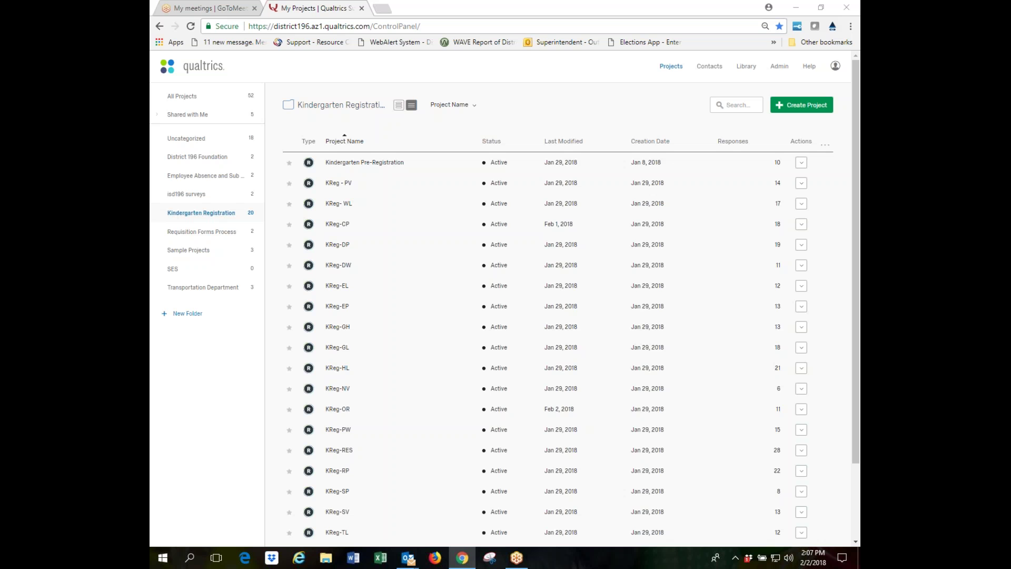
Switch the Kindergarten Registration folder to the expanded project view and open the response data of Kindergarten Pre-Registration
left_click(399, 107)
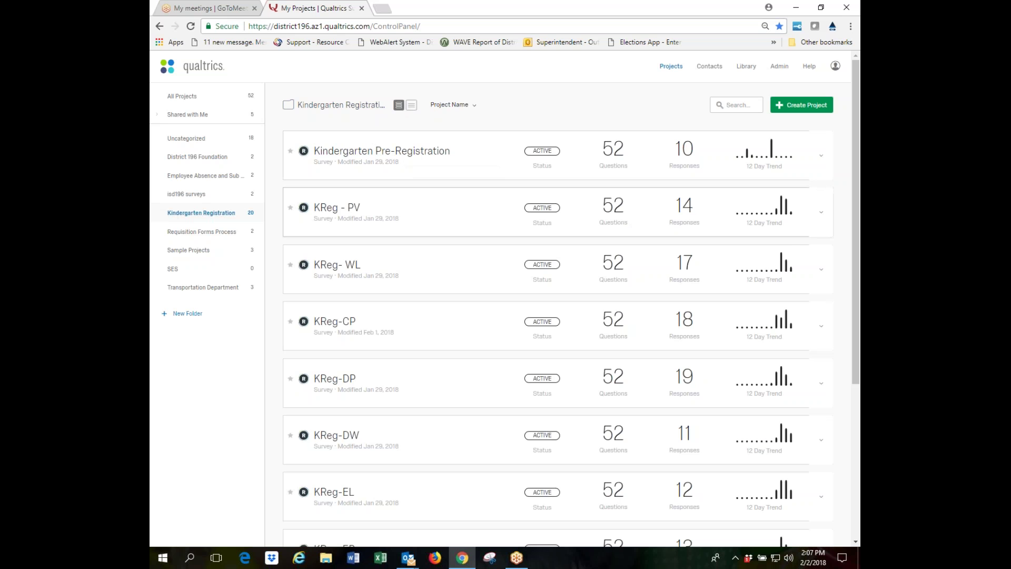
scroll(804, 243, "down", 3)
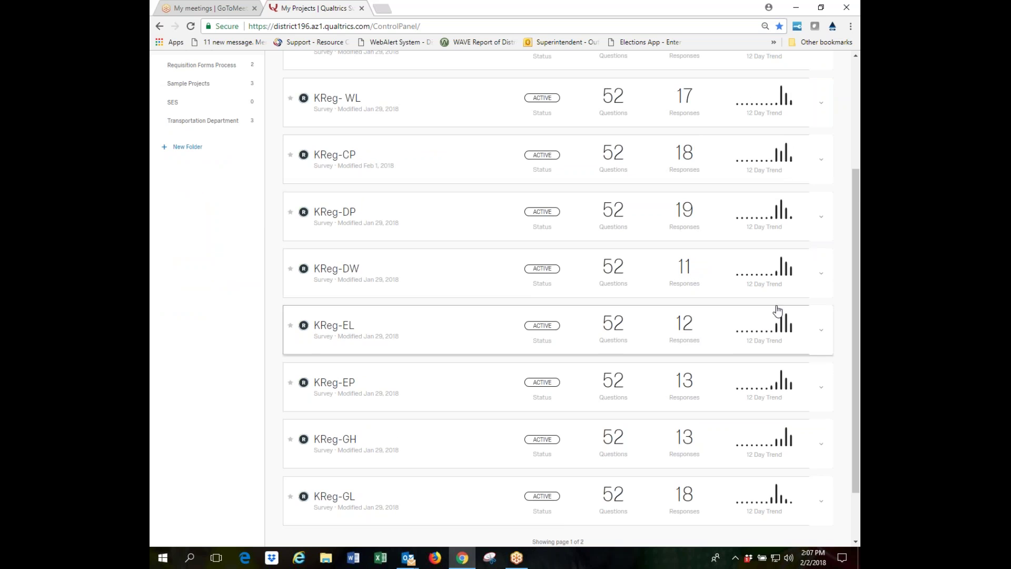
scroll(816, 315, "down", 2)
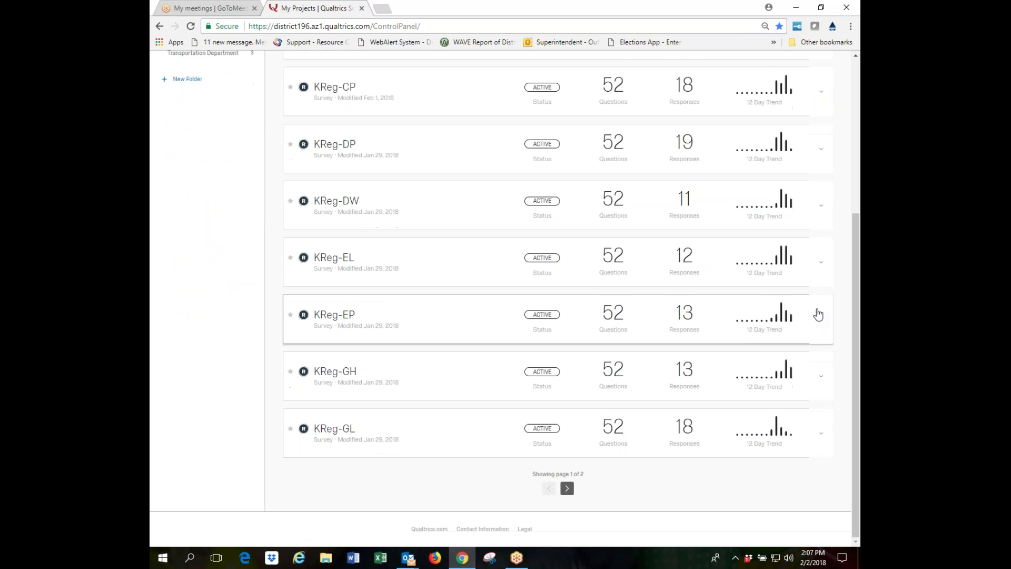
scroll(816, 315, "up", 5)
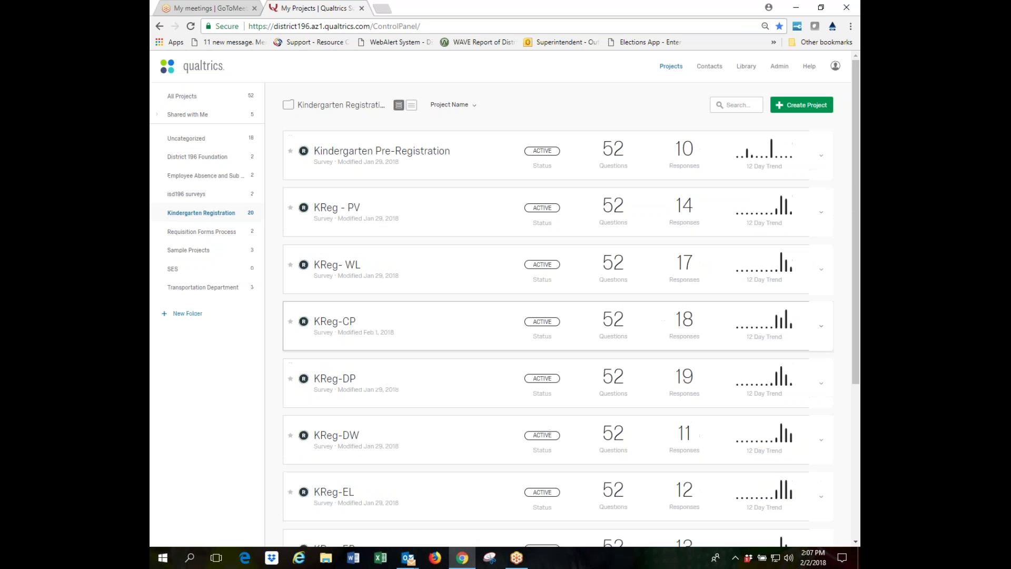
left_click(401, 154)
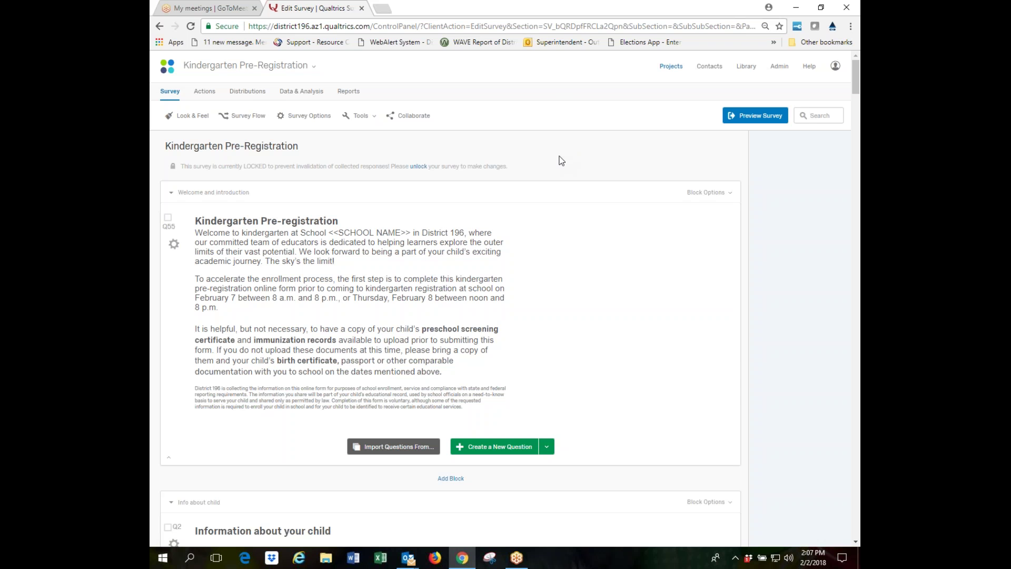
left_click(298, 94)
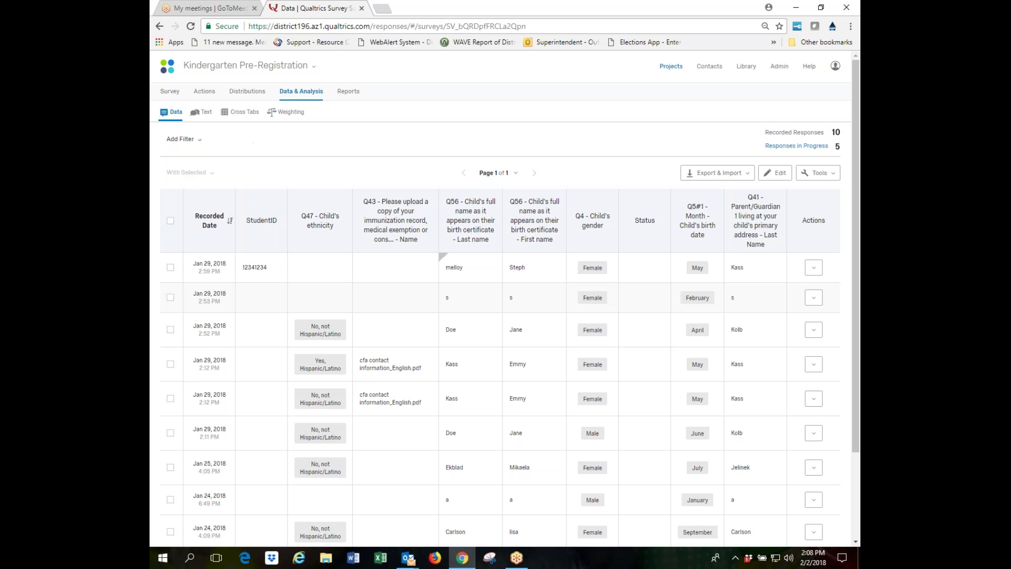
Remove the Q47 - Child's ethnicity column from the response table
left_click(834, 175)
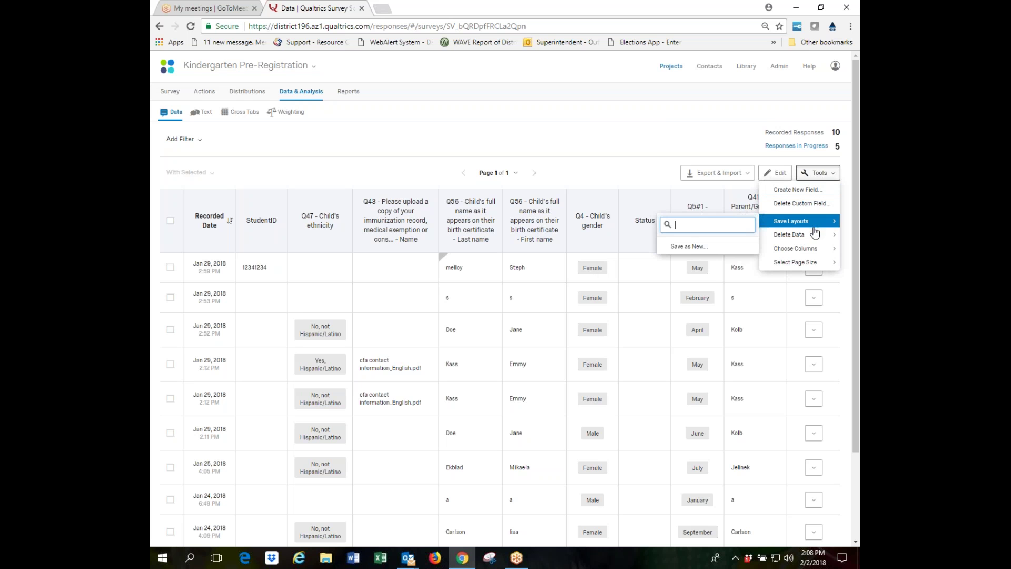
mouse_move(804, 256)
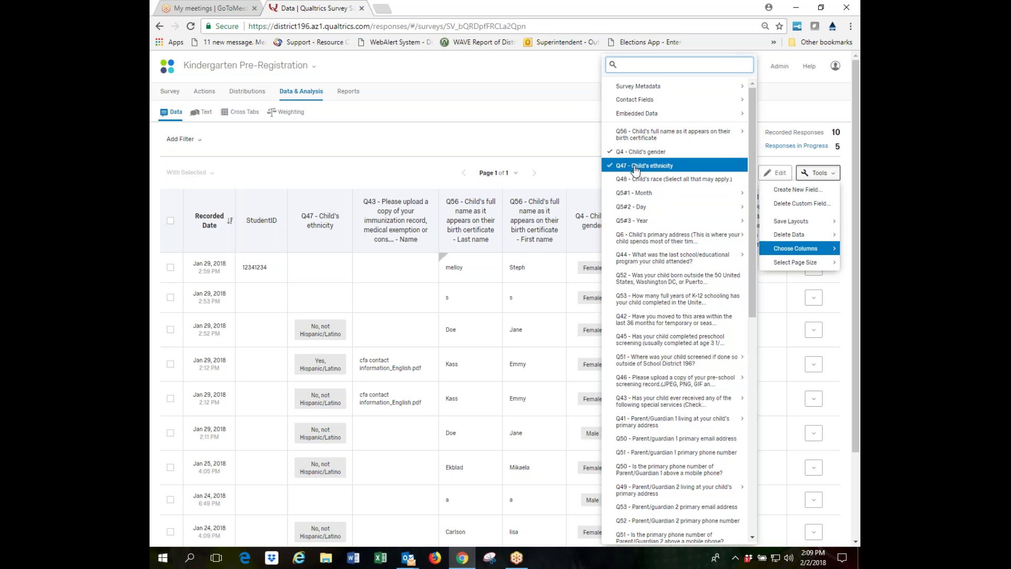
left_click(636, 167)
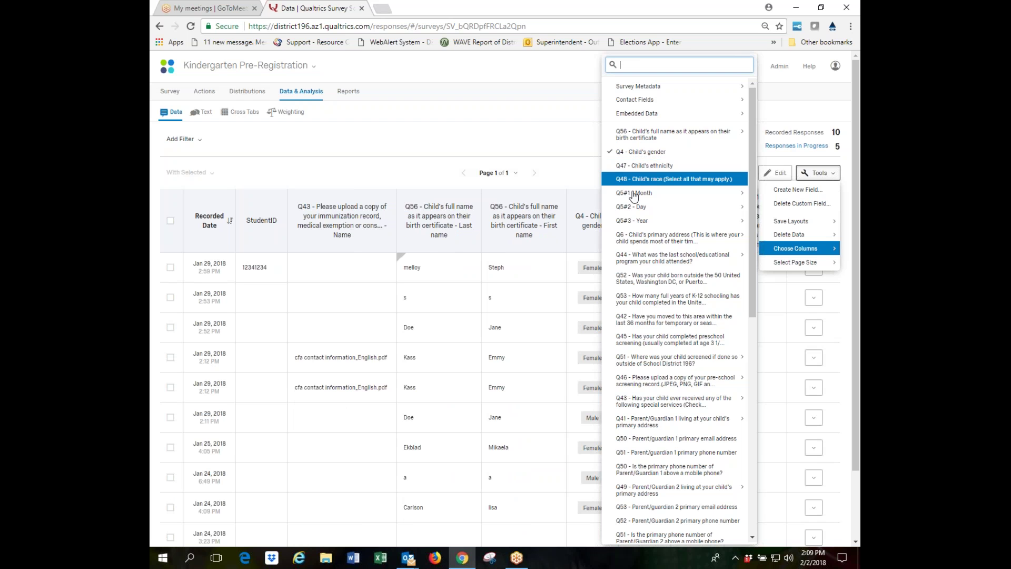
Add the Zip code column from Q6 - Child's primary address to the response table
mouse_move(643, 195)
mouse_move(645, 228)
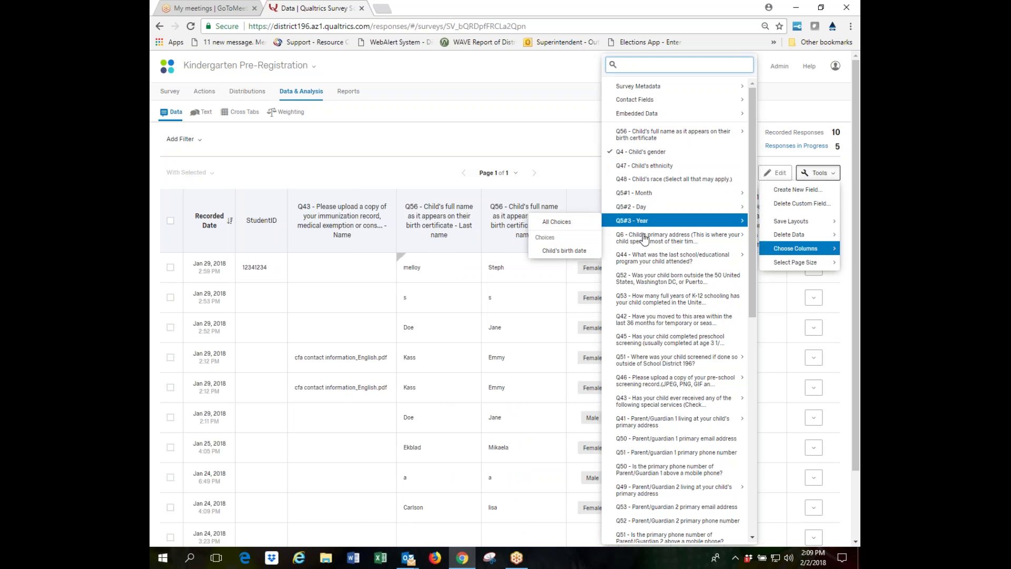
scroll(654, 348, "down", 6)
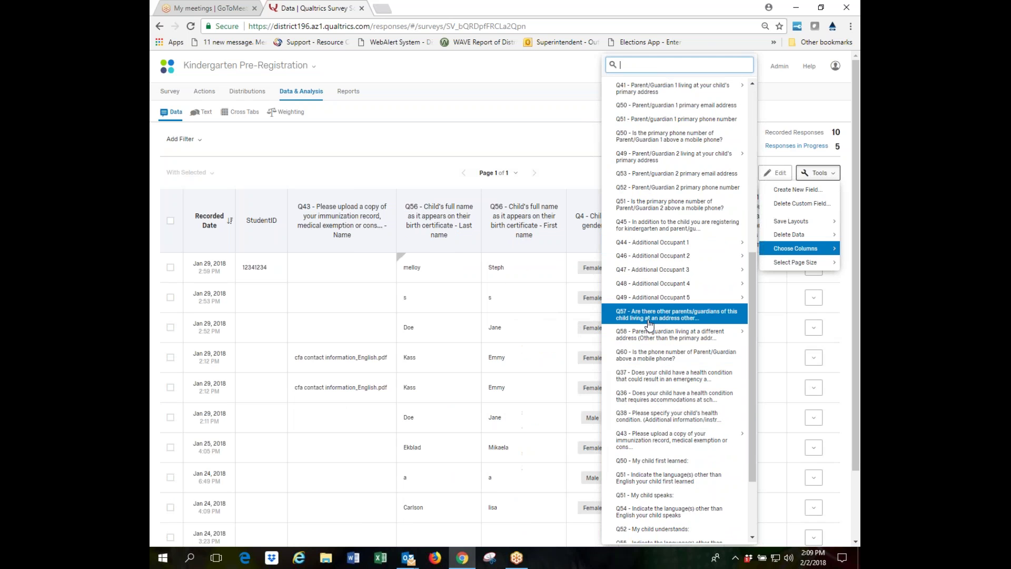
scroll(652, 322, "up", 5)
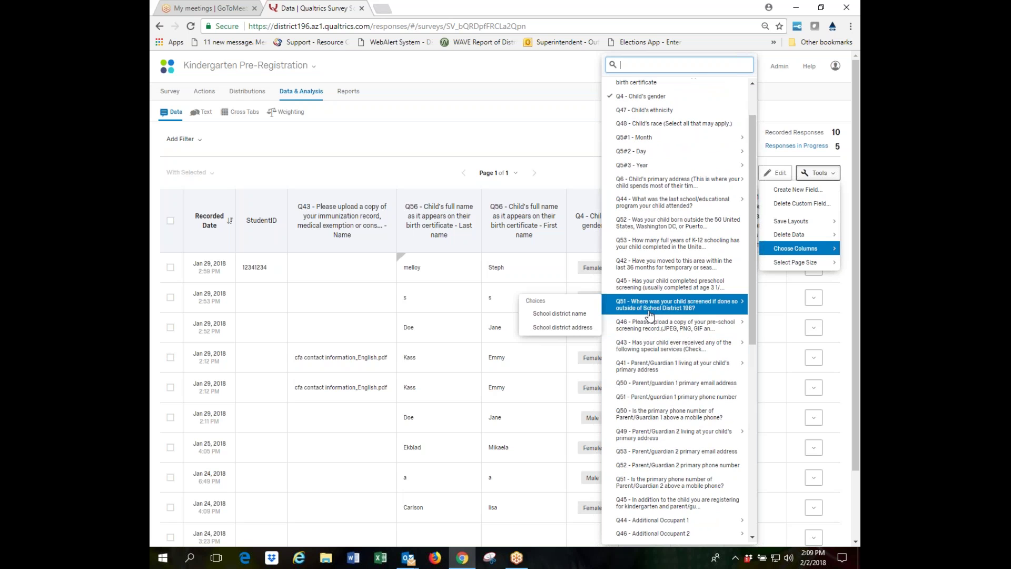
scroll(653, 315, "up", 3)
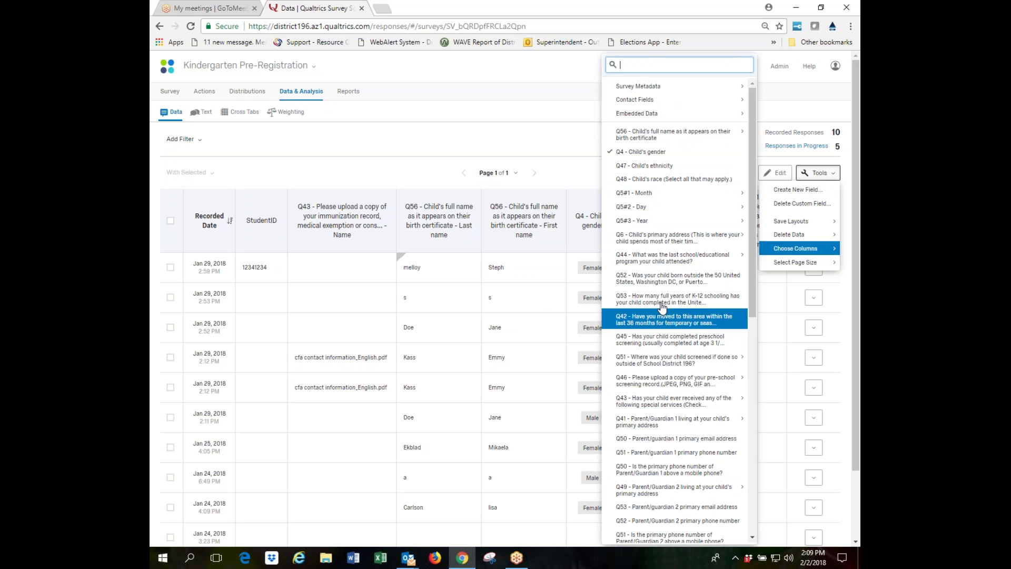
mouse_move(653, 245)
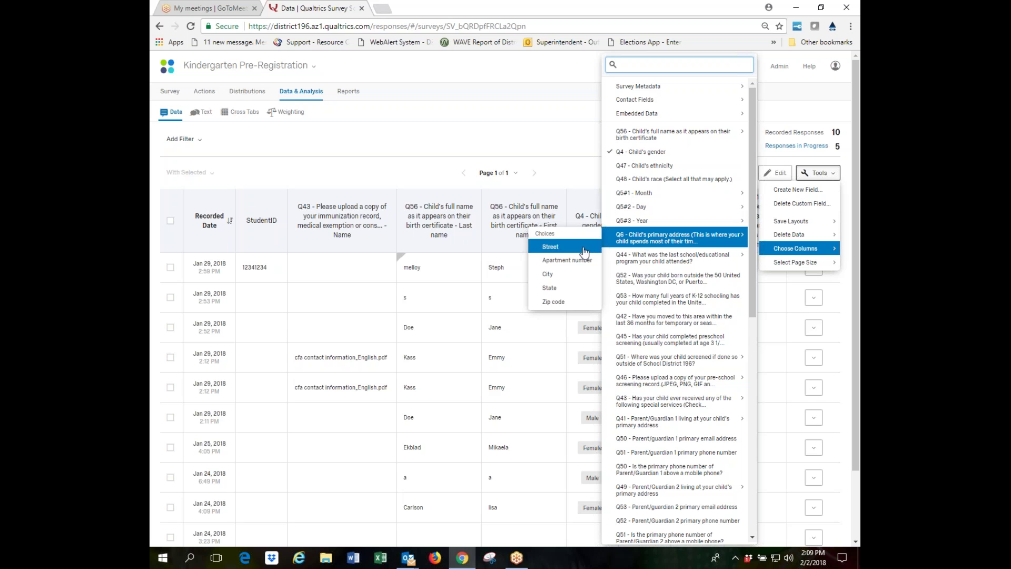
left_click(560, 304)
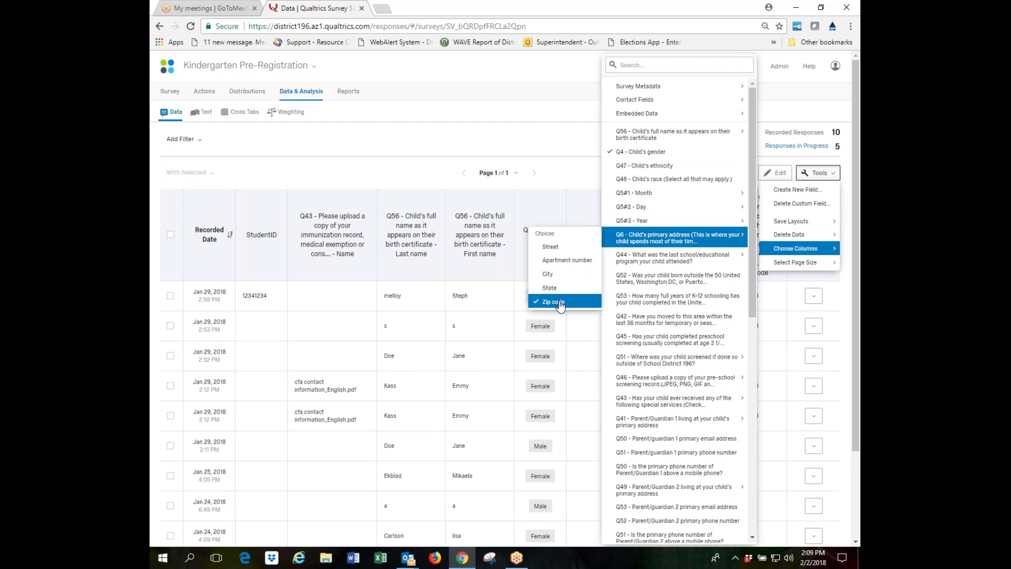
left_click(551, 148)
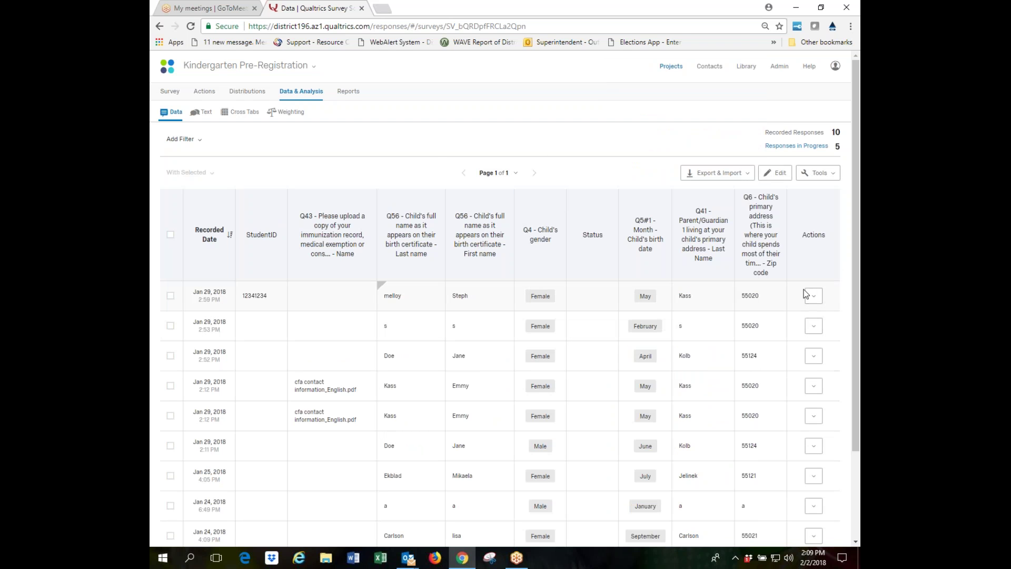
mouse_move(762, 214)
left_click(826, 174)
left_click(625, 177)
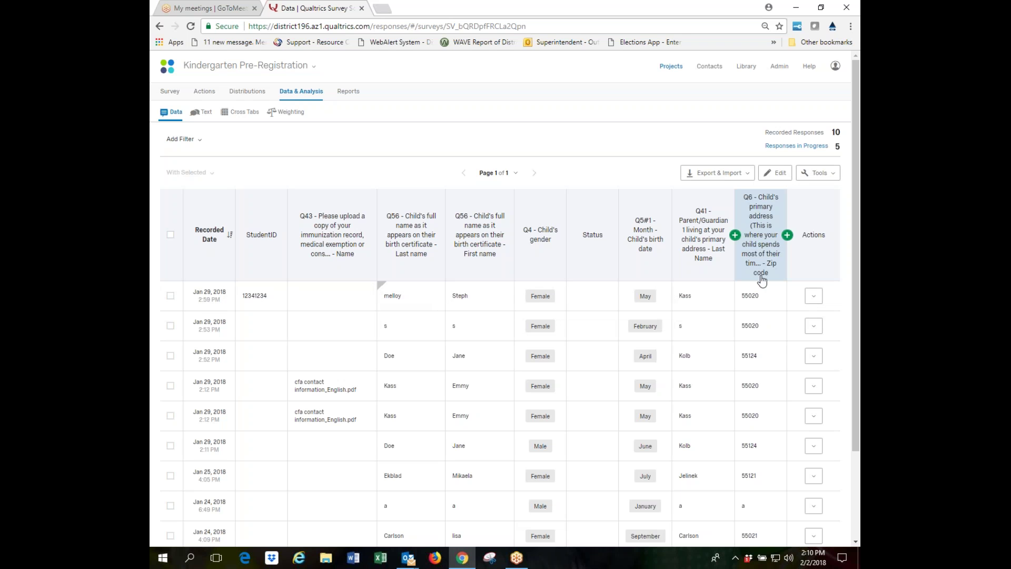
mouse_move(756, 277)
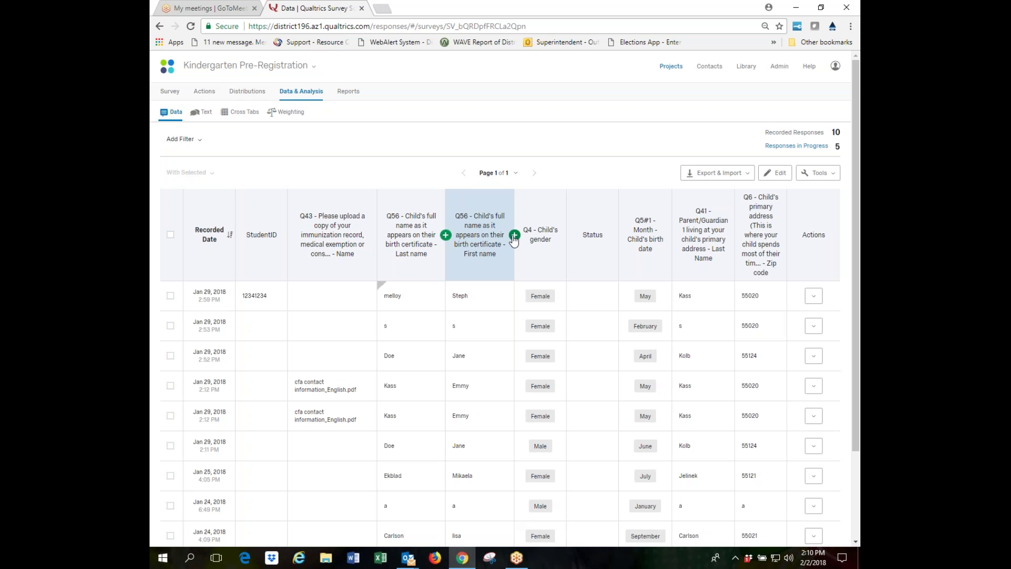
Insert the Q47 - Child's ethnicity column directly after the child's first name column
left_click(515, 235)
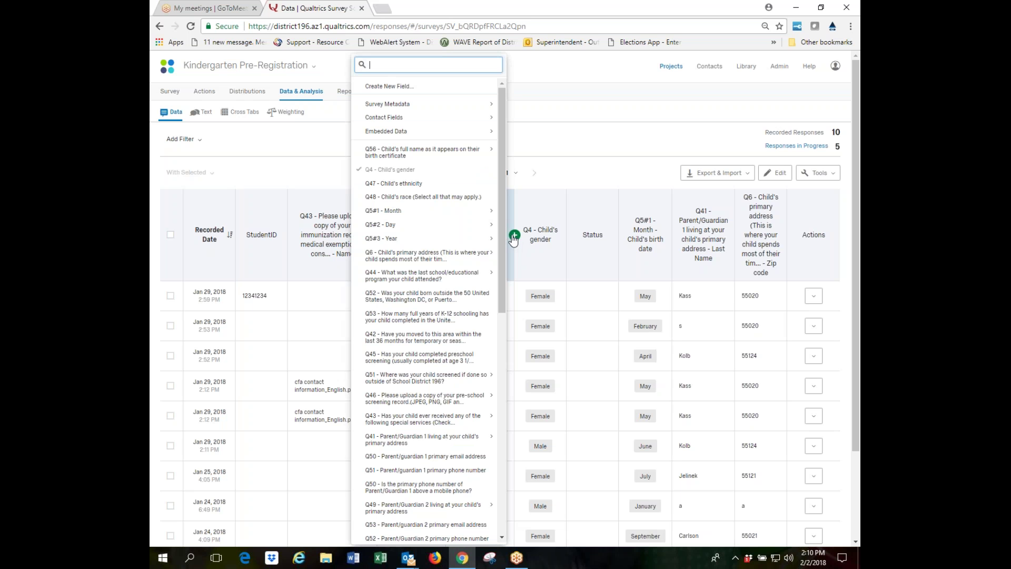
mouse_move(414, 211)
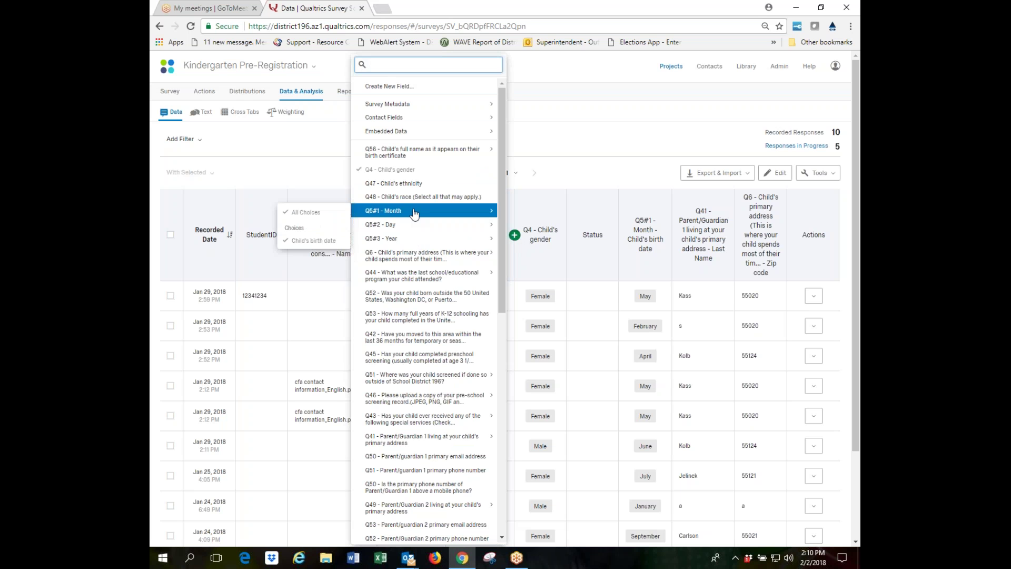
left_click(402, 184)
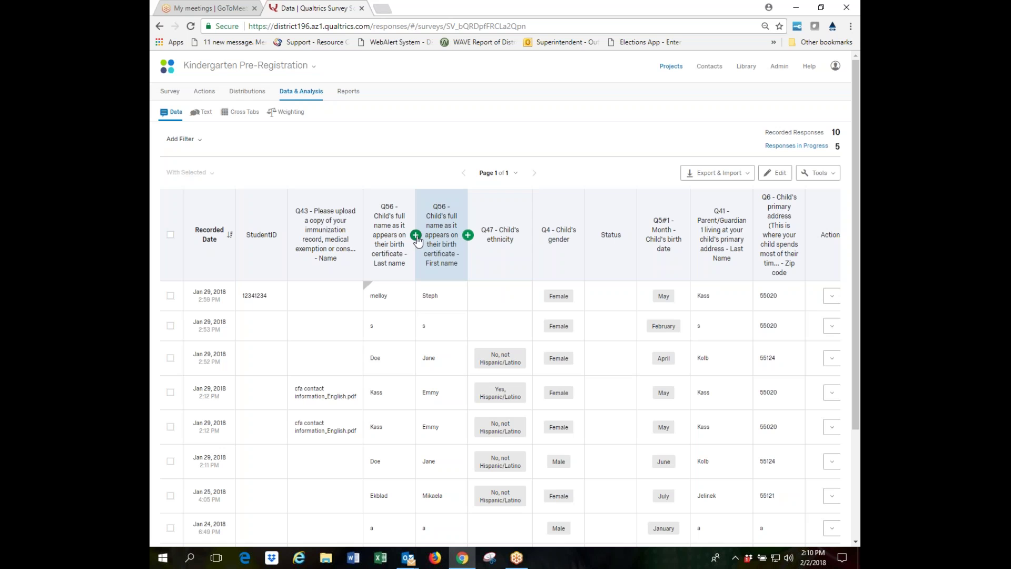
Move the Q56 child's first name column ahead of the last name column
left_click(442, 253)
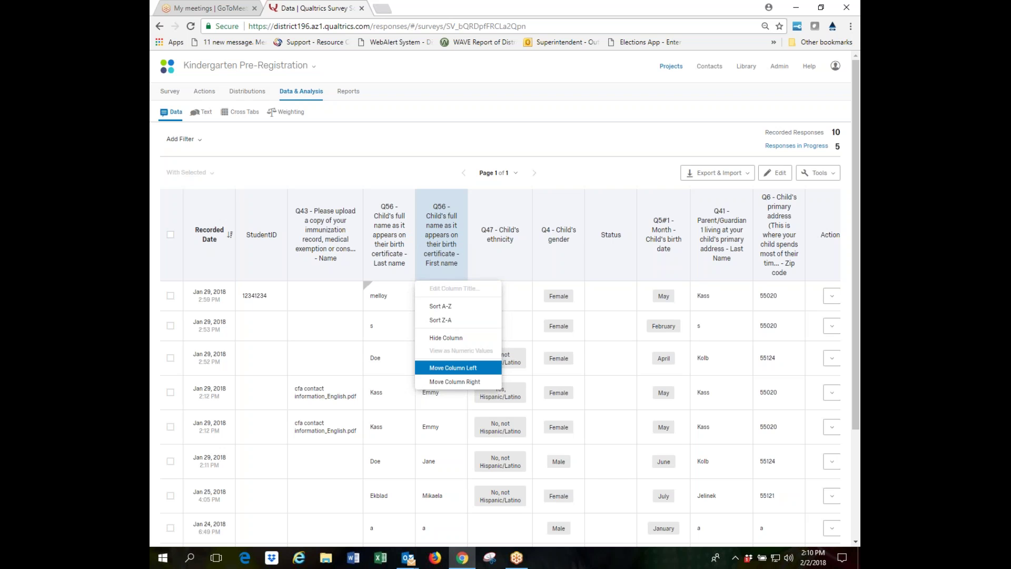
left_click(456, 368)
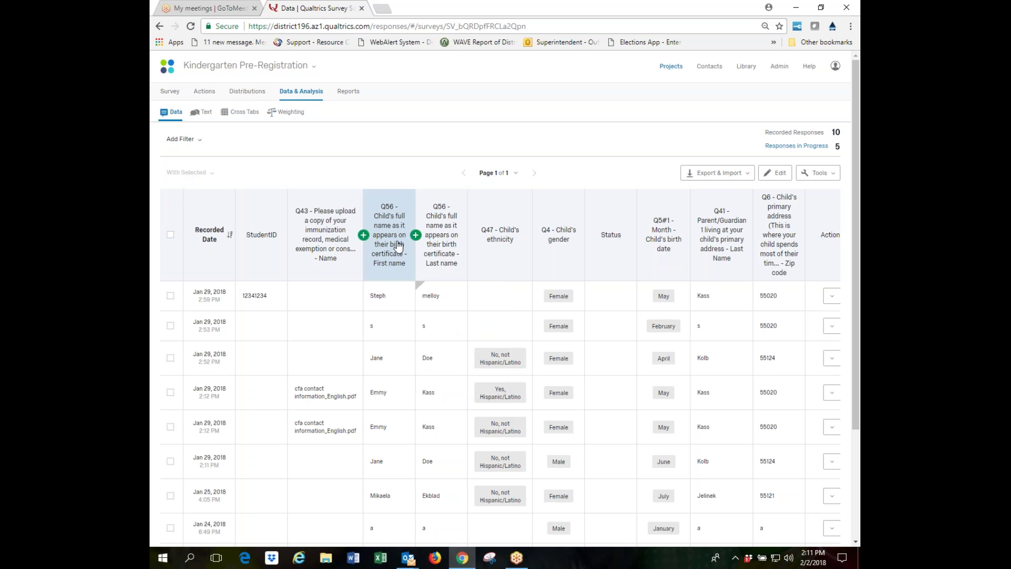
Move the Q47 - Child's ethnicity column after the Q4 - Child's gender column and remove it from the response table
left_click(500, 267)
left_click(507, 383)
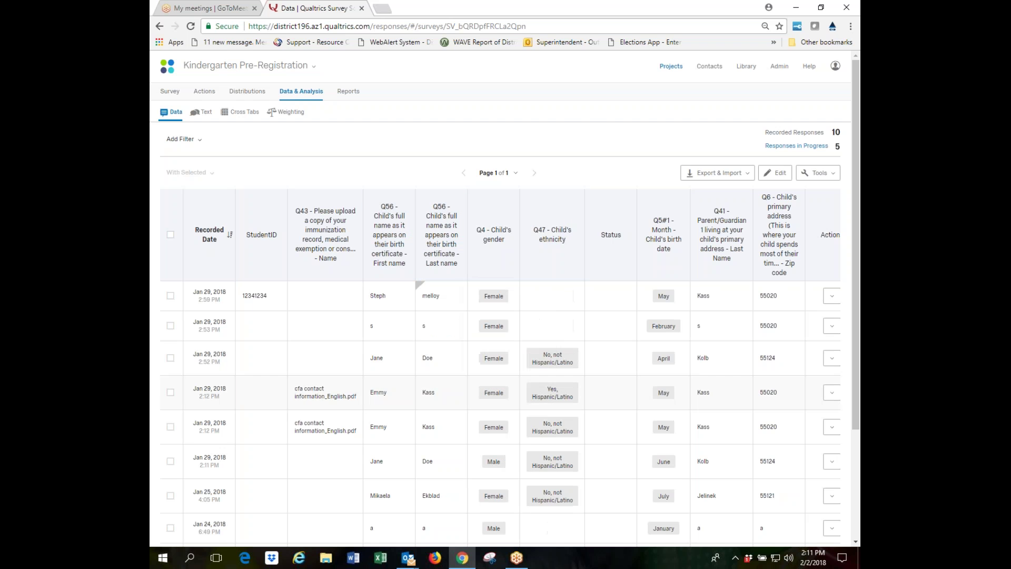
left_click(551, 259)
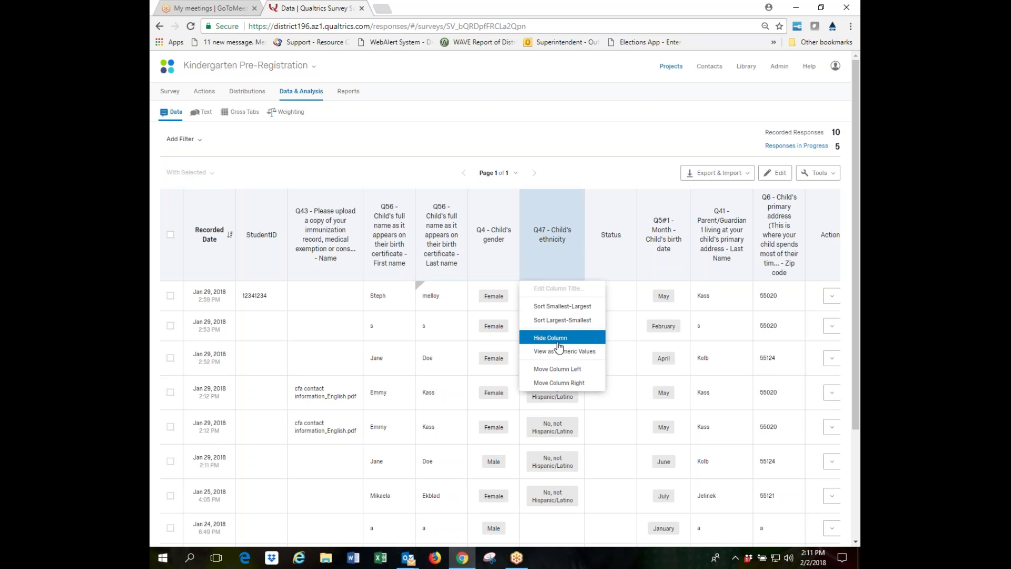
left_click(831, 174)
mouse_move(806, 248)
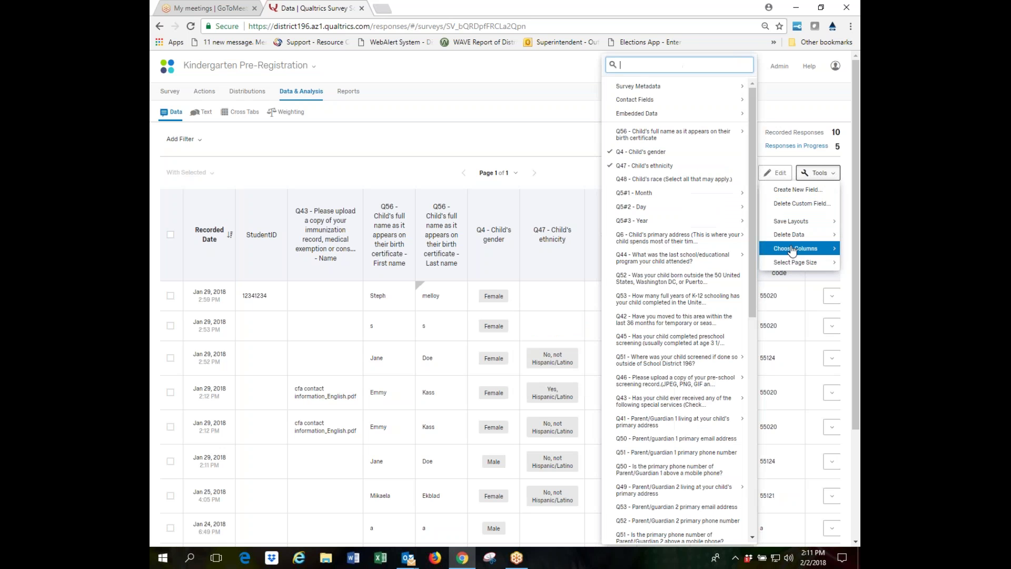
left_click(632, 167)
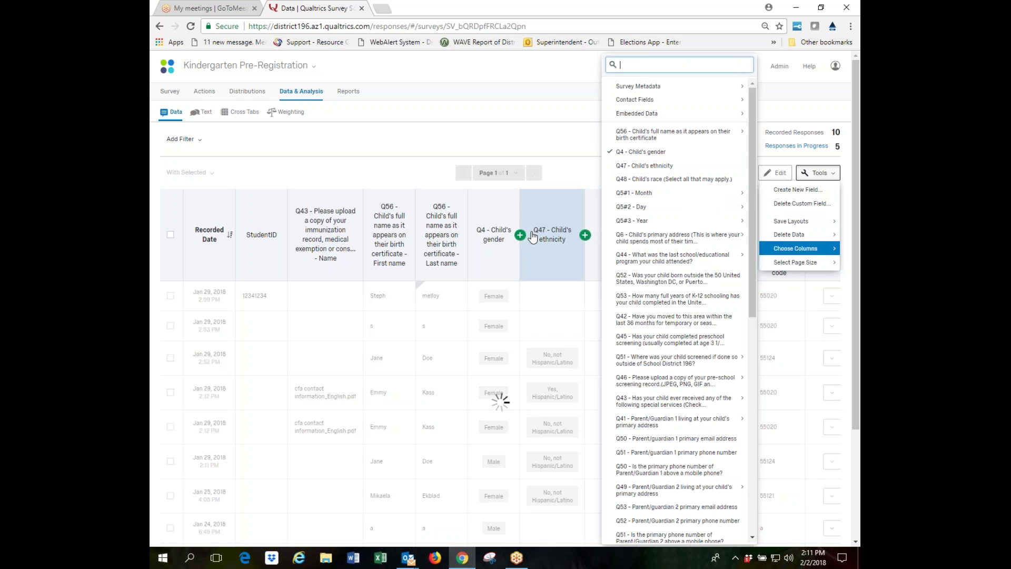
left_click(378, 174)
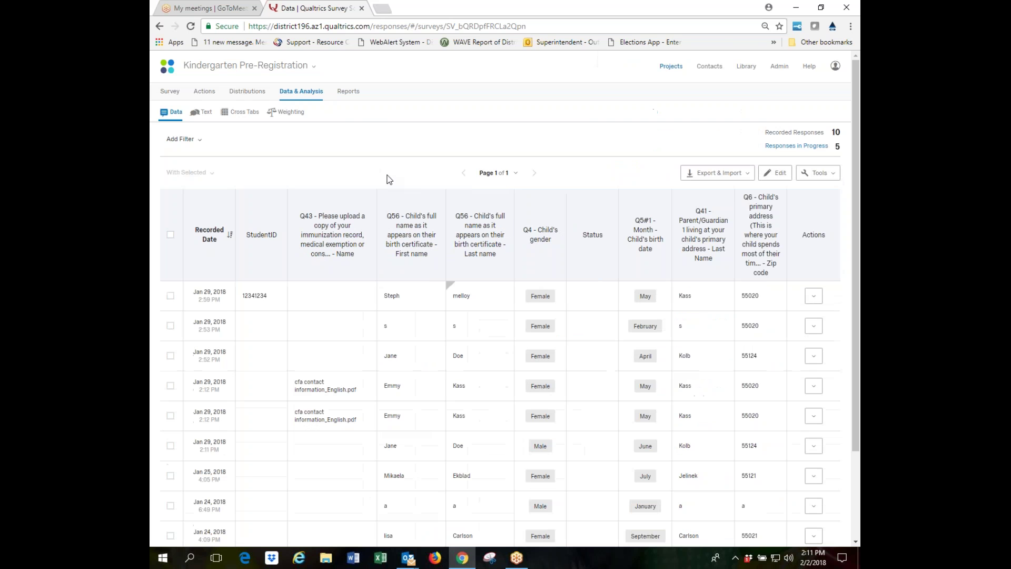
Sort the responses A-Z by the Q56 child's last name column and look through the sorted list
left_click(600, 261)
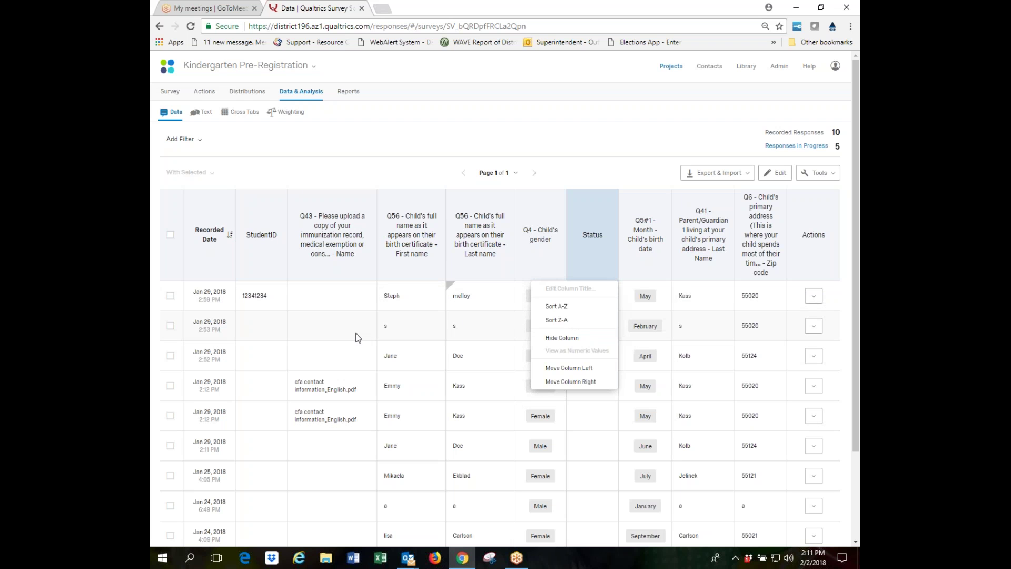
left_click(484, 294)
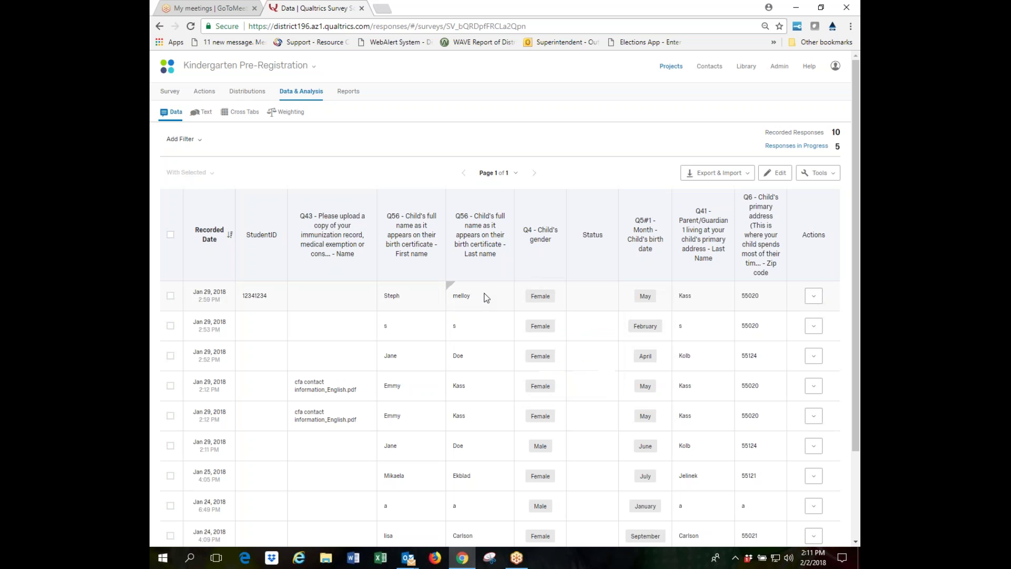
left_click(480, 265)
left_click(489, 308)
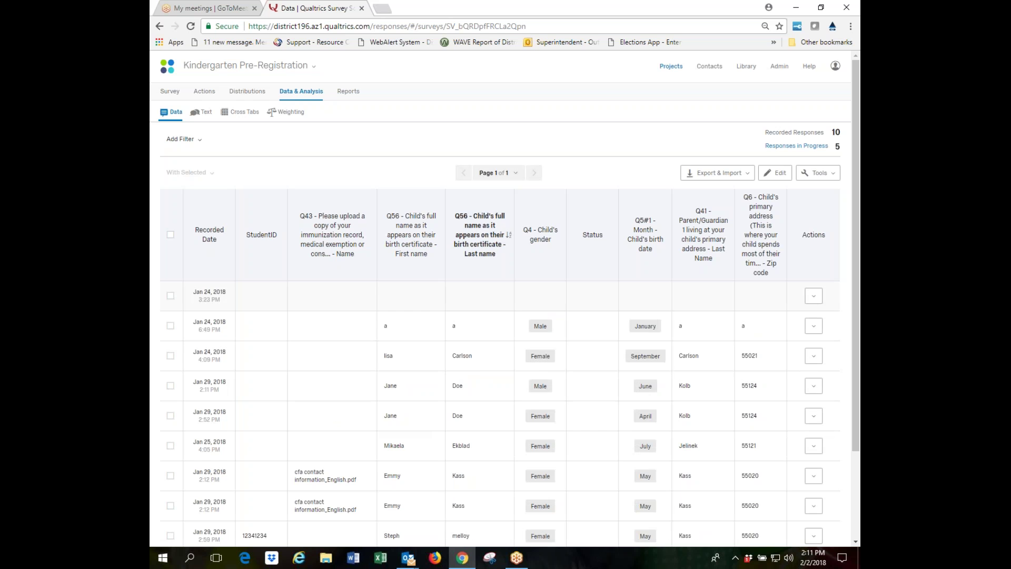
scroll(492, 375, "down", 3)
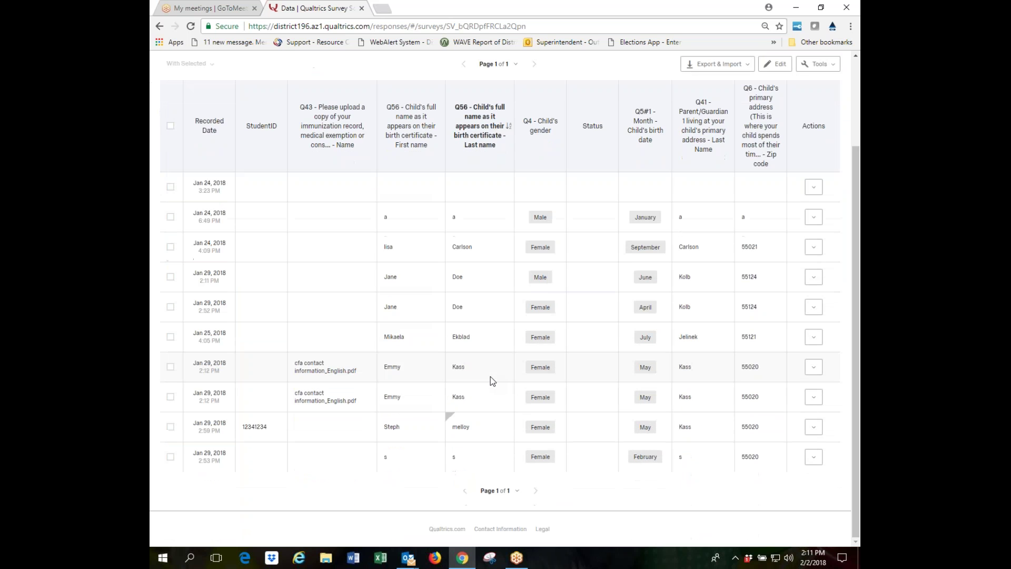
scroll(487, 343, "up", 3)
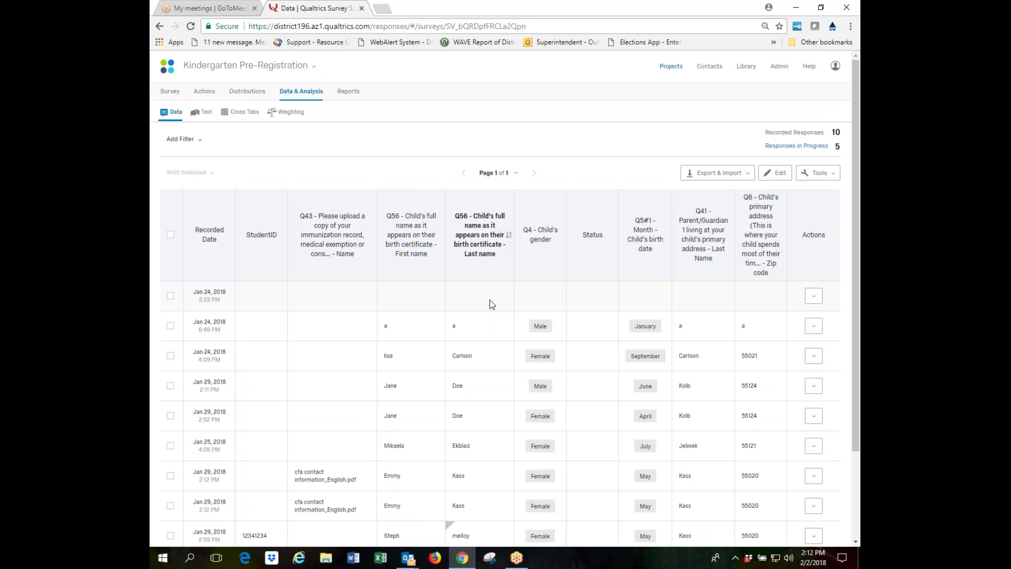
scroll(486, 308, "down", 2)
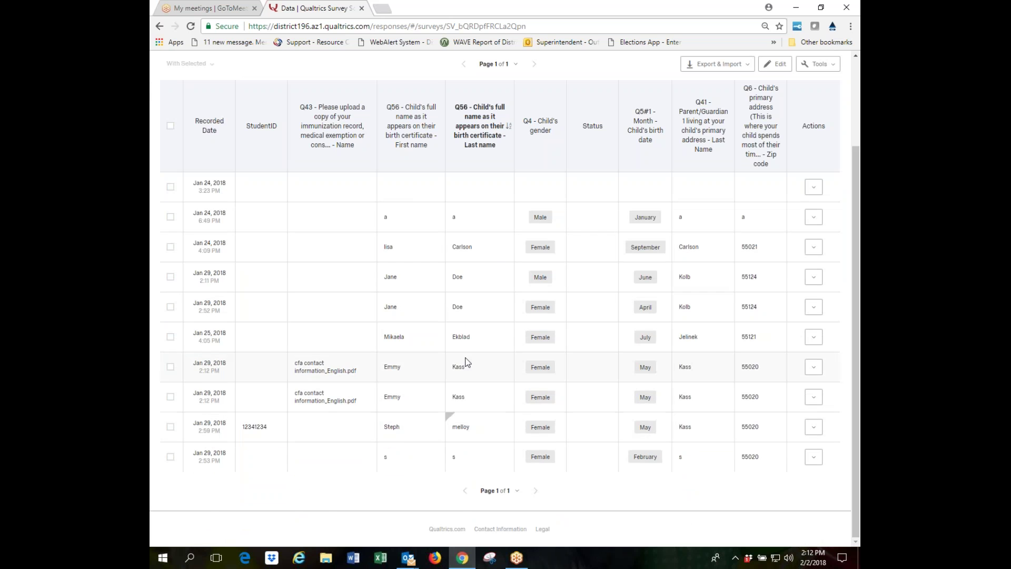
scroll(466, 362, "up", 2)
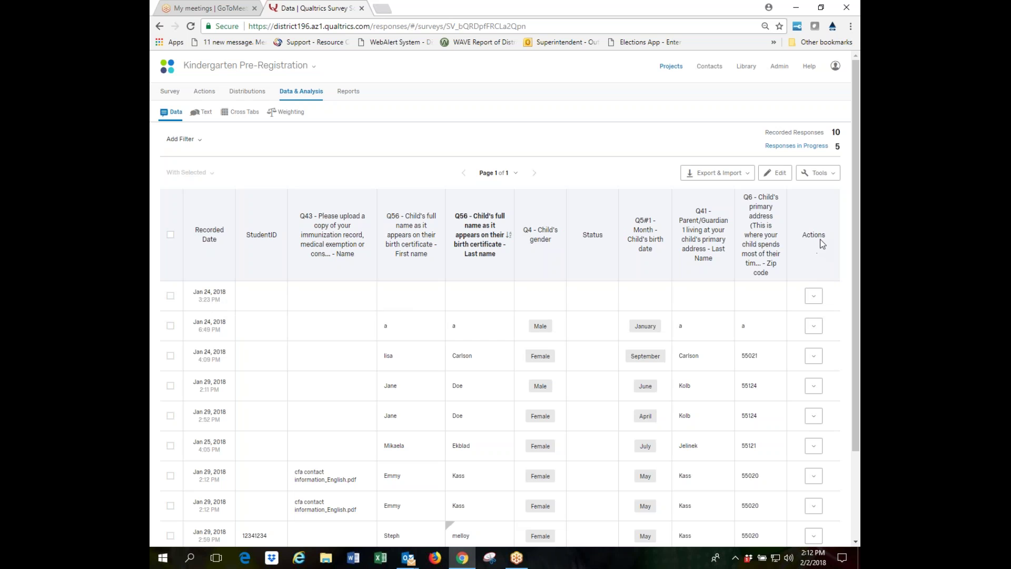
left_click(814, 326)
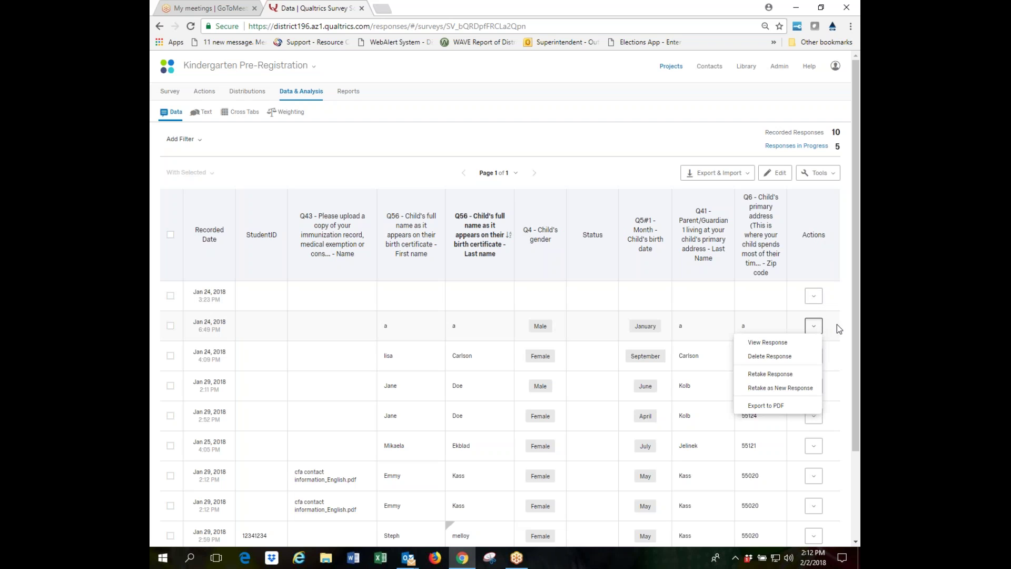
left_click(835, 343)
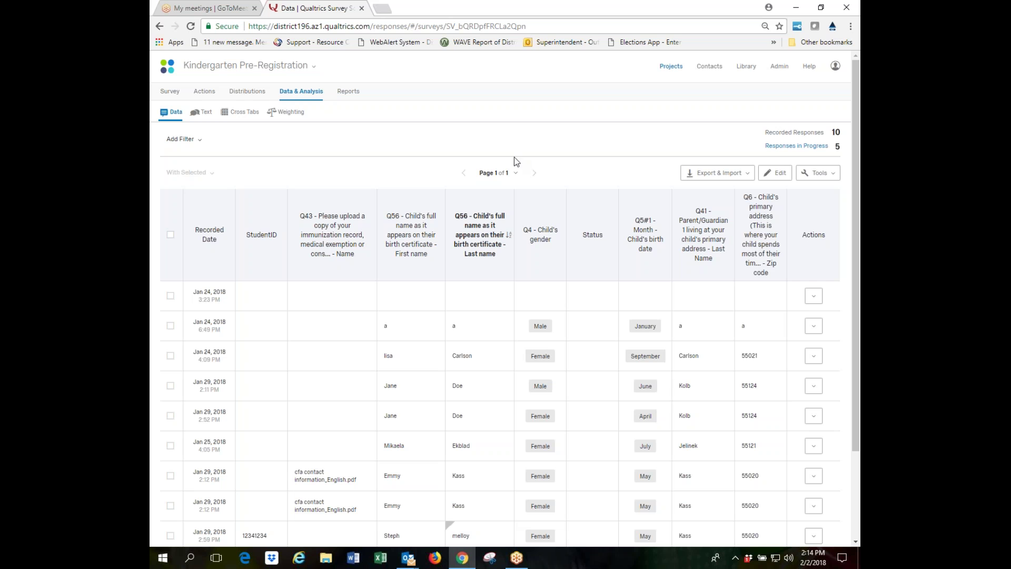
Remove the Q43 immunization record upload - Name column from the response table
left_click(819, 172)
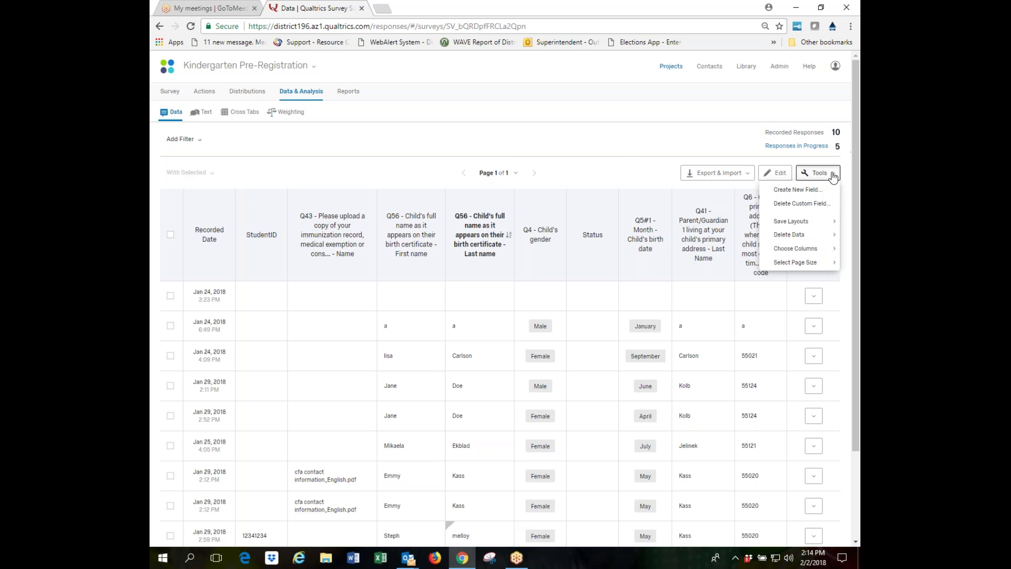
mouse_move(786, 250)
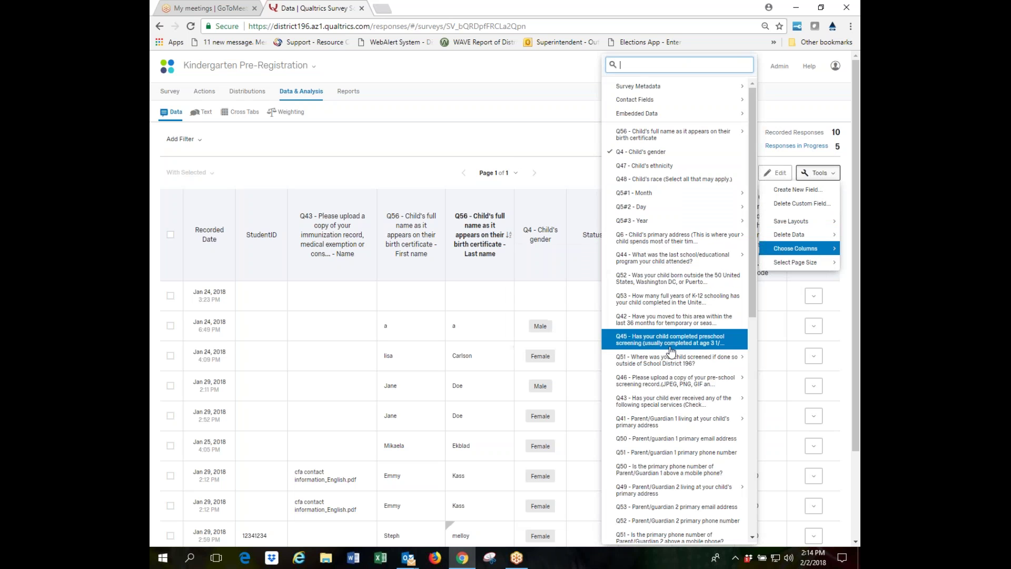
scroll(666, 367, "down", 6)
scroll(665, 367, "down", 5)
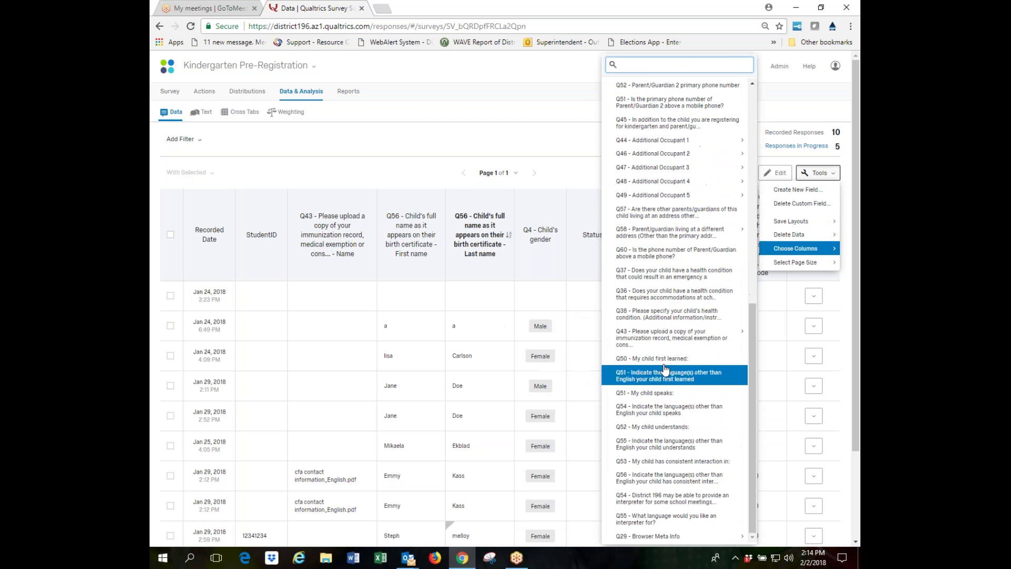
mouse_move(670, 234)
scroll(671, 233, "up", 2)
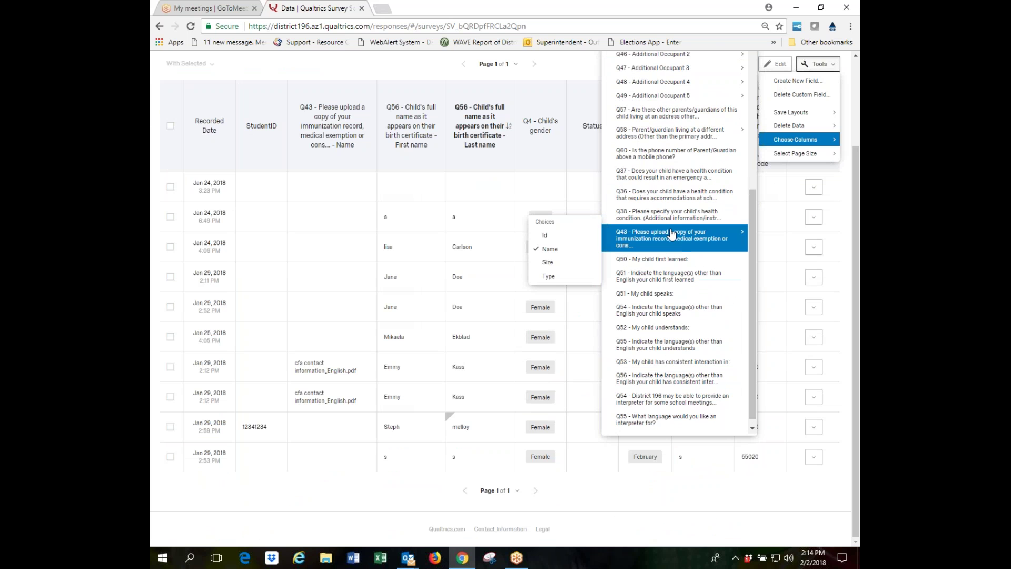
mouse_move(662, 185)
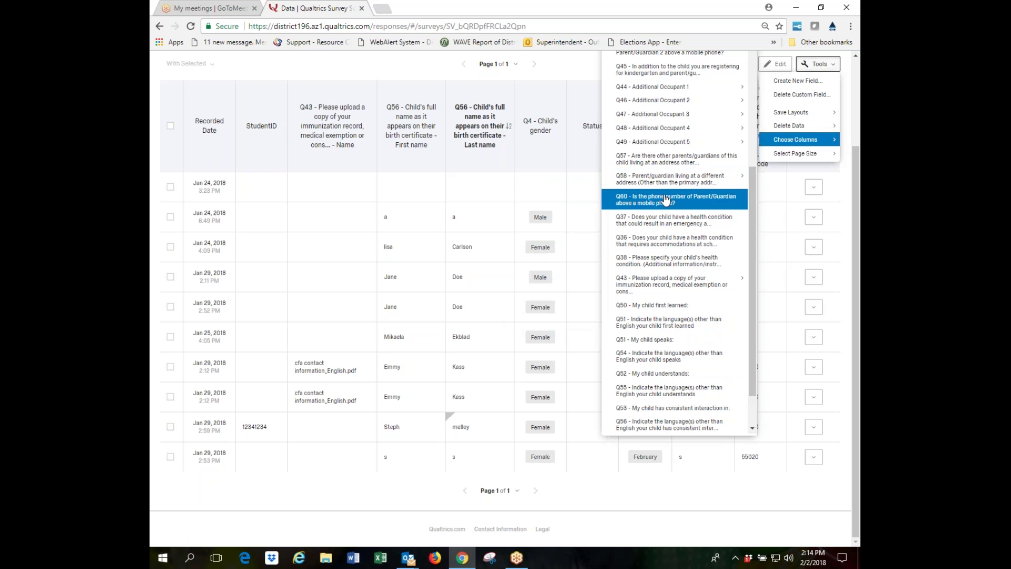
mouse_move(664, 286)
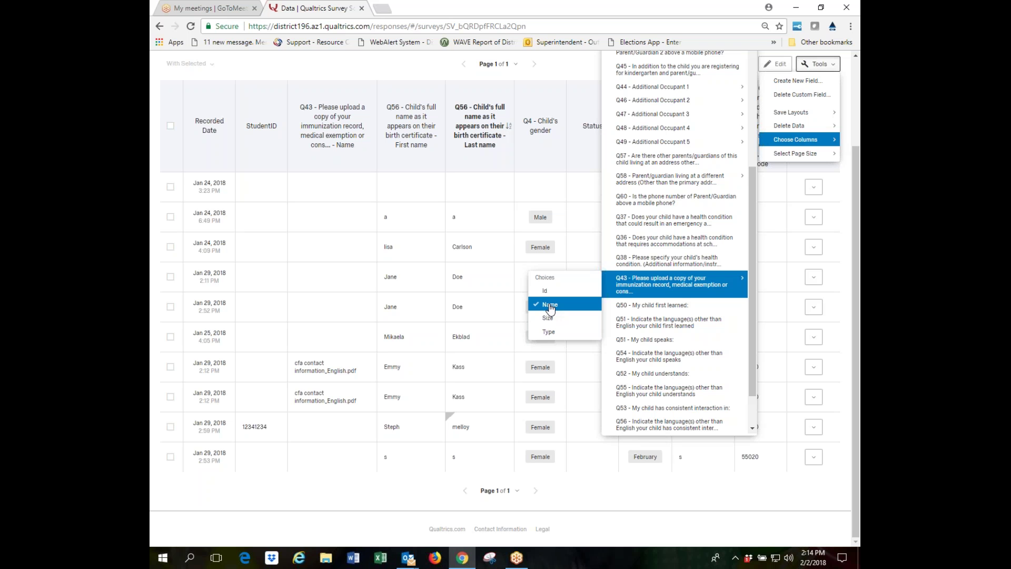
left_click(550, 308)
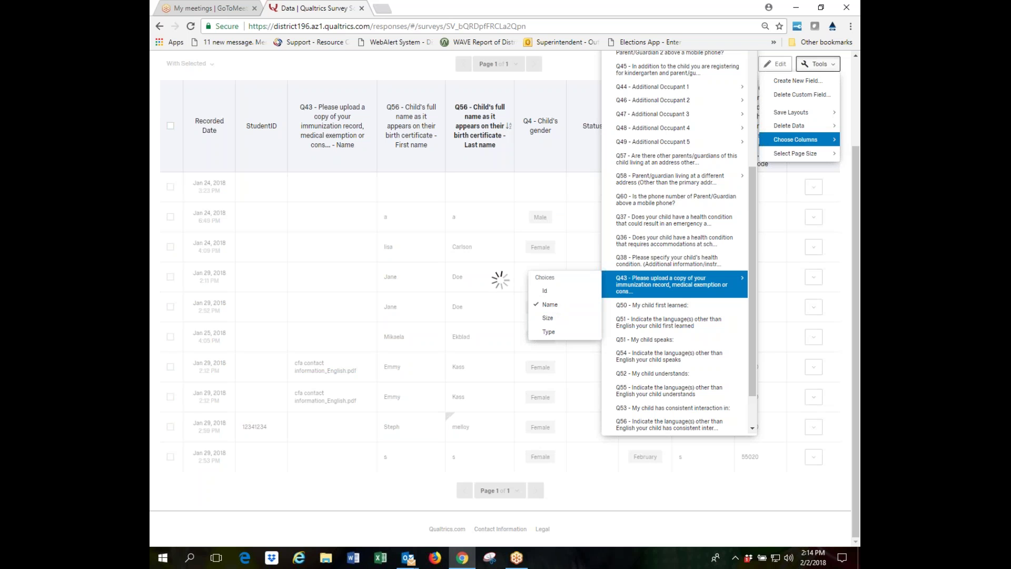
scroll(566, 342, "up", 2)
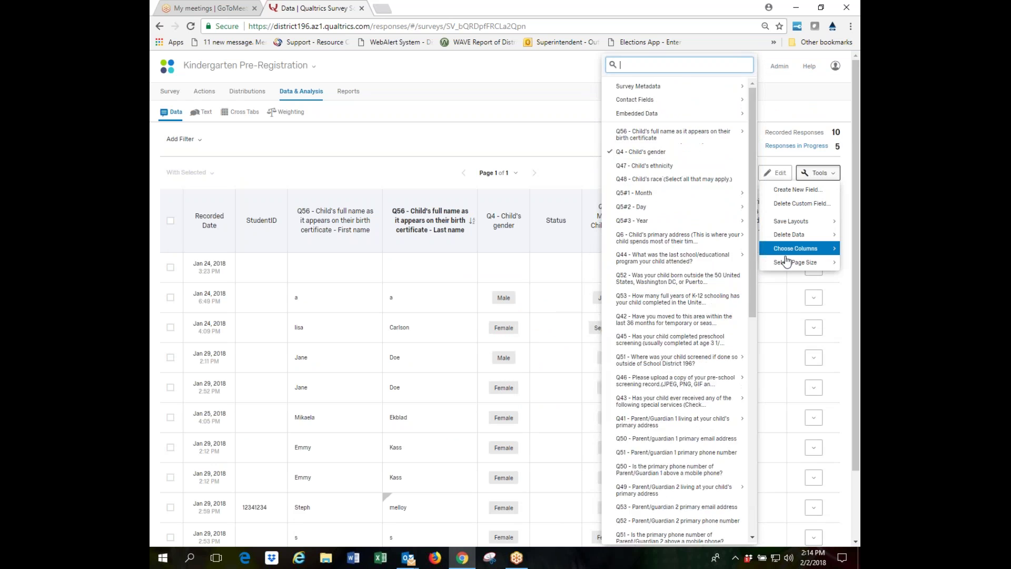
left_click(763, 307)
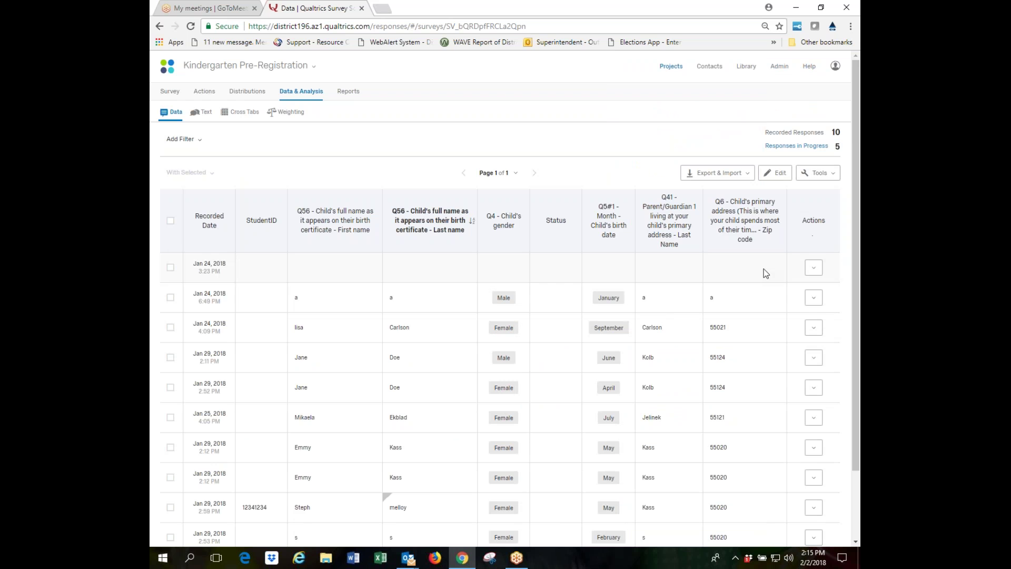
Add the Size column of the Q43 immunization record upload question to the response table
left_click(825, 177)
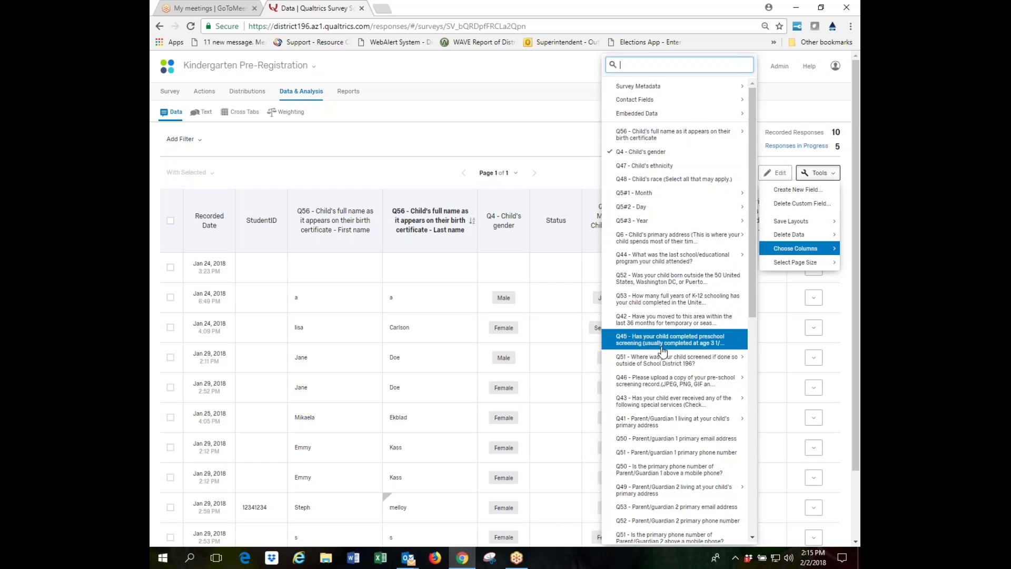
scroll(675, 361, "down", 5)
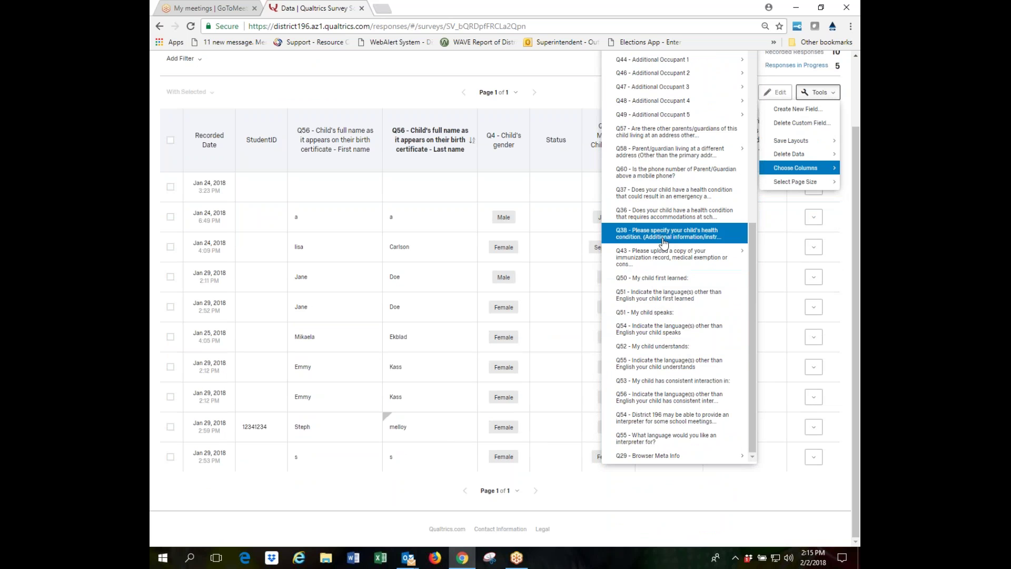
mouse_move(659, 258)
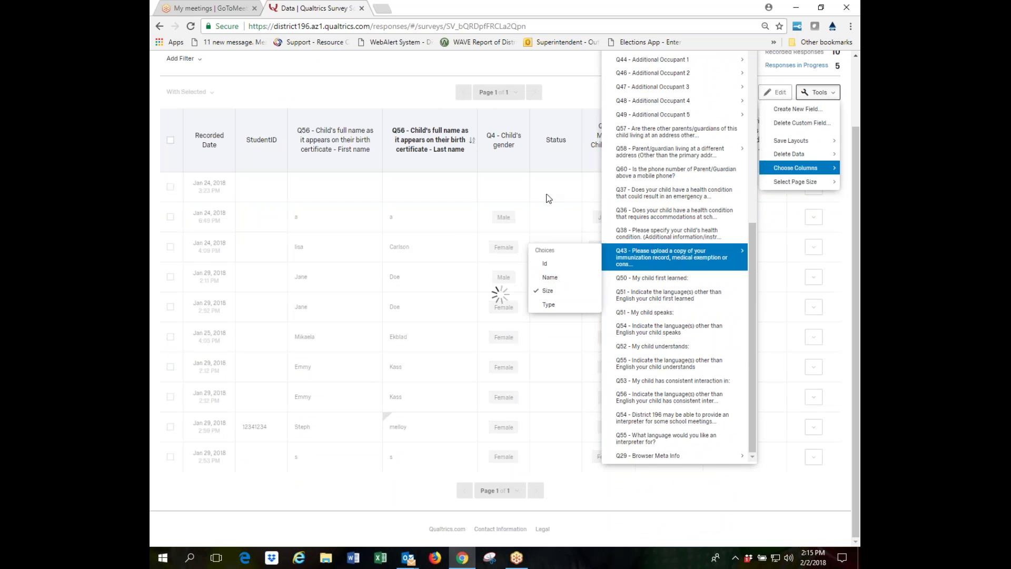
left_click(569, 86)
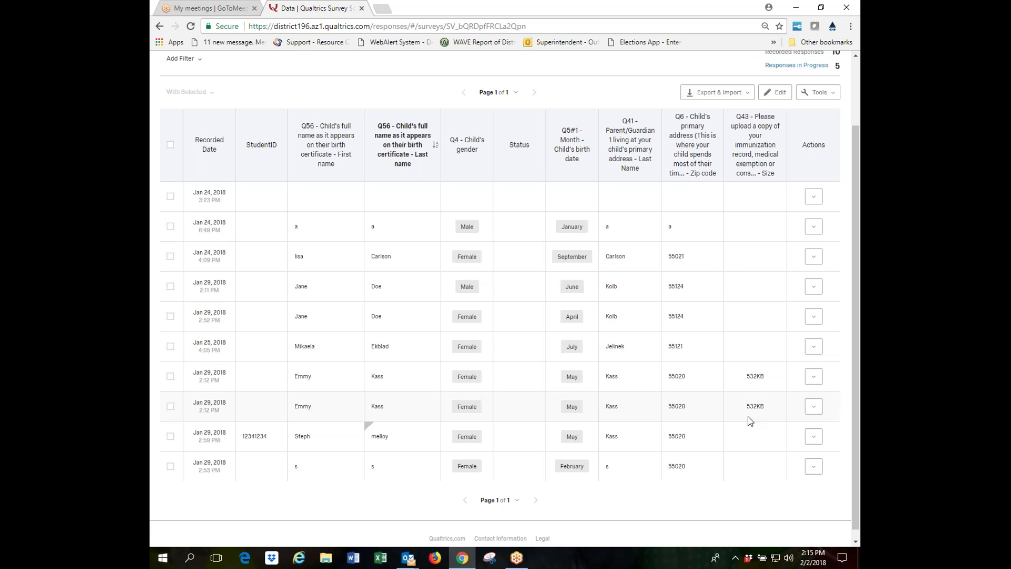
View the first response that has an uploaded file and inspect the PDF attached to its Q43 immunization record question
left_click(814, 377)
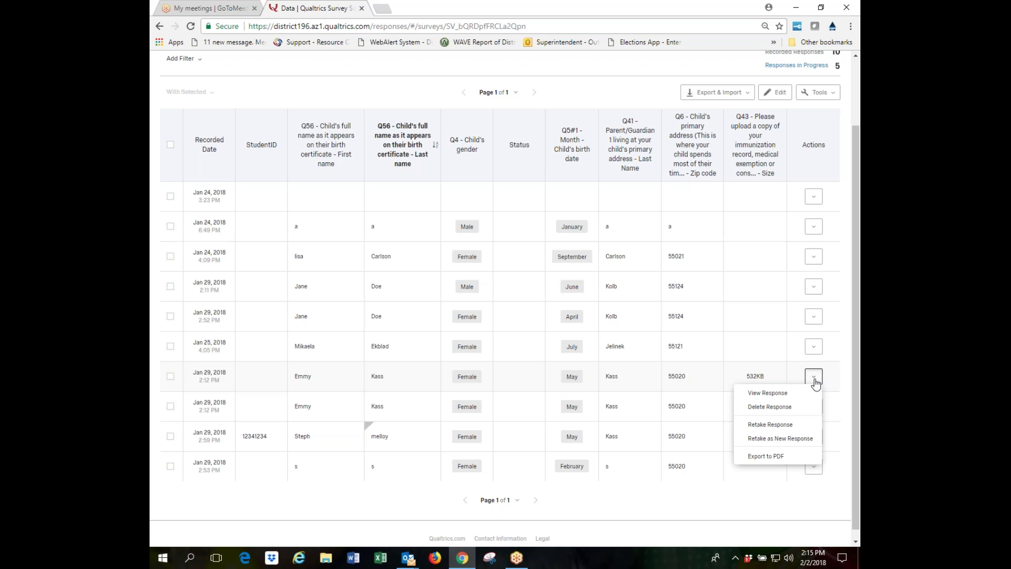
left_click(781, 395)
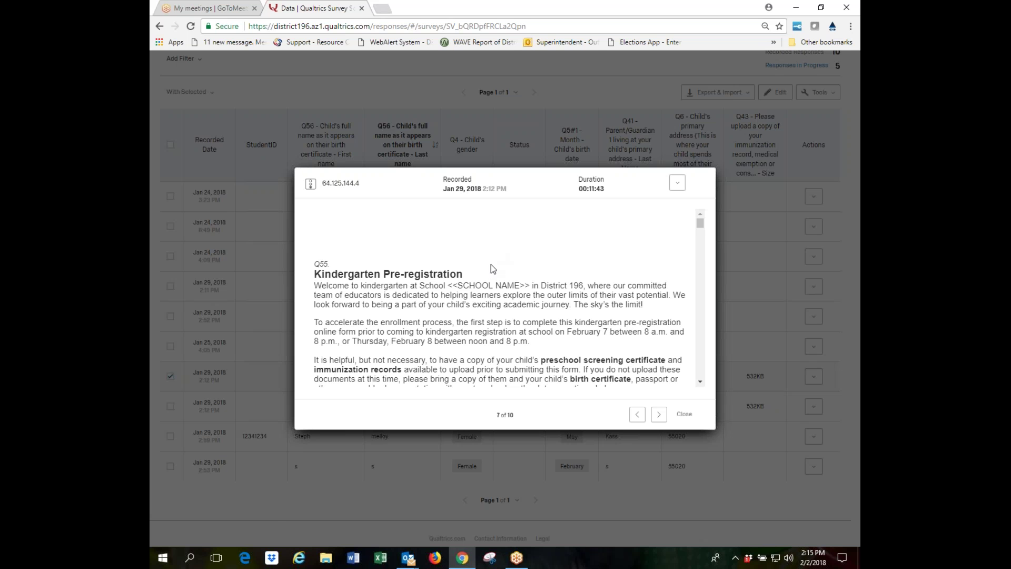
scroll(491, 266, "down", 15)
scroll(492, 279, "down", 10)
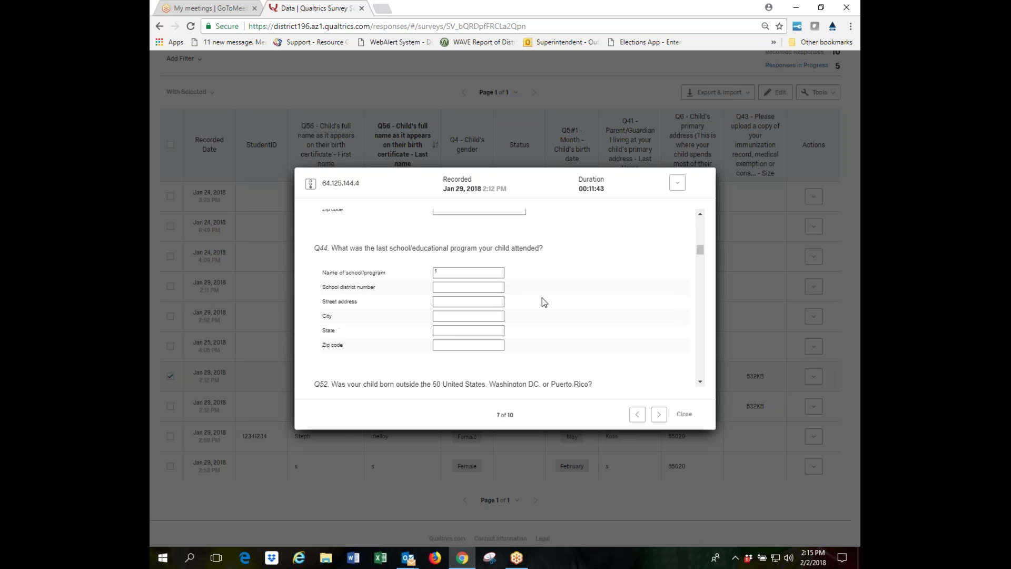
scroll(533, 279, "down", 10)
scroll(535, 272, "down", 5)
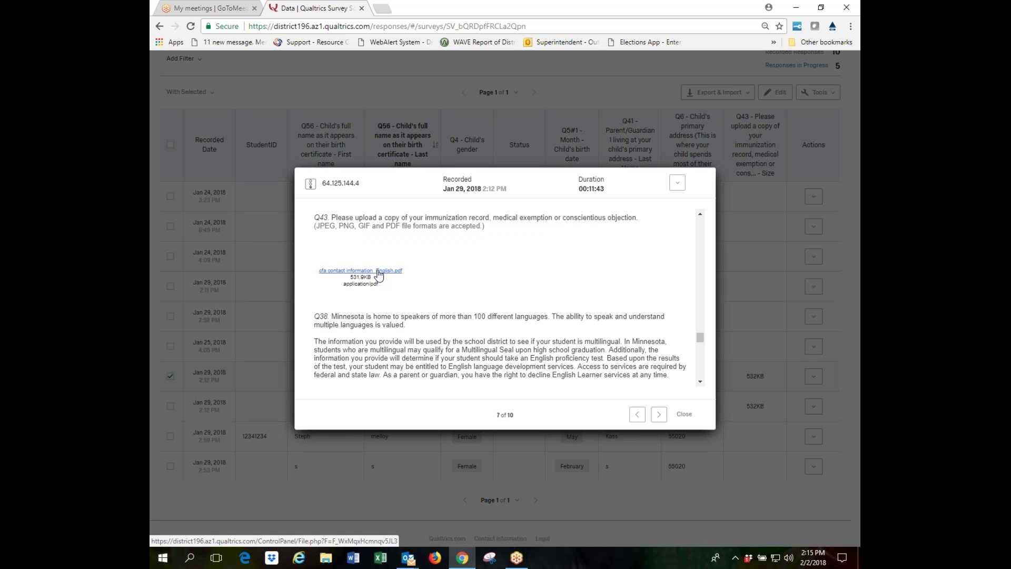
left_click(379, 271)
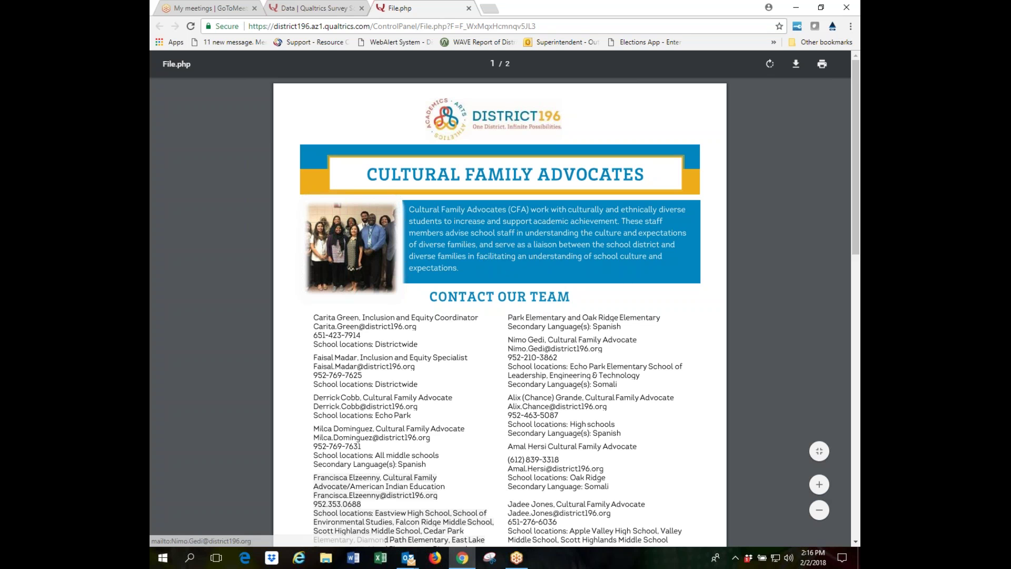
left_click(469, 9)
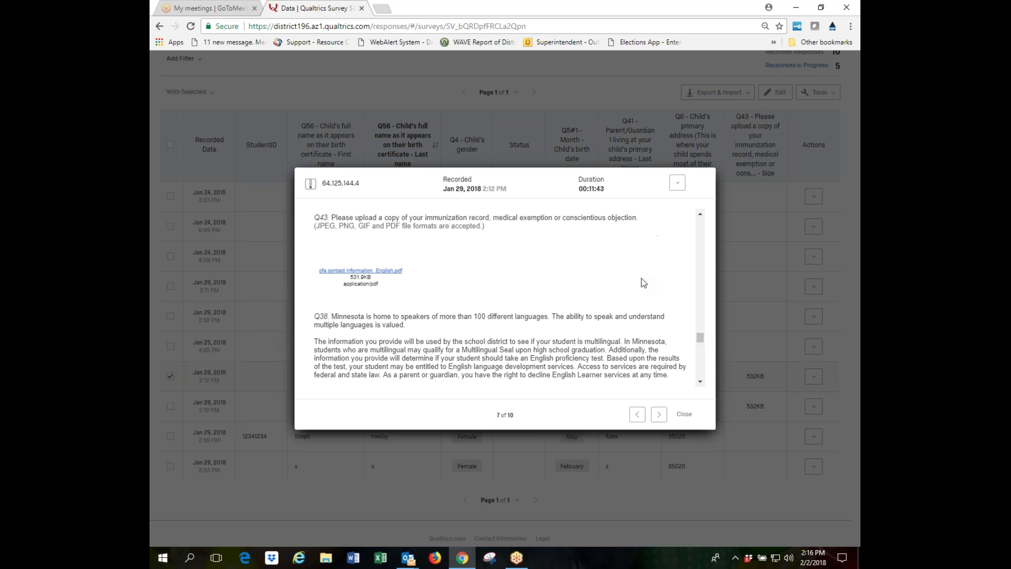
Look through the rest of the response and check its PDF export settings and available actions without exporting
scroll(632, 278, "down", 5)
scroll(606, 284, "down", 6)
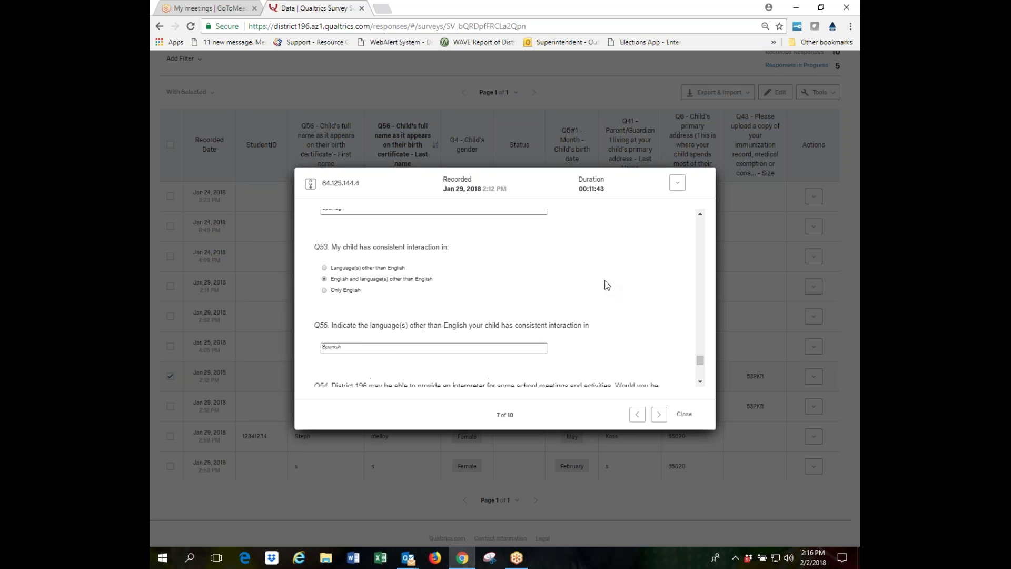
scroll(598, 283, "up", 4)
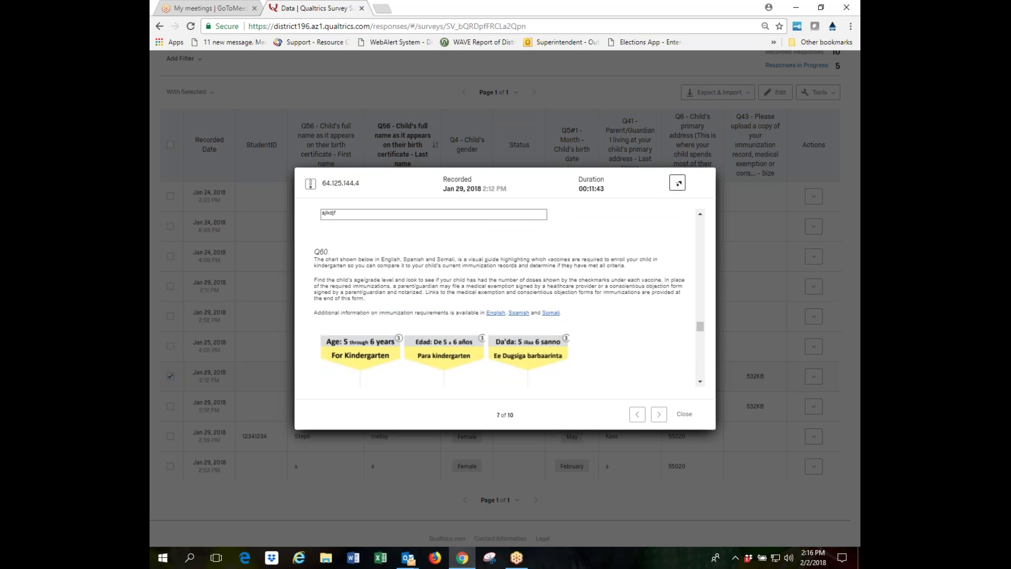
left_click(677, 184)
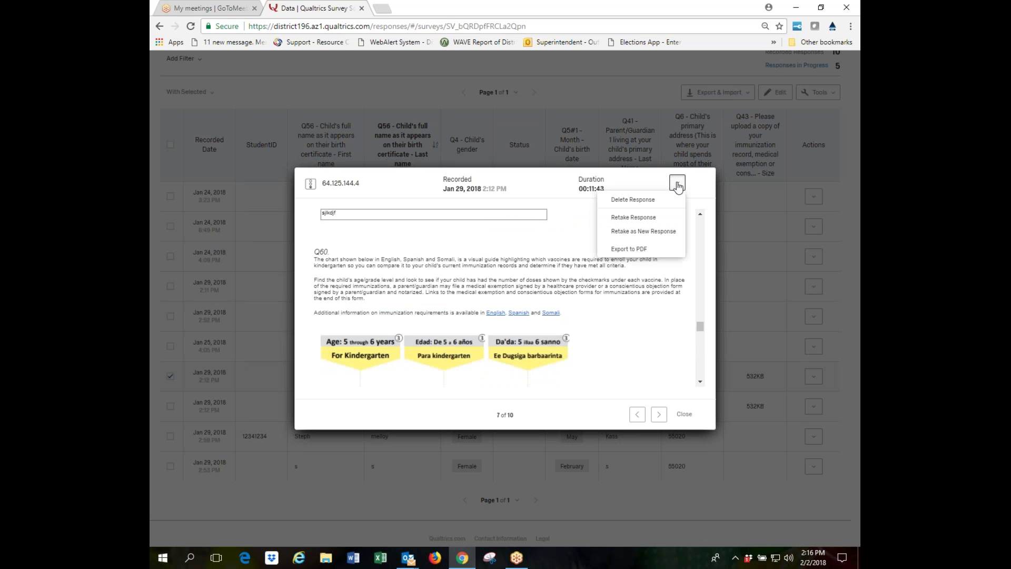
left_click(647, 248)
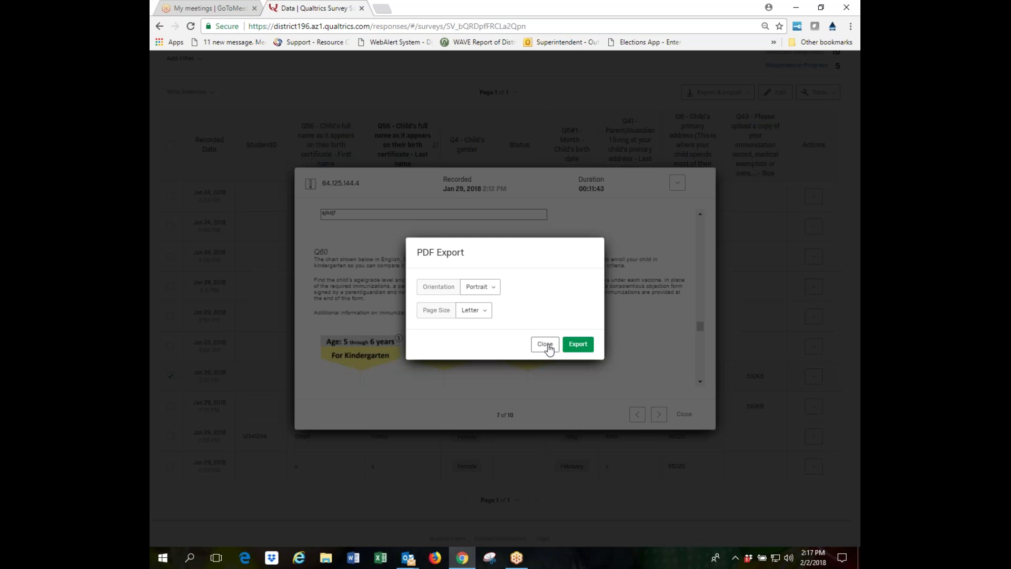
left_click(545, 344)
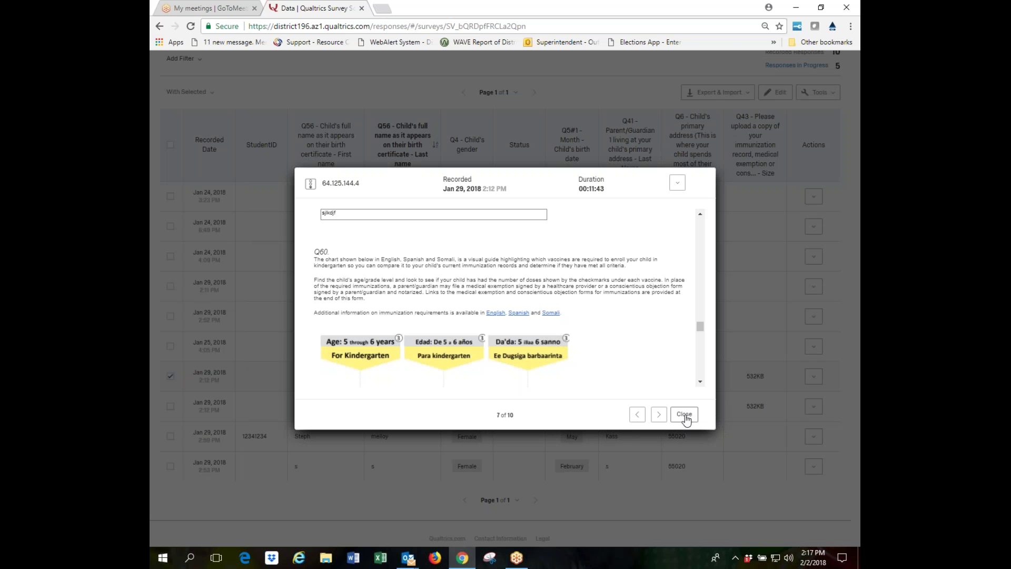
left_click(680, 183)
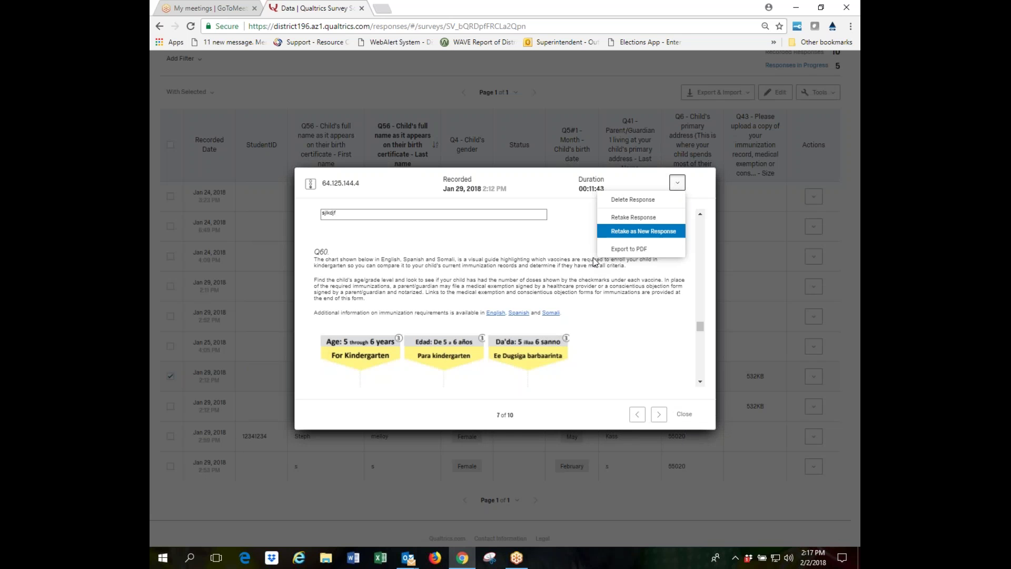
left_click(561, 412)
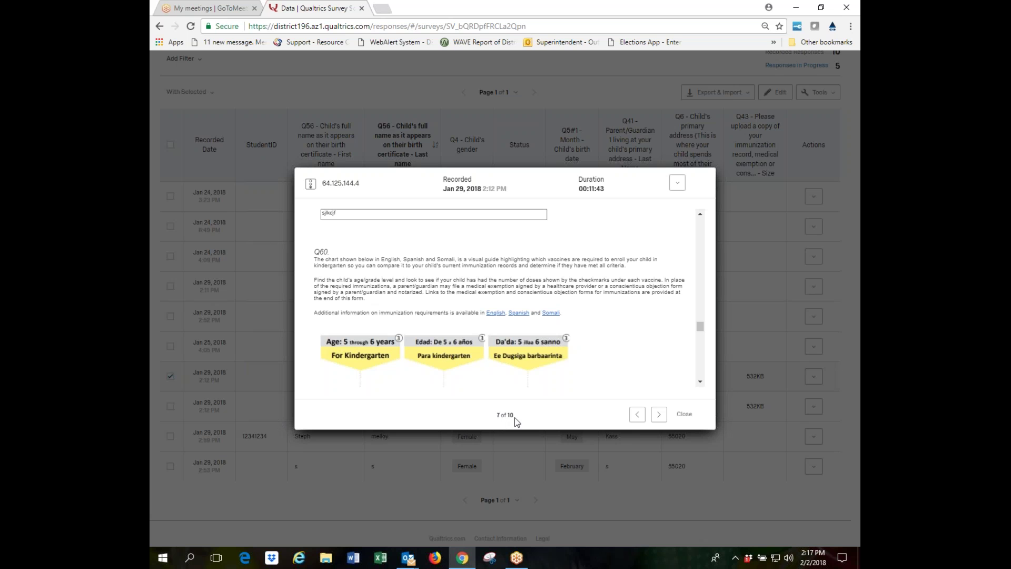
Advance to the next response, look through its answers and available actions, and close the response viewer
left_click(659, 415)
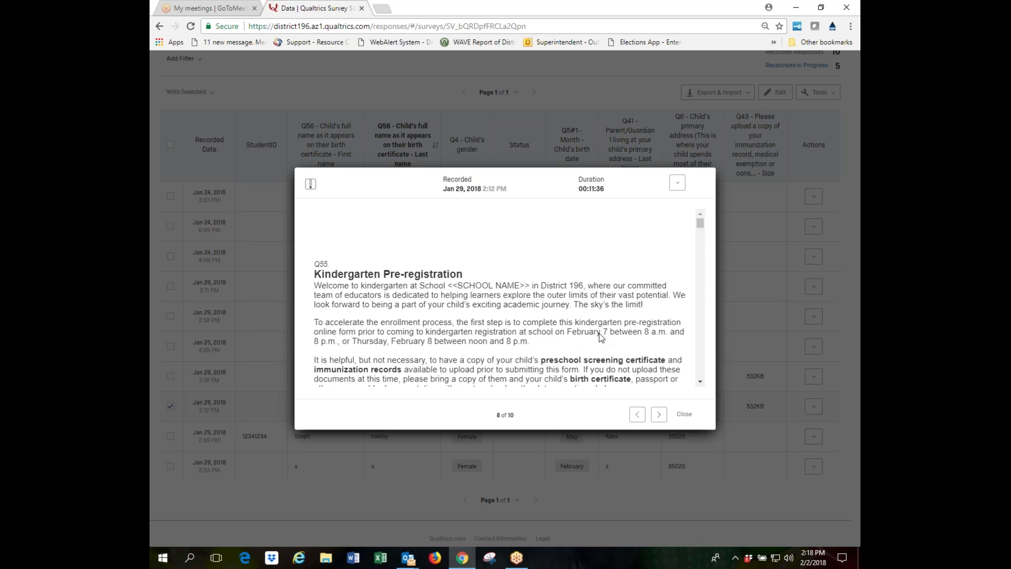
scroll(601, 337, "down", 15)
scroll(590, 325, "down", 10)
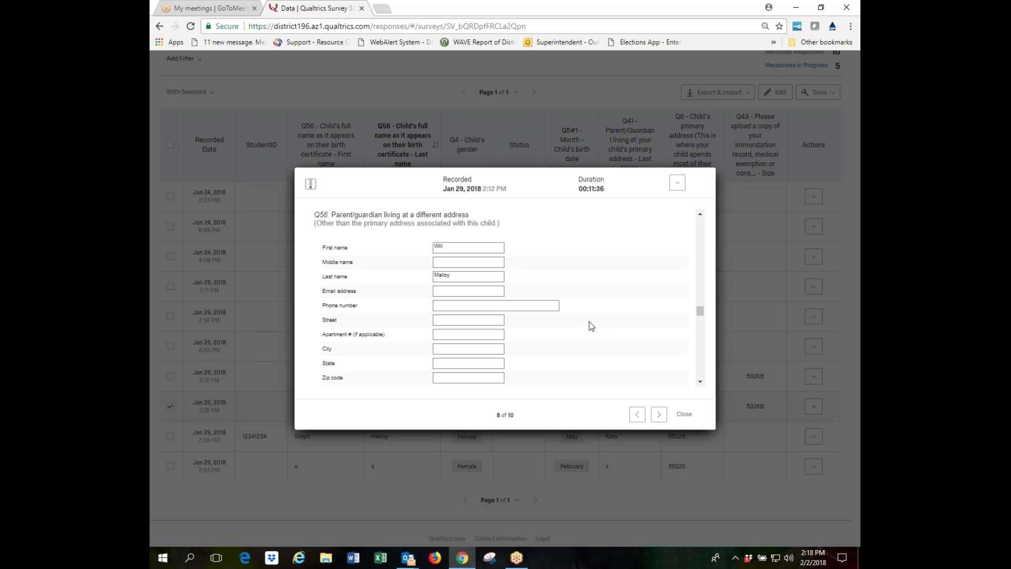
scroll(591, 326, "down", 5)
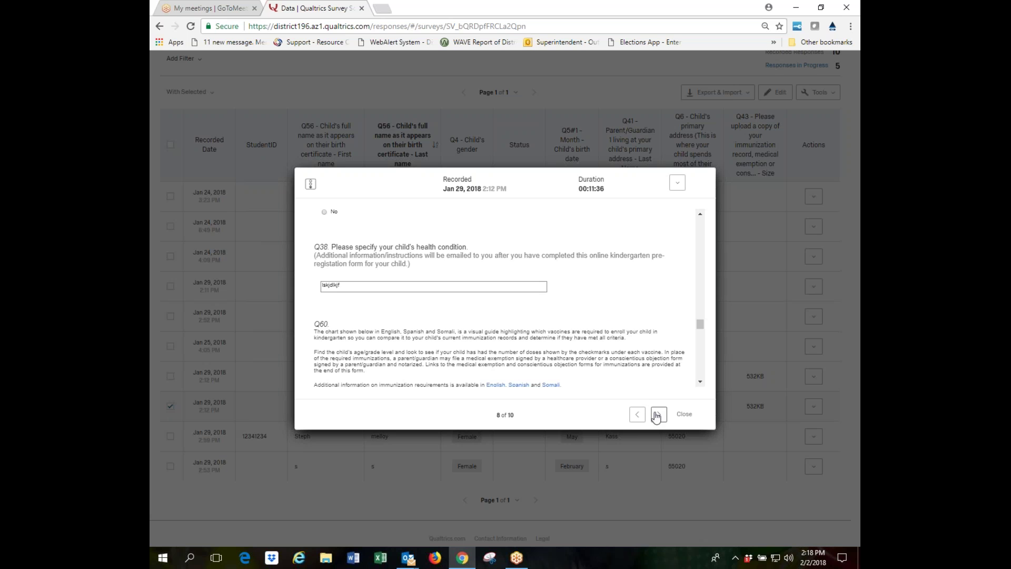
left_click(677, 182)
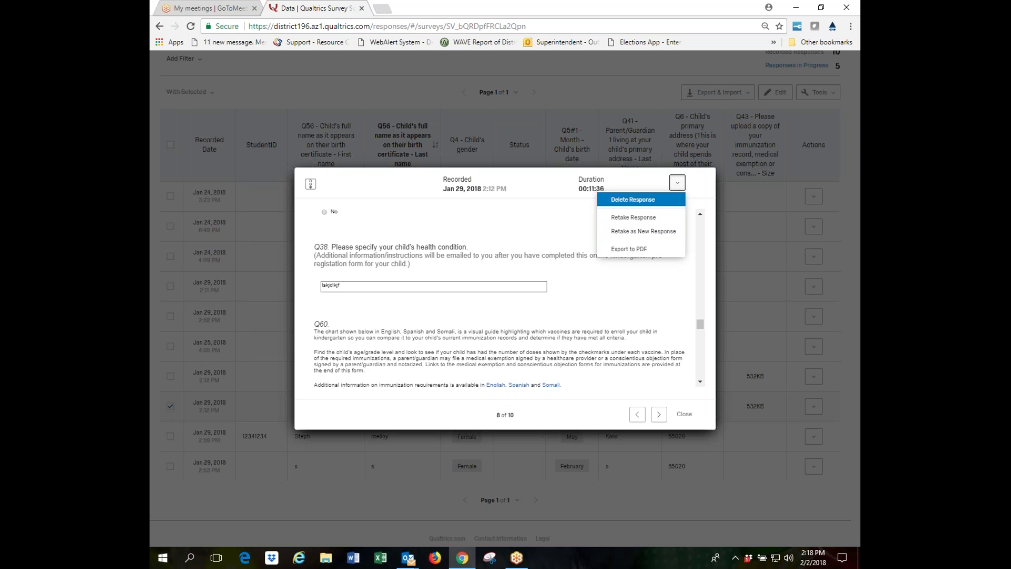
left_click(693, 184)
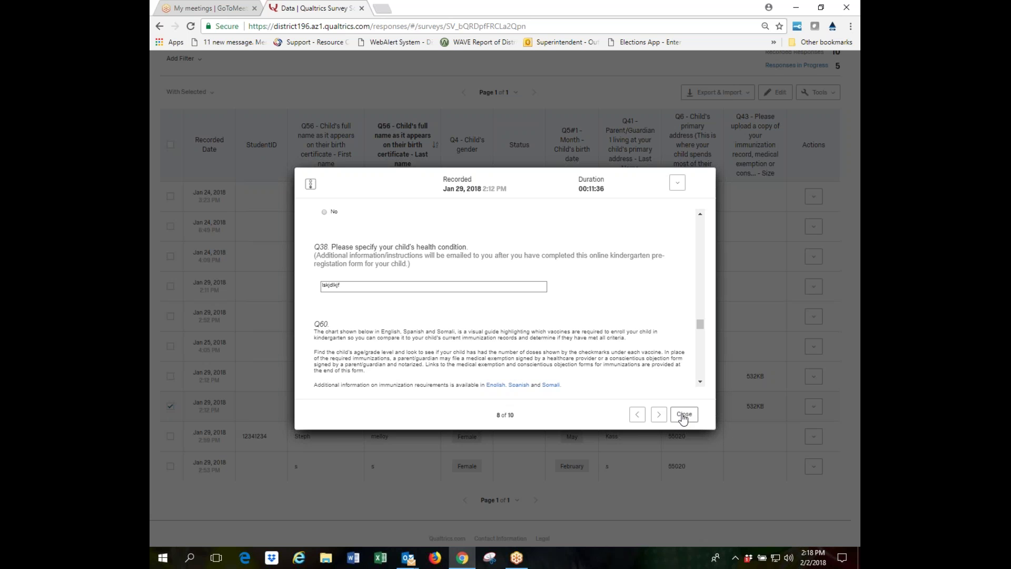
left_click(684, 416)
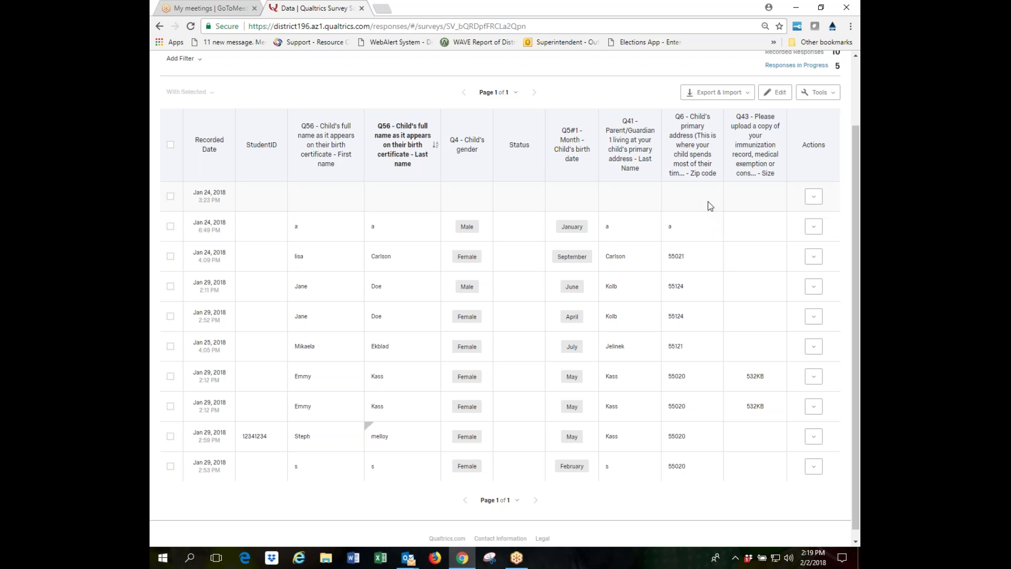
mouse_move(532, 148)
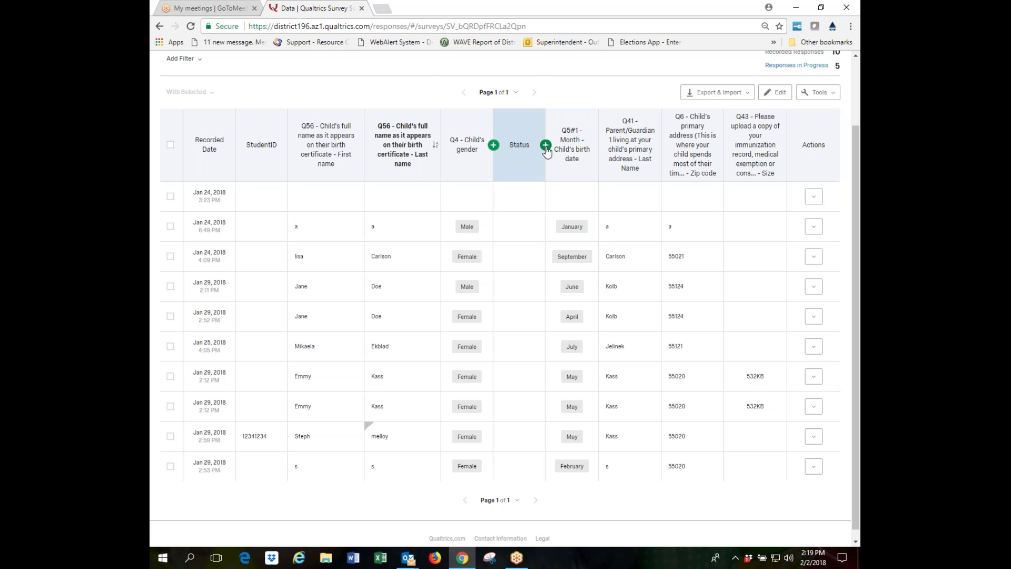
Move the Status column right past the birth month, parent last name, zip code and Q43 Size columns so it is the last data column
left_click(547, 146)
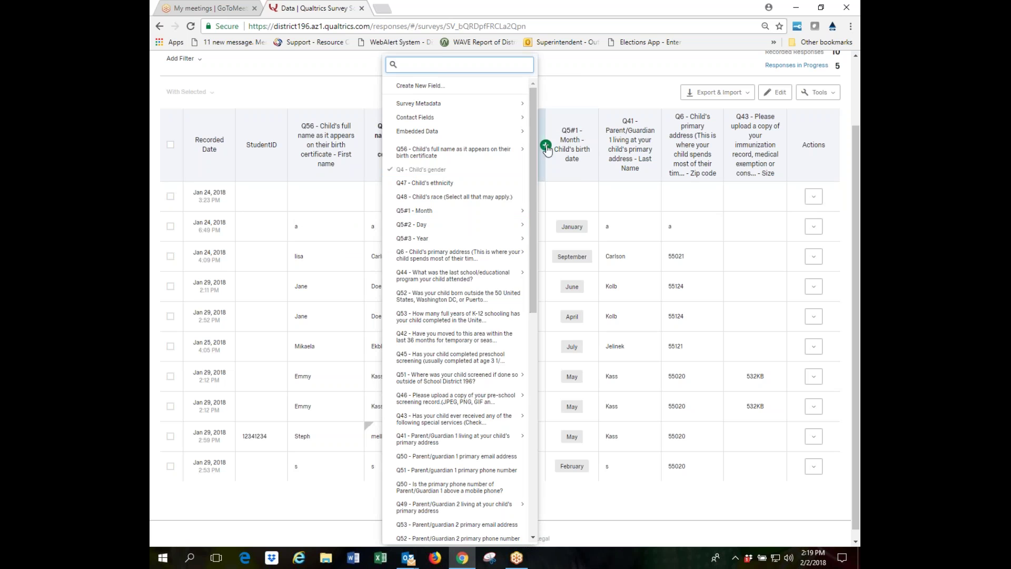
left_click(542, 129)
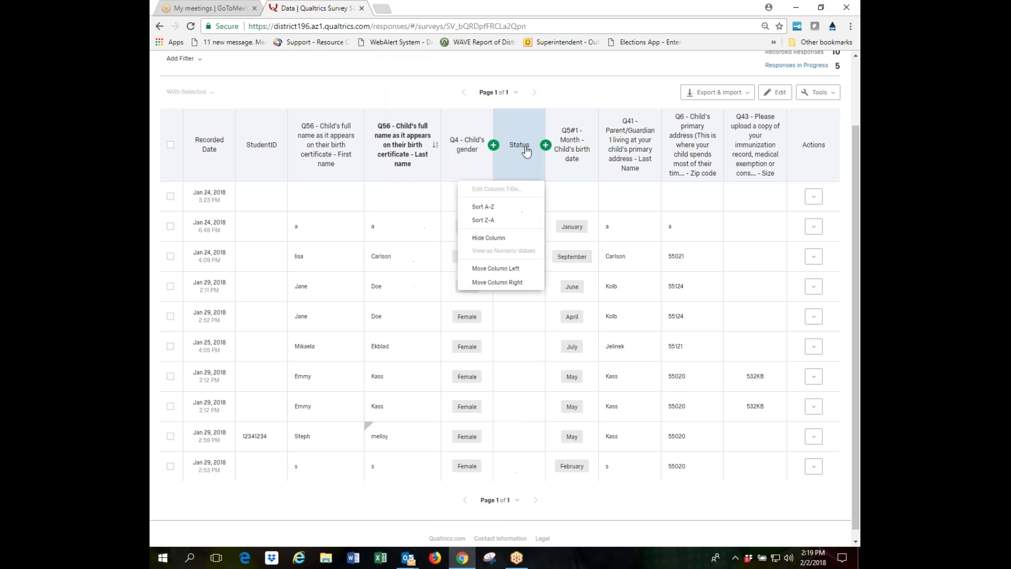
left_click(497, 282)
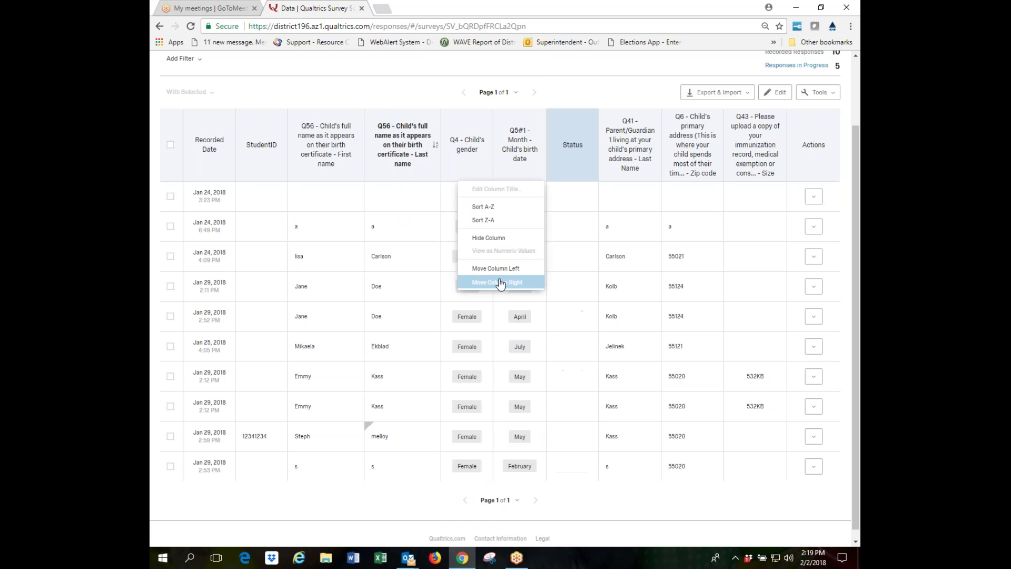
left_click(576, 165)
left_click(553, 282)
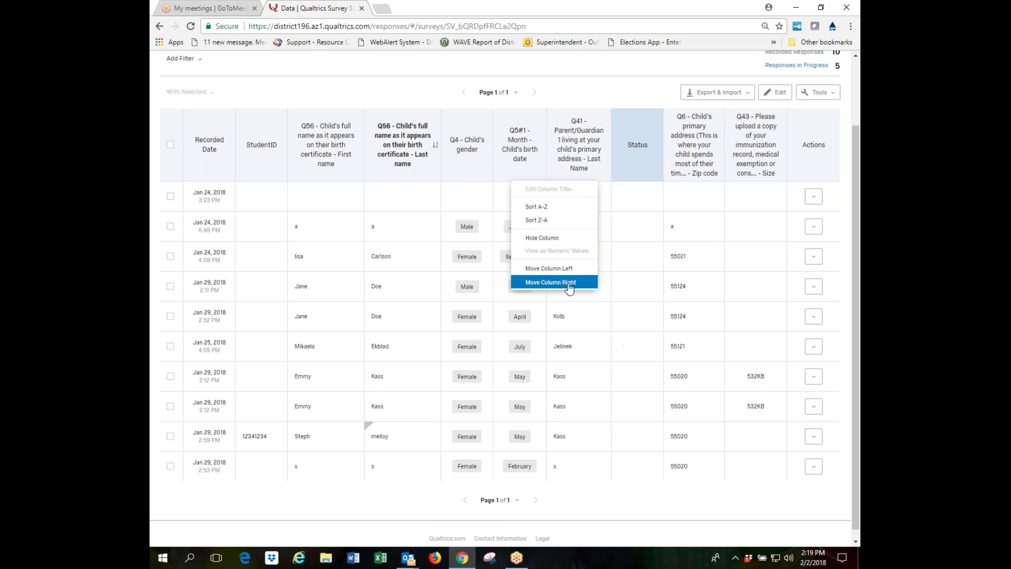
left_click(648, 165)
left_click(625, 282)
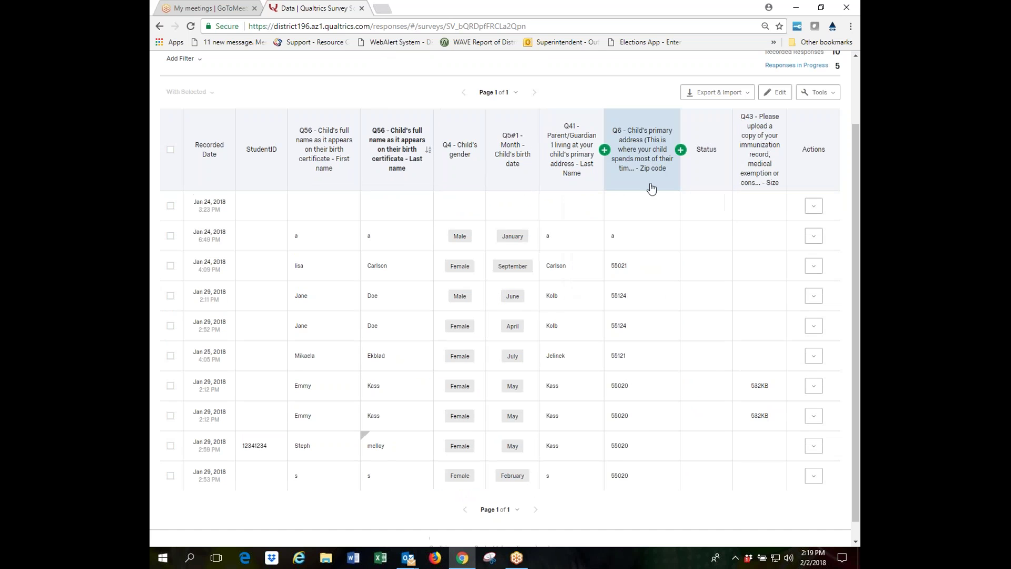
left_click(707, 165)
left_click(686, 294)
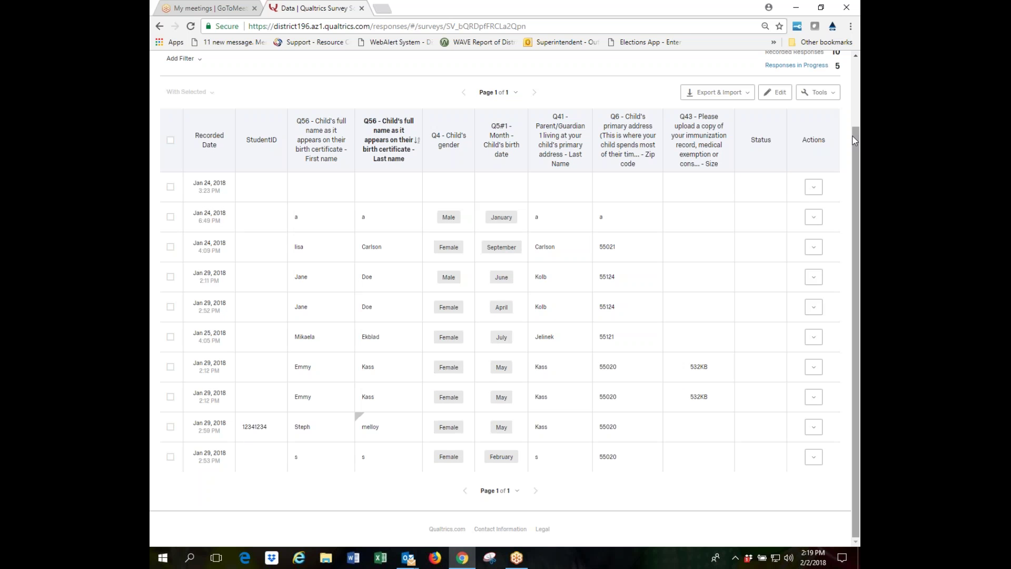
Check which embedded data fields are available when choosing the table's columns, leaving the selection as it is
left_click(820, 92)
mouse_move(804, 169)
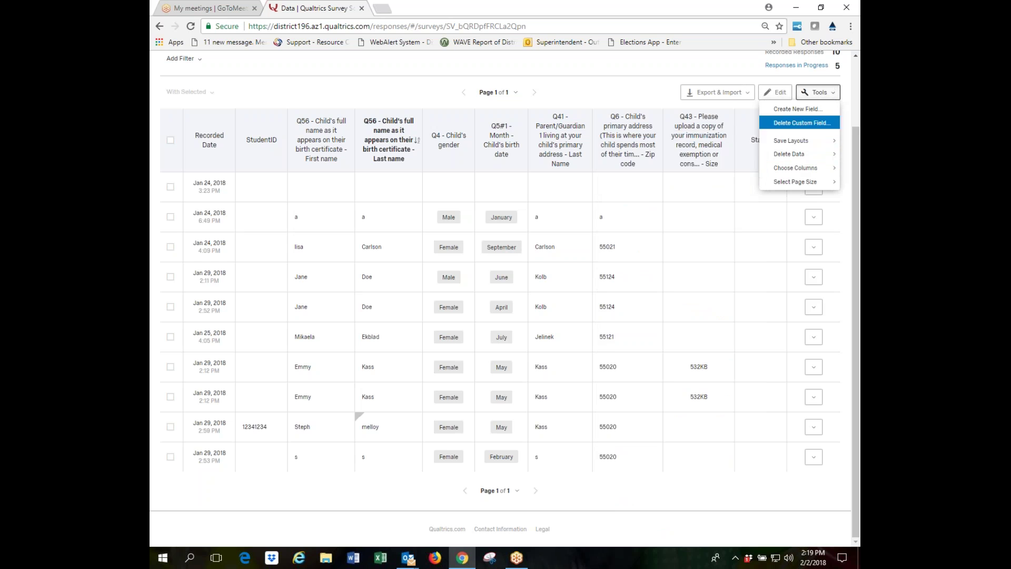
mouse_move(652, 117)
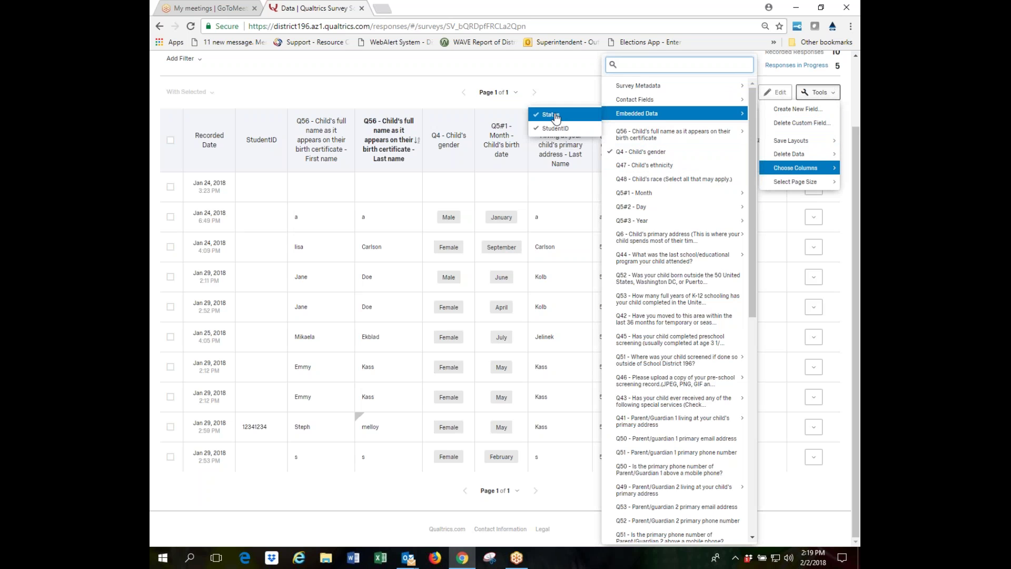
left_click(569, 70)
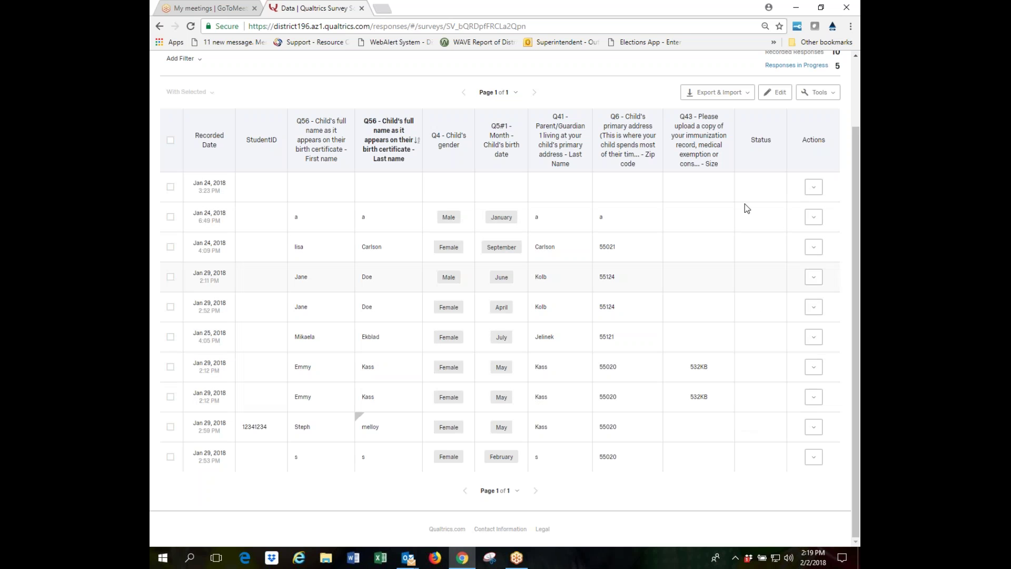
Turn on response editing and set the Status of the first response, recorded Jan 24, 2018 at 3:23 PM, to "done"
left_click(781, 94)
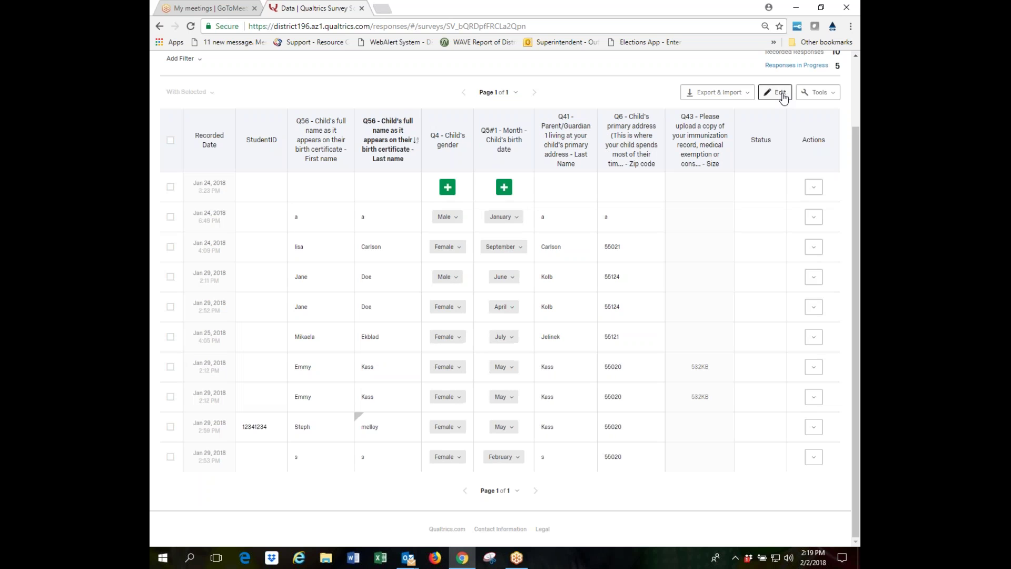
left_click(751, 188)
left_click(748, 225)
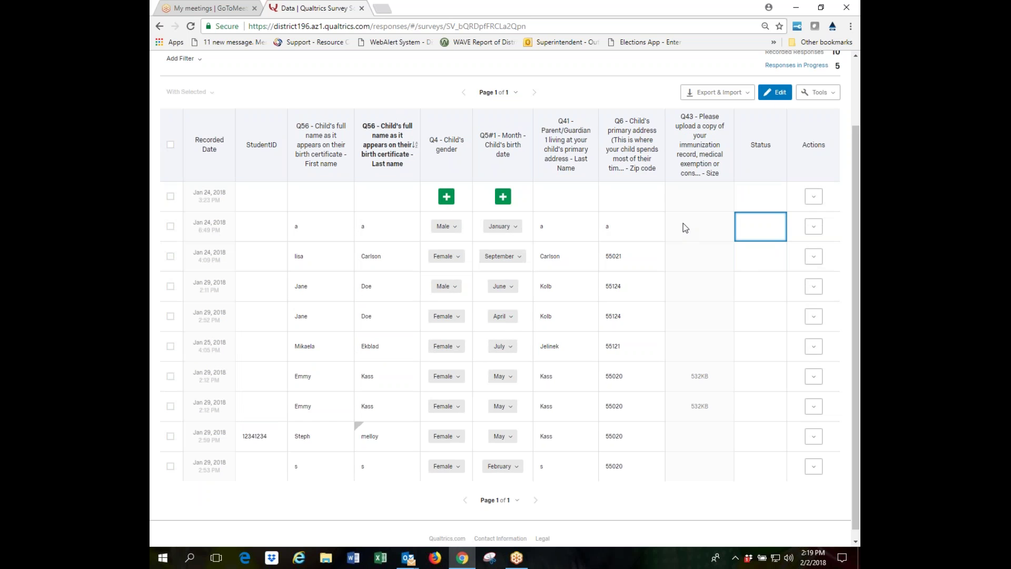
left_click(745, 197)
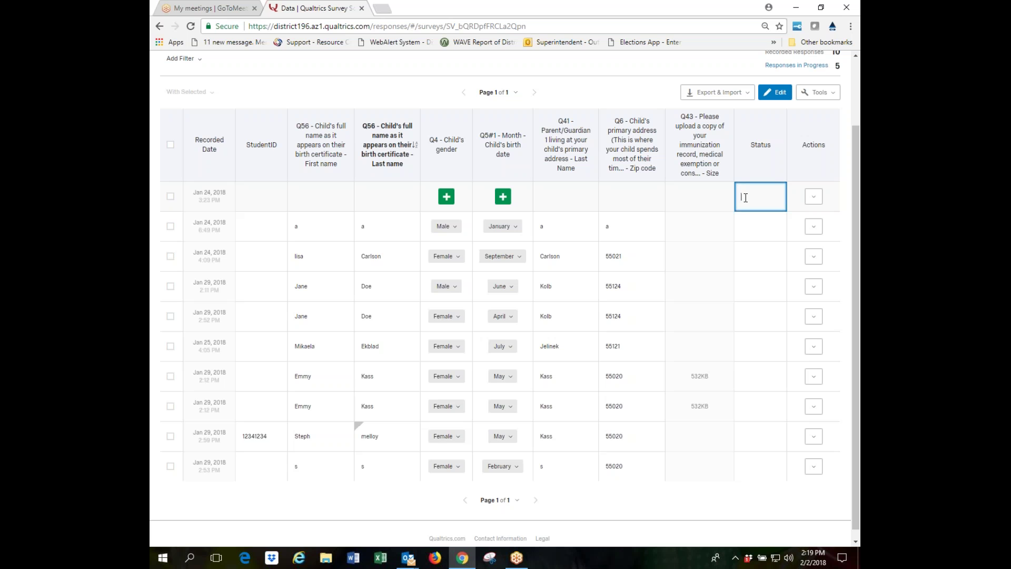
type("done")
key("Return")
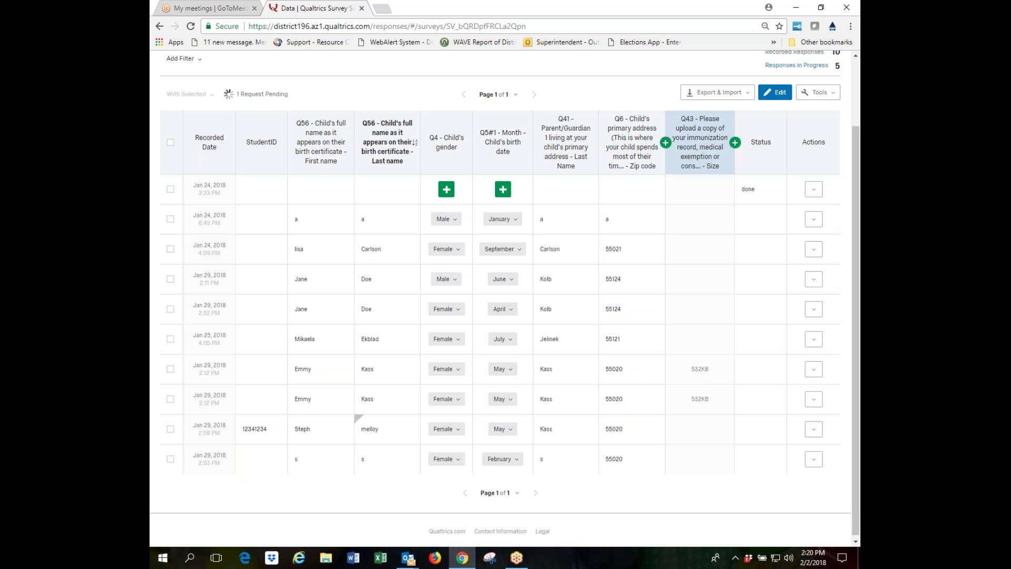
Change the Q6 zip code of the response recorded Jan 24, 2018 at 4:09 PM to 55022
left_click(627, 250)
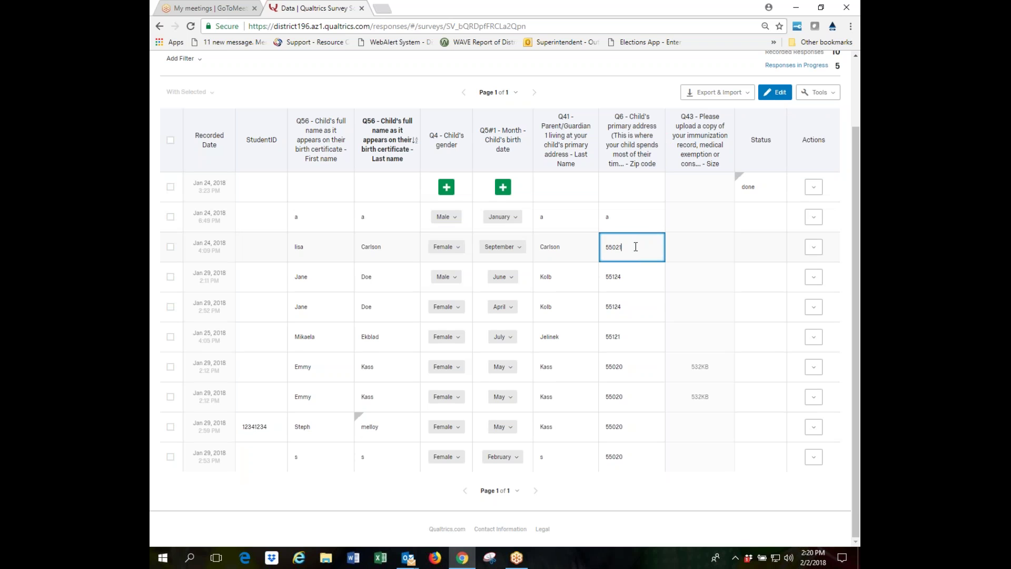
key("BackSpace")
type("2")
left_click(696, 252)
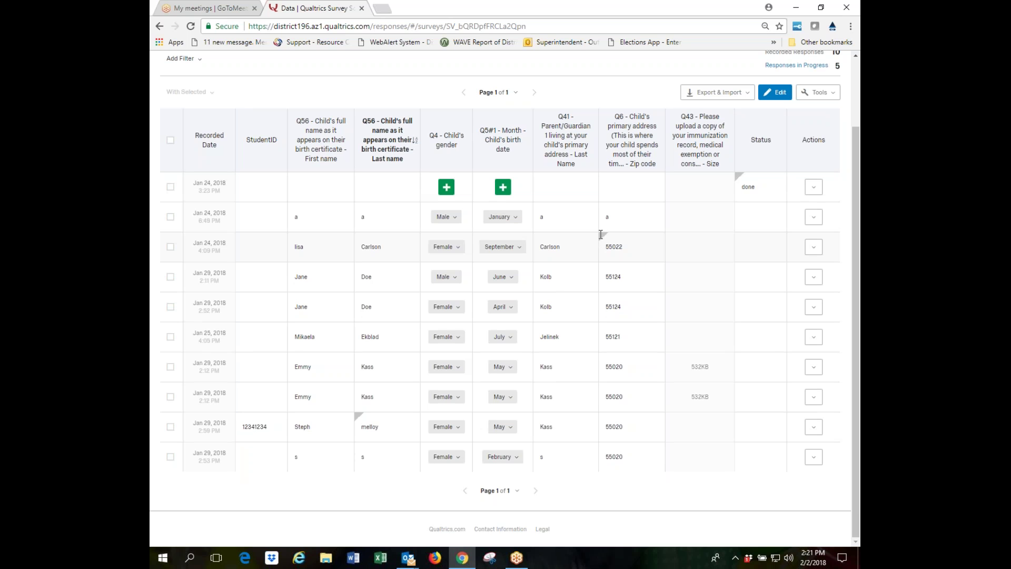
Examine the edit history of the changed Q6 zip code and its revert option without reverting the value
left_click(601, 234)
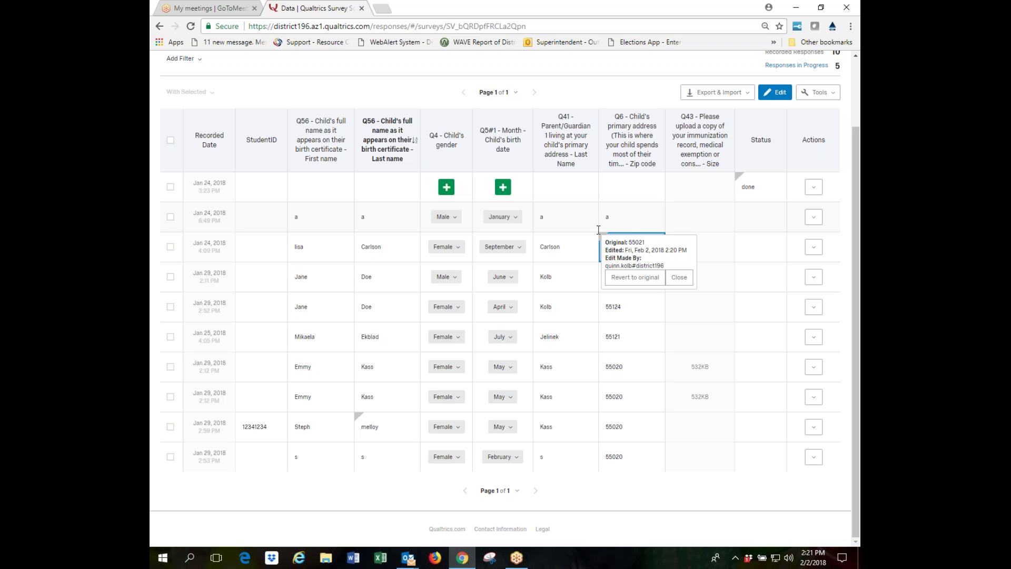
left_click(713, 243)
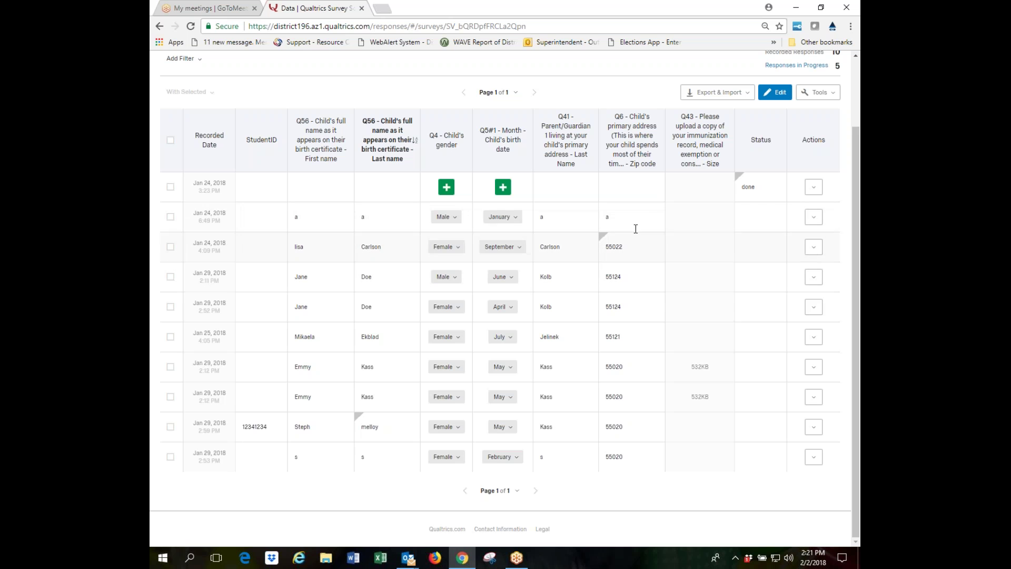
left_click(602, 235)
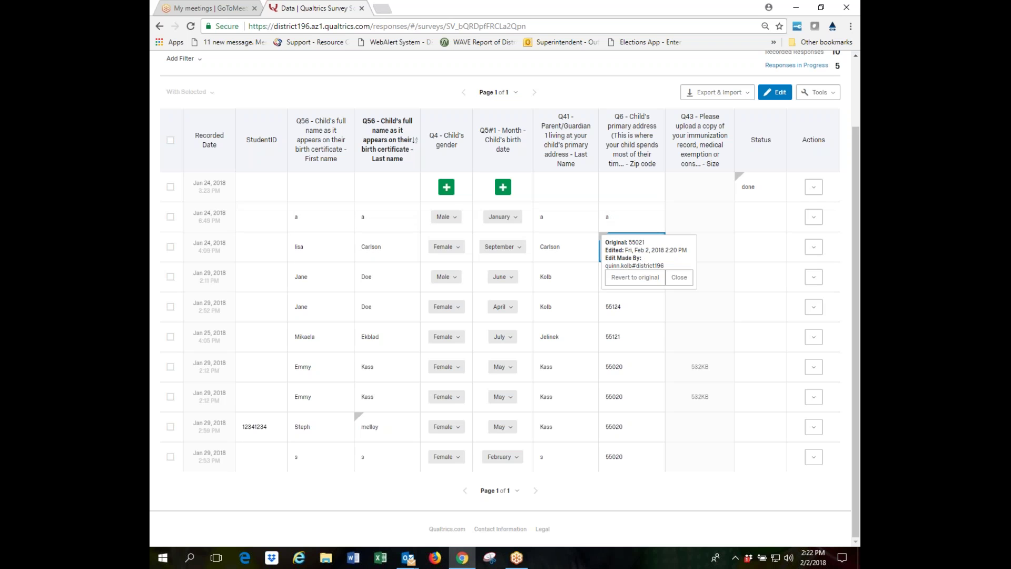
left_click(716, 243)
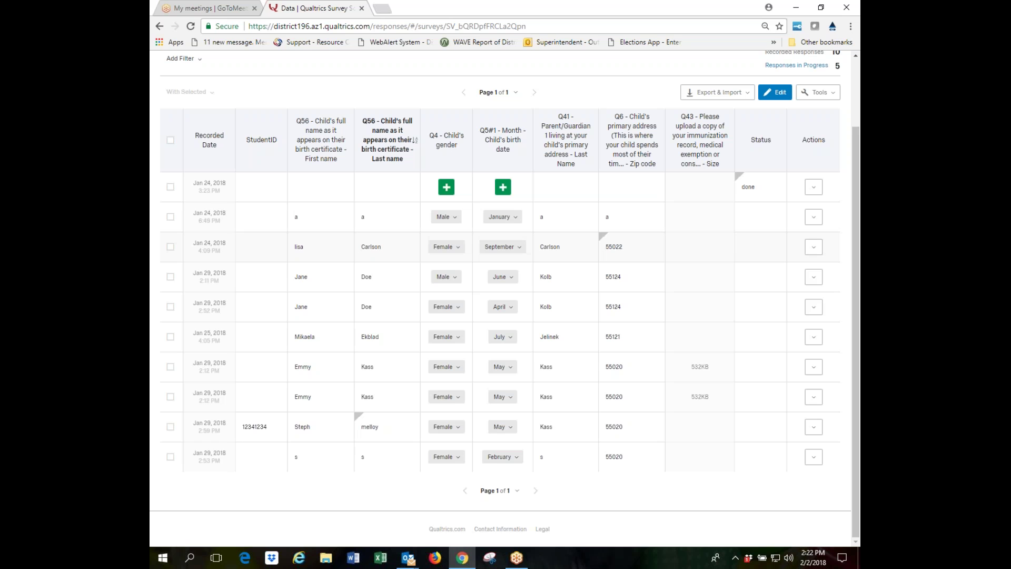
left_click(632, 247)
left_click(683, 248)
left_click(835, 93)
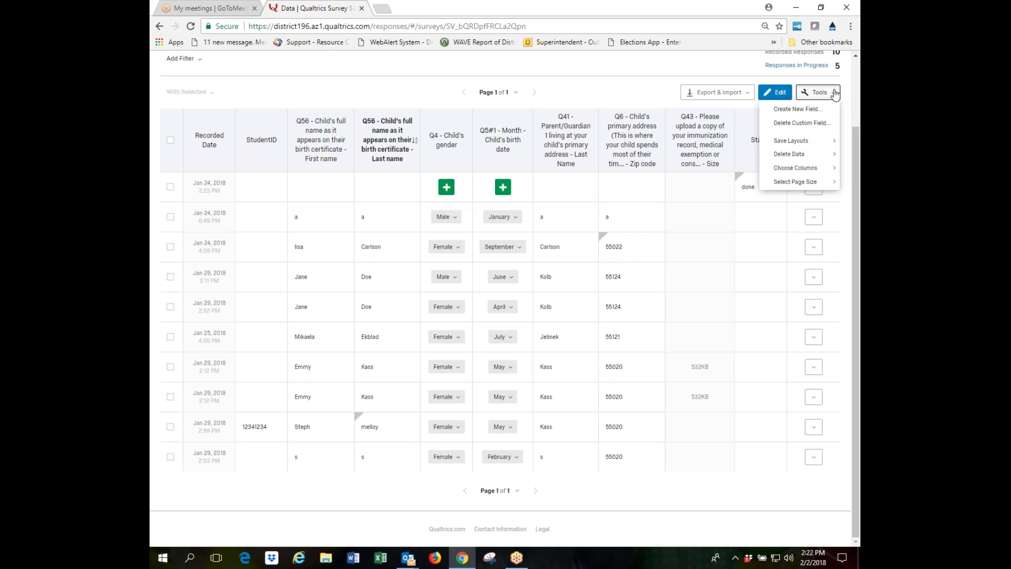
left_click(834, 93)
left_click(643, 247)
left_click(674, 248)
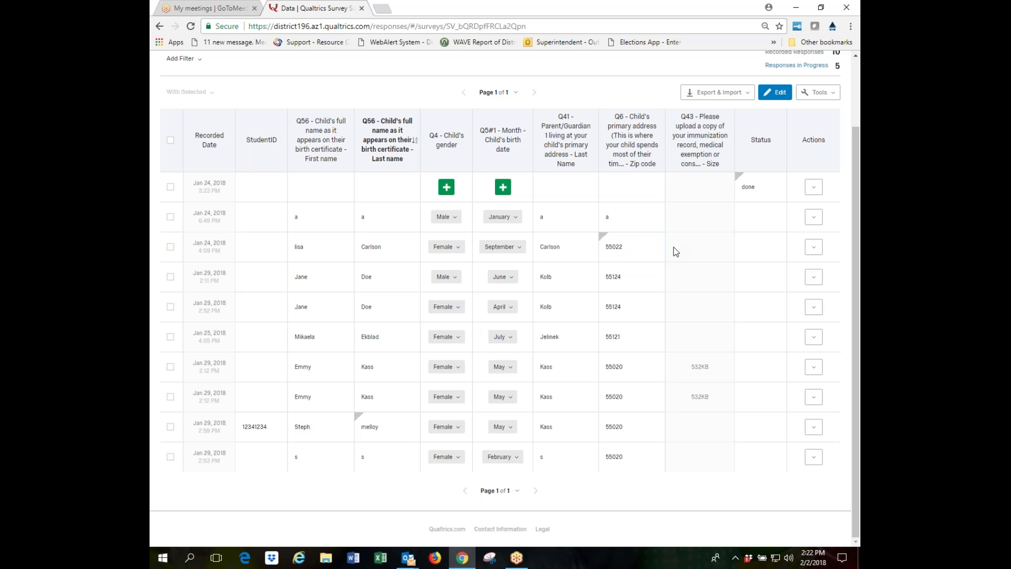
left_click(735, 248)
mouse_move(760, 169)
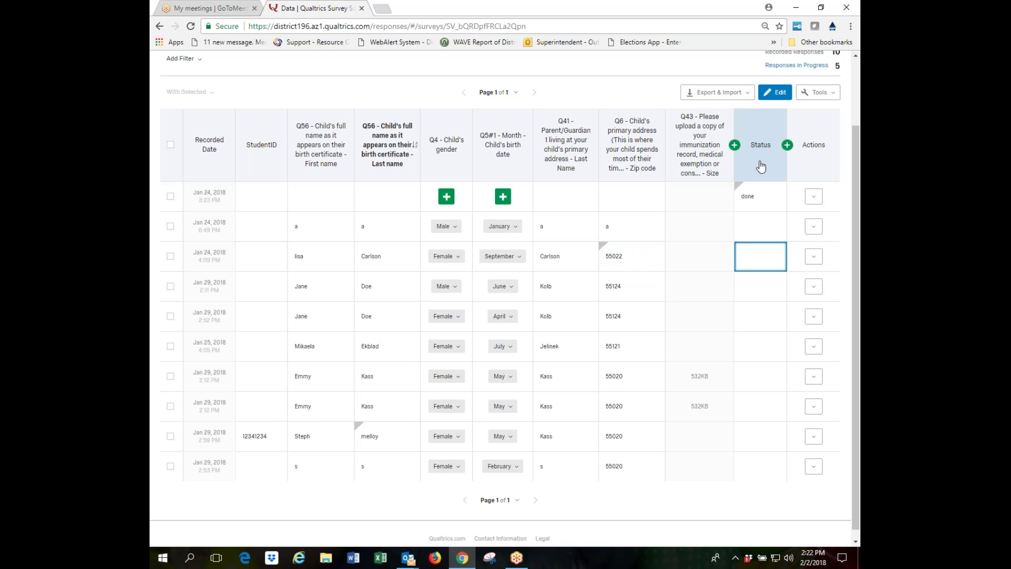
scroll(774, 150, "up", 2)
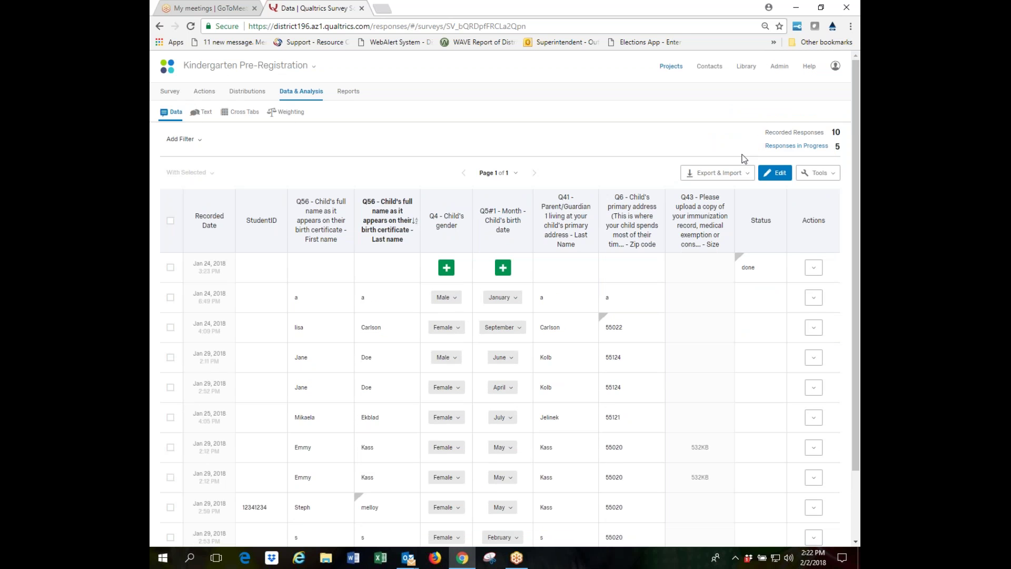
scroll(690, 198, "down", 2)
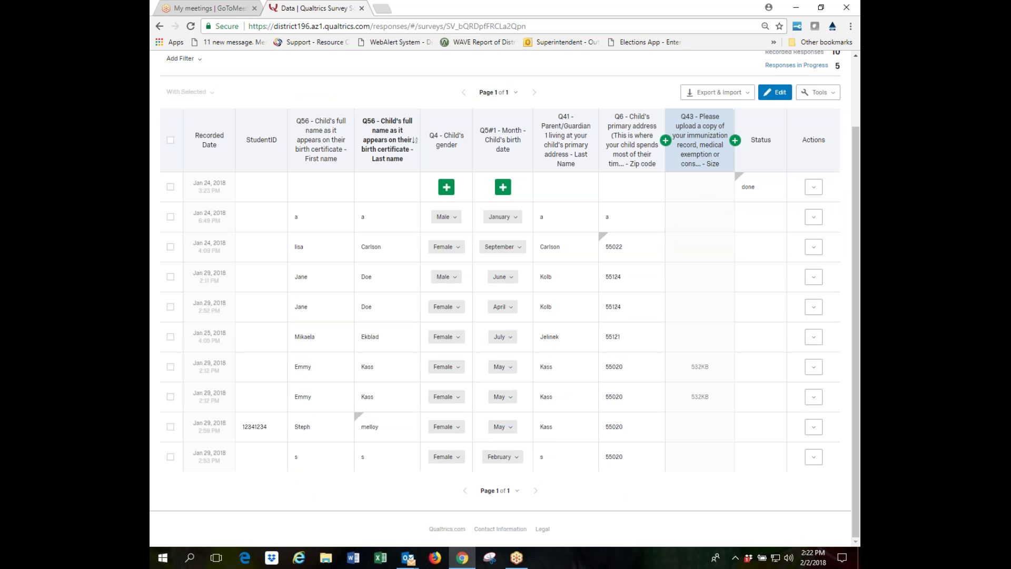
Fill in a new manual variable named Student_ID with the field type Text, and close the form without creating it
left_click(833, 94)
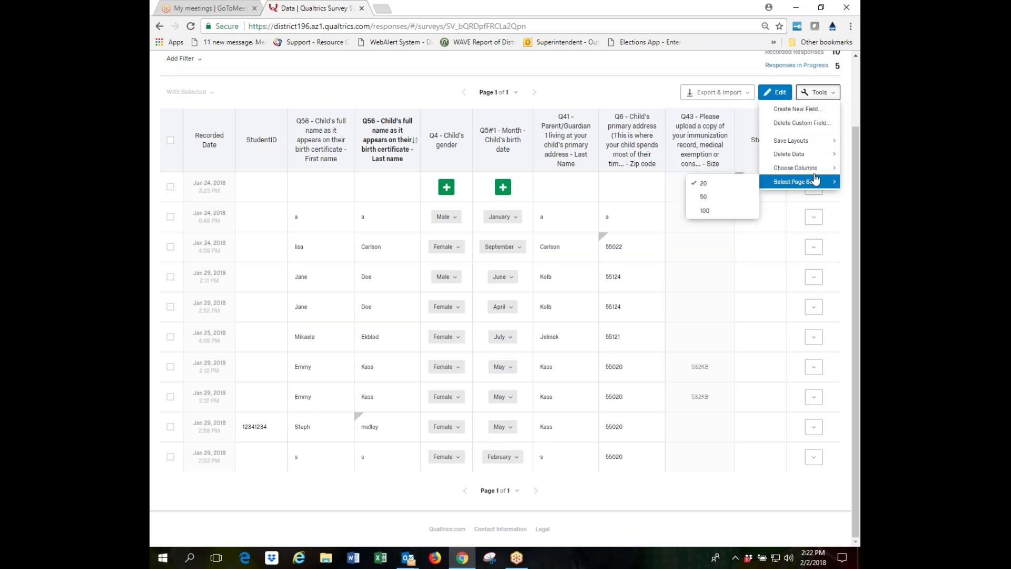
mouse_move(811, 168)
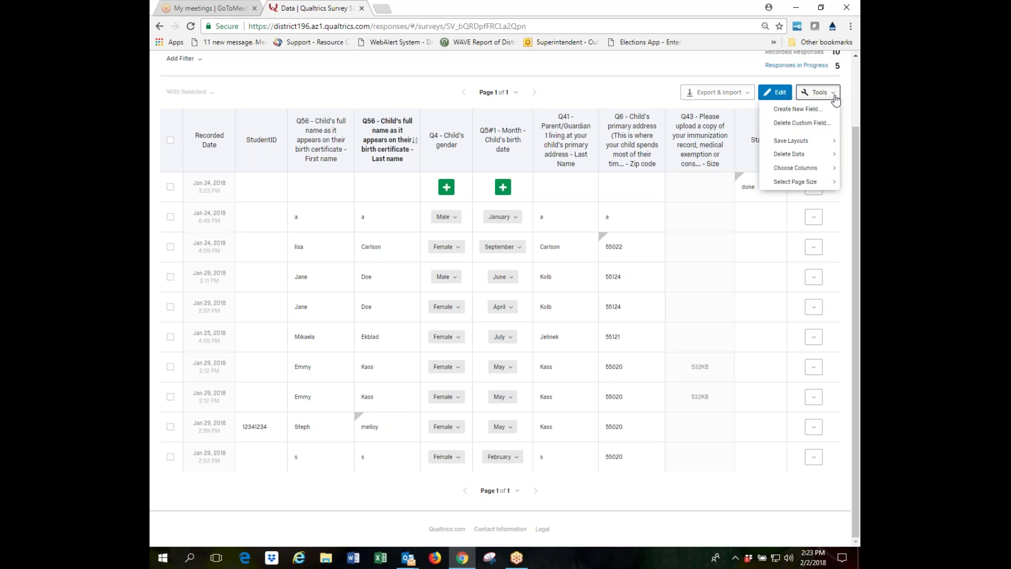
left_click(797, 111)
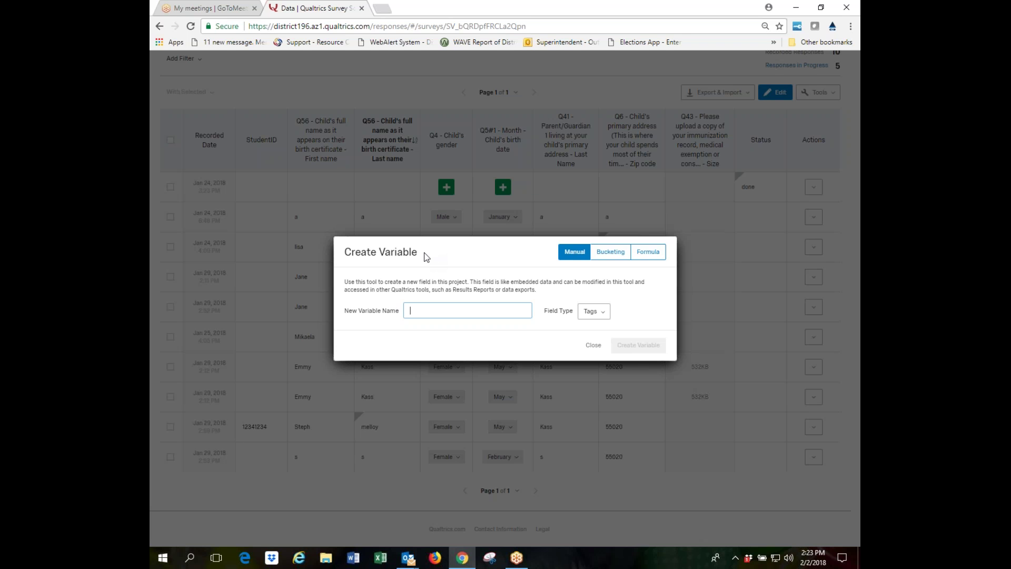
type("S")
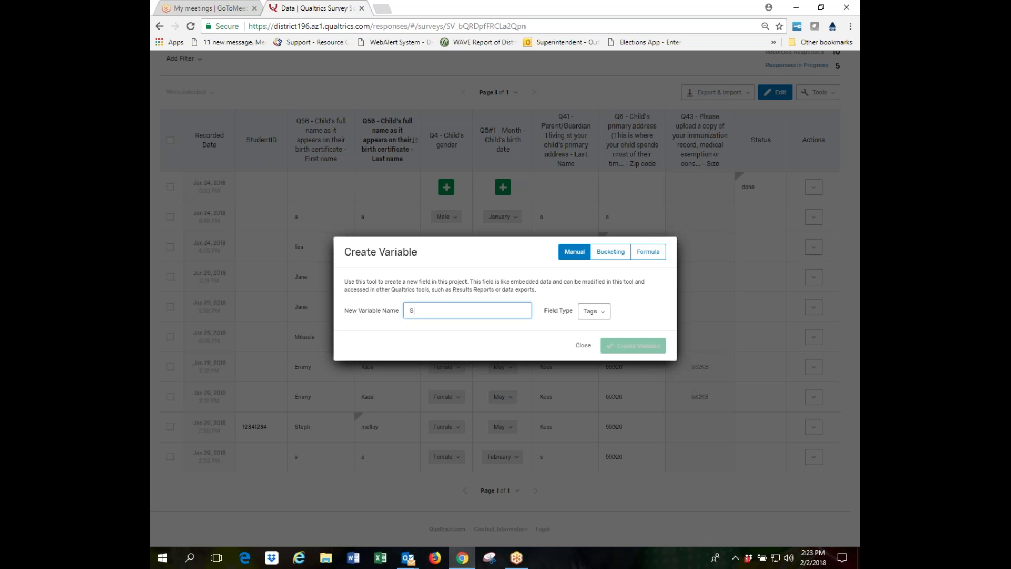
type("tudent ")
type("ID")
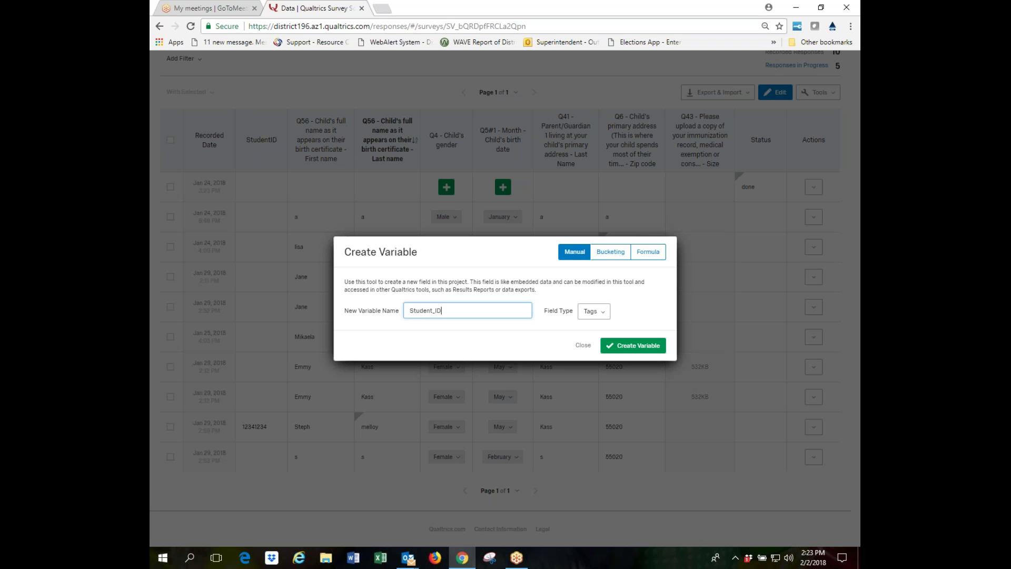
left_click(603, 312)
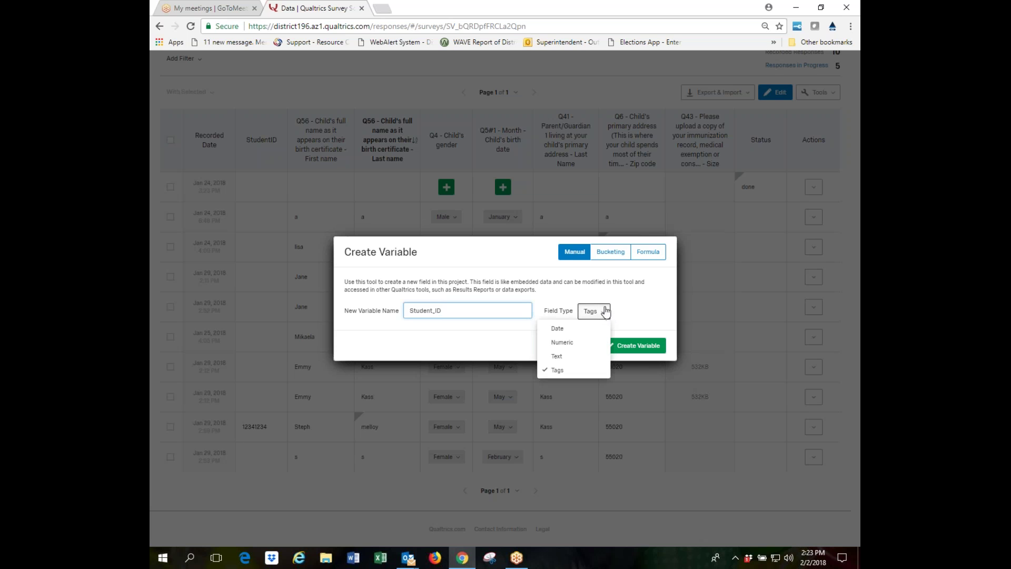
left_click(566, 356)
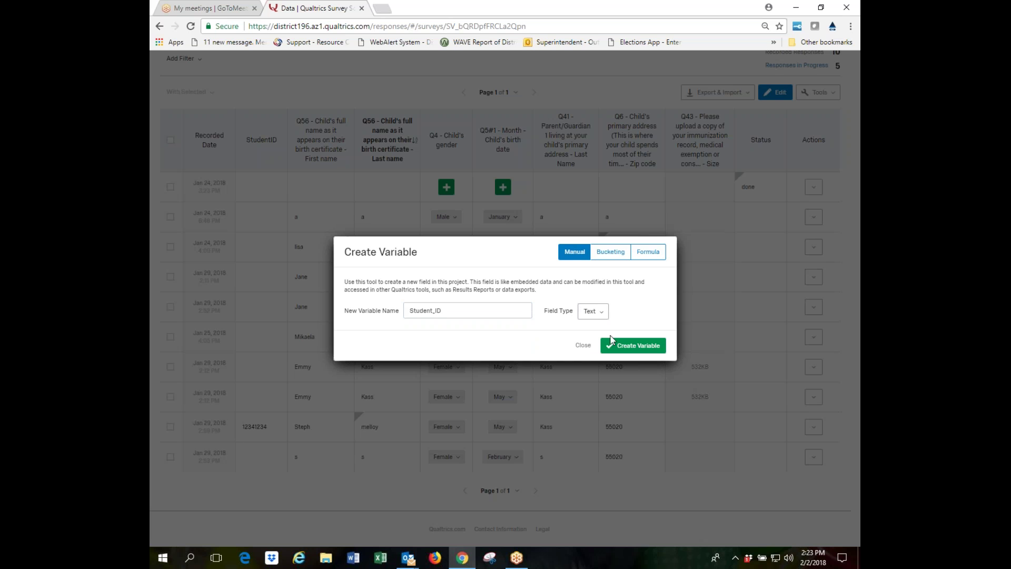
left_click(582, 345)
Go through the StudentID cells of the responses without changing any entry
mouse_move(266, 133)
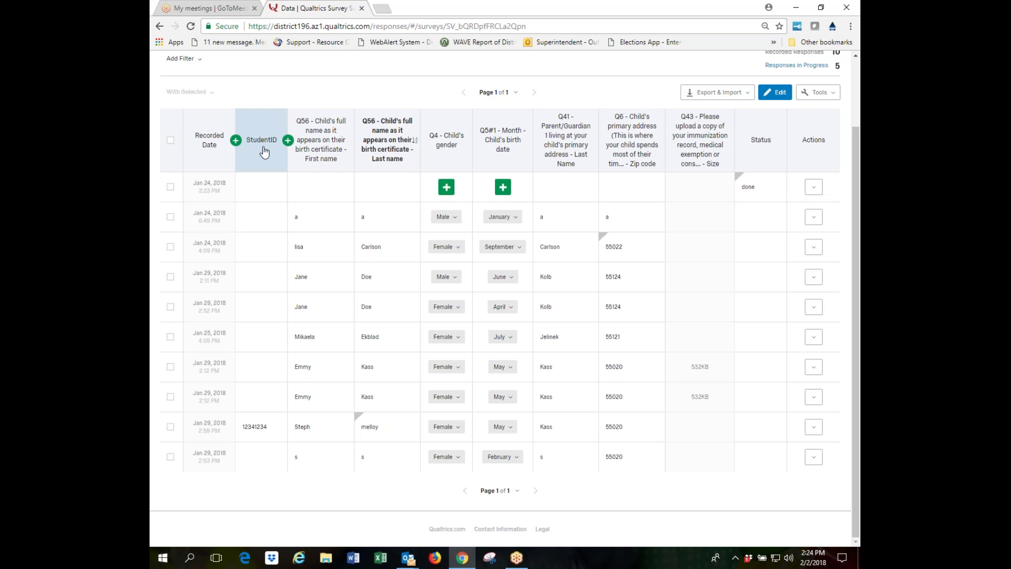
left_click(253, 218)
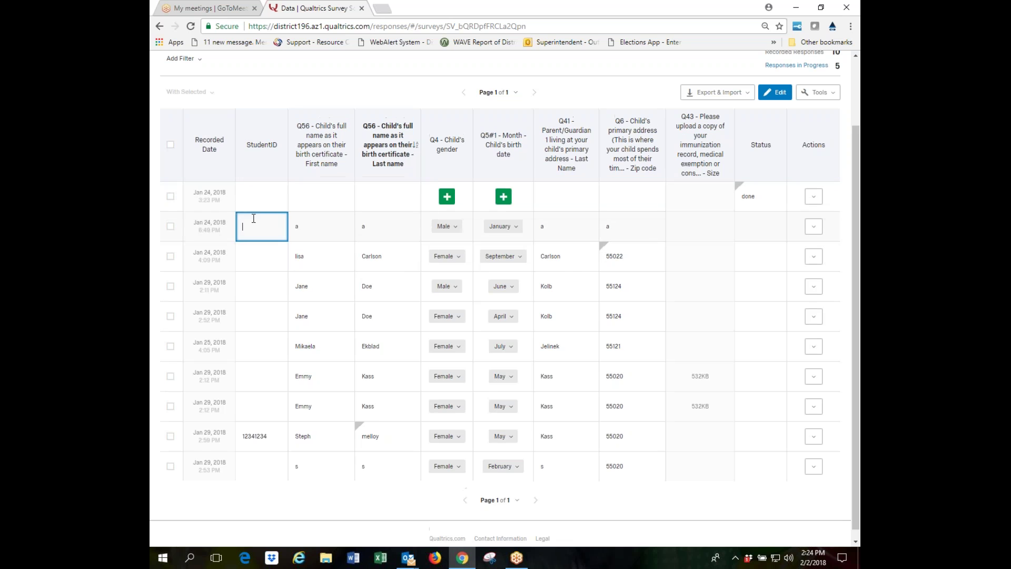
left_click(279, 437)
left_click_drag(267, 436, 236, 435)
left_click(256, 405)
left_click(256, 376)
left_click(261, 343)
left_click(261, 314)
left_click(264, 287)
left_click(267, 260)
left_click(264, 221)
left_click(819, 92)
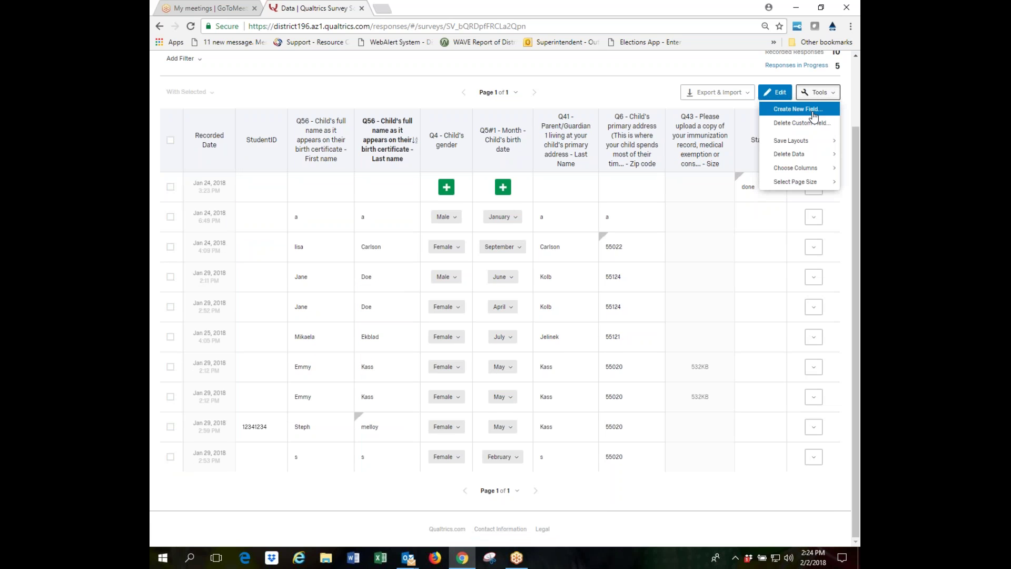
mouse_move(795, 140)
left_click(658, 96)
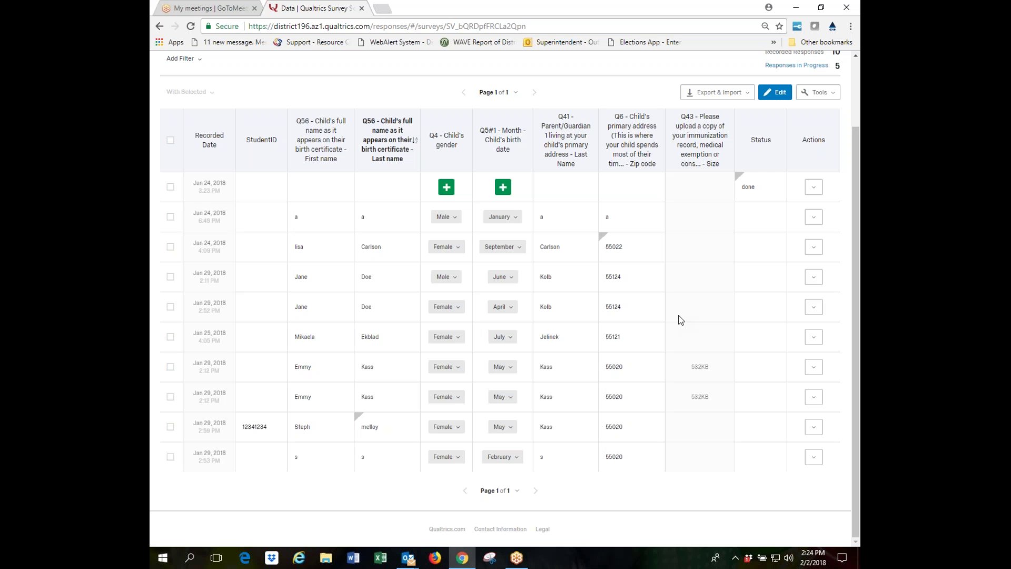
Check which actions are available for the response recorded Jan 24, 2018 at 3:23 PM without applying any
scroll(701, 263, "up", 1)
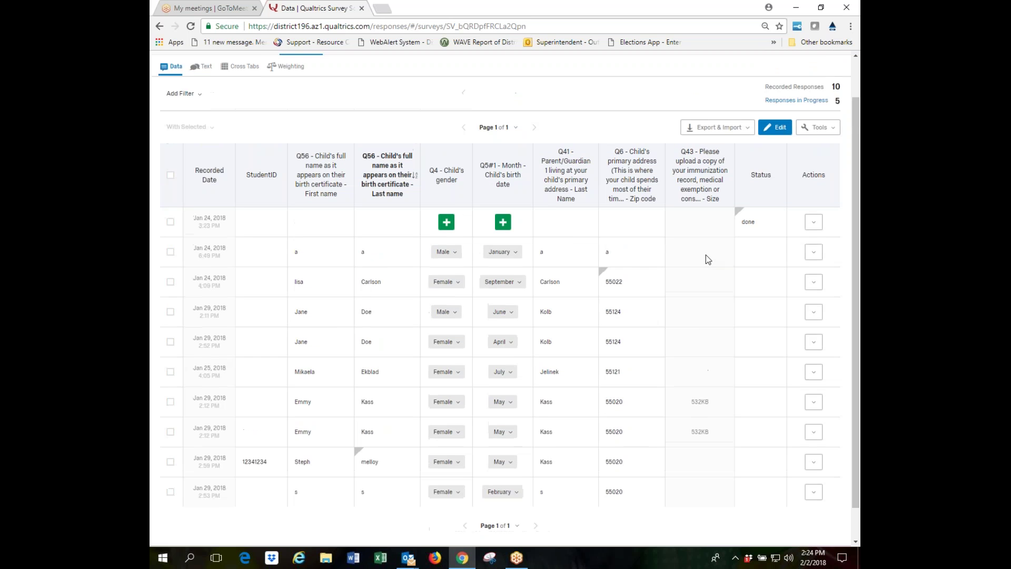
scroll(716, 247, "up", 1)
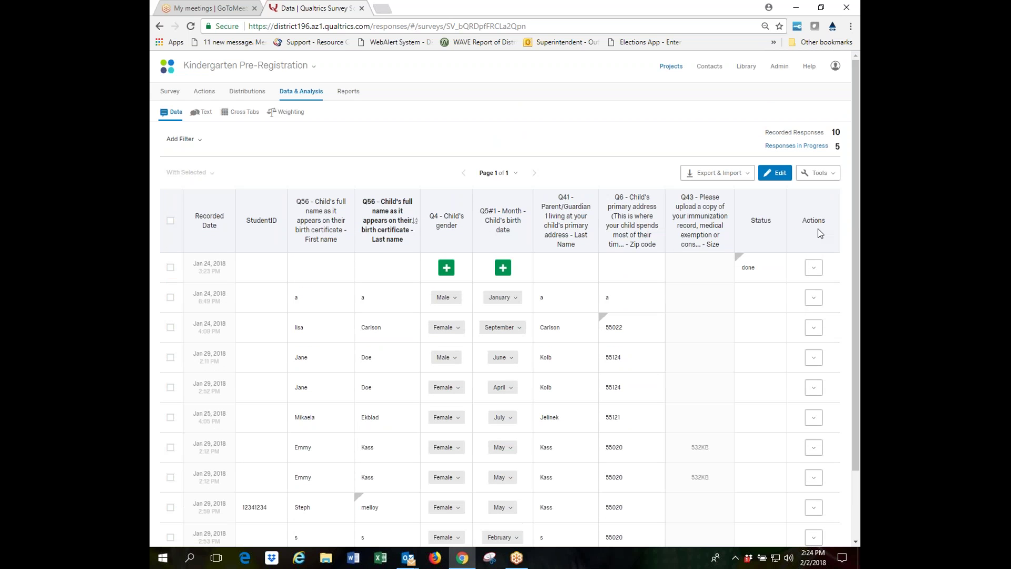
left_click(814, 267)
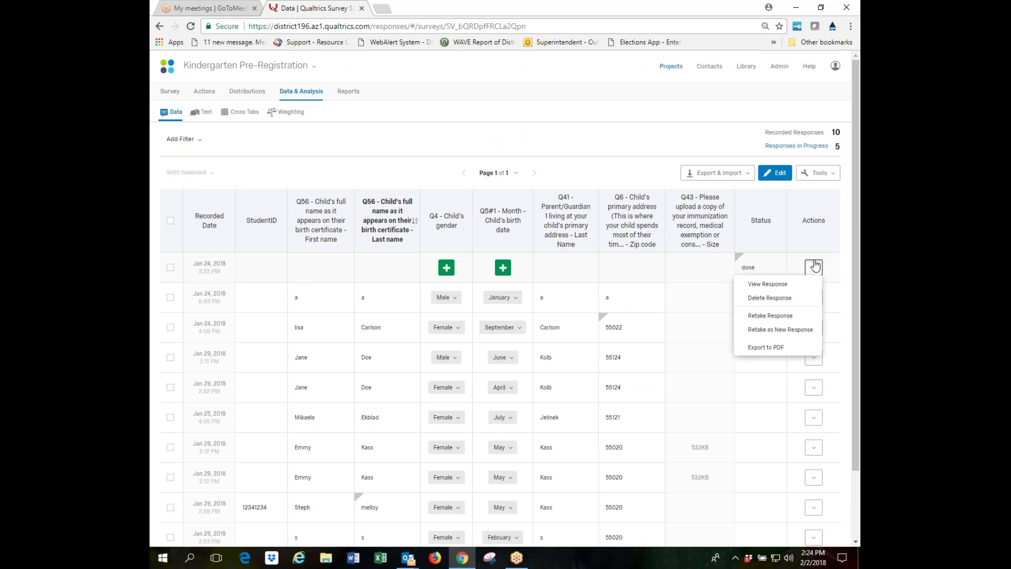
left_click(845, 254)
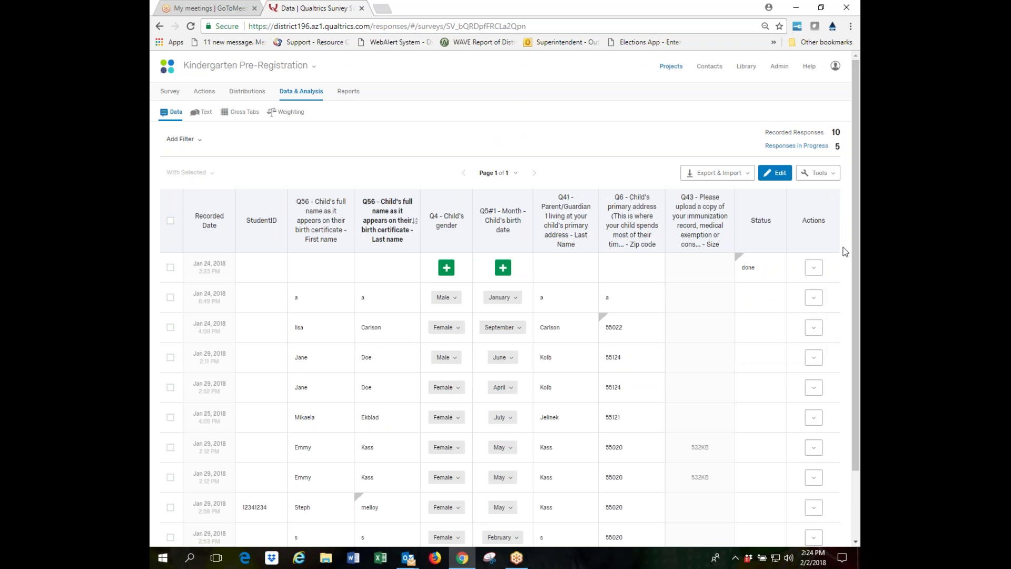
Open the responses in progress, read through the partial response started Jan 29, 2018 at 1:56 PM, and close it
left_click(799, 151)
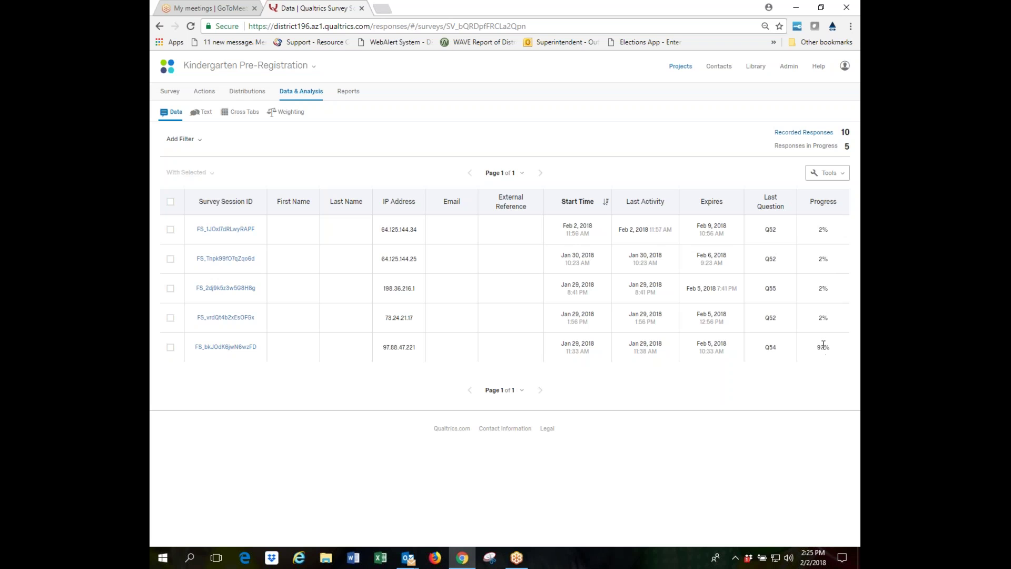
left_click(230, 318)
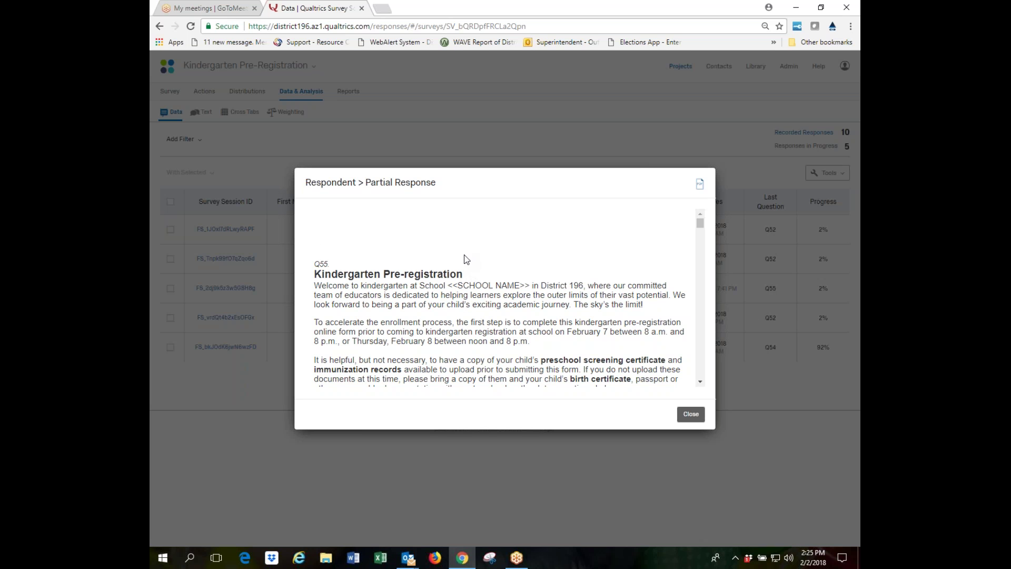
scroll(492, 271, "down", 15)
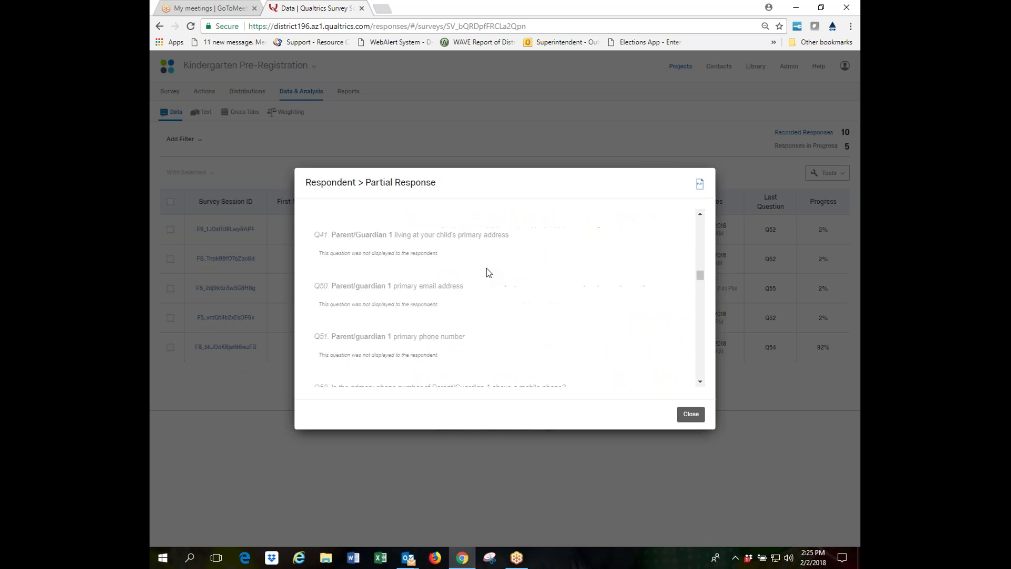
scroll(482, 271, "down", 5)
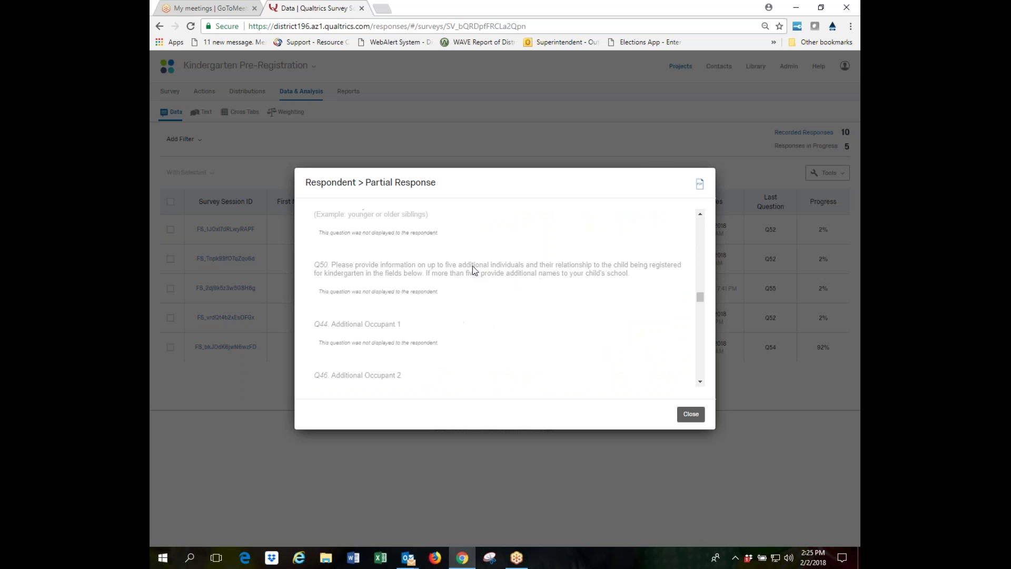
scroll(474, 270, "down", 10)
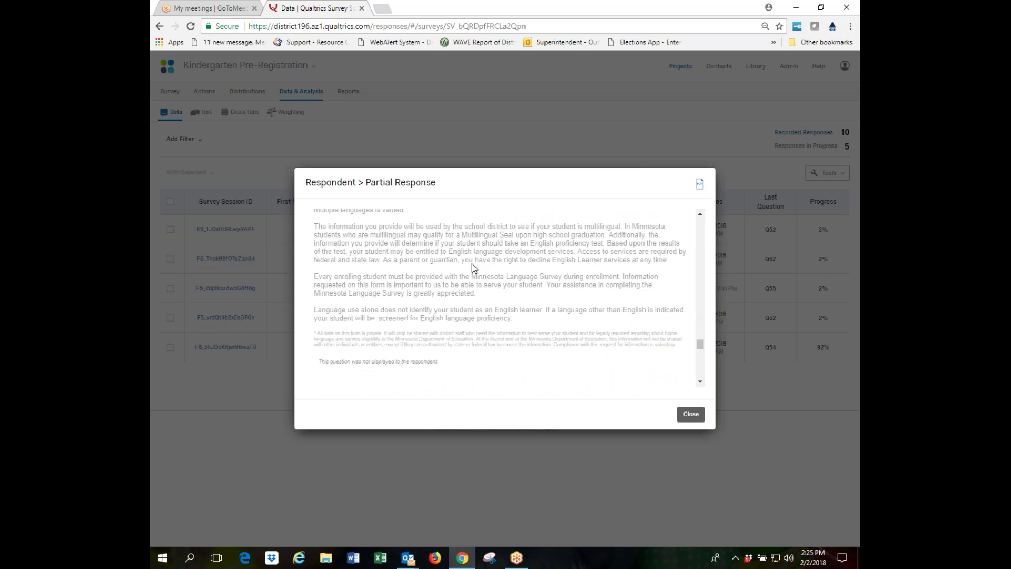
scroll(471, 264, "up", 20)
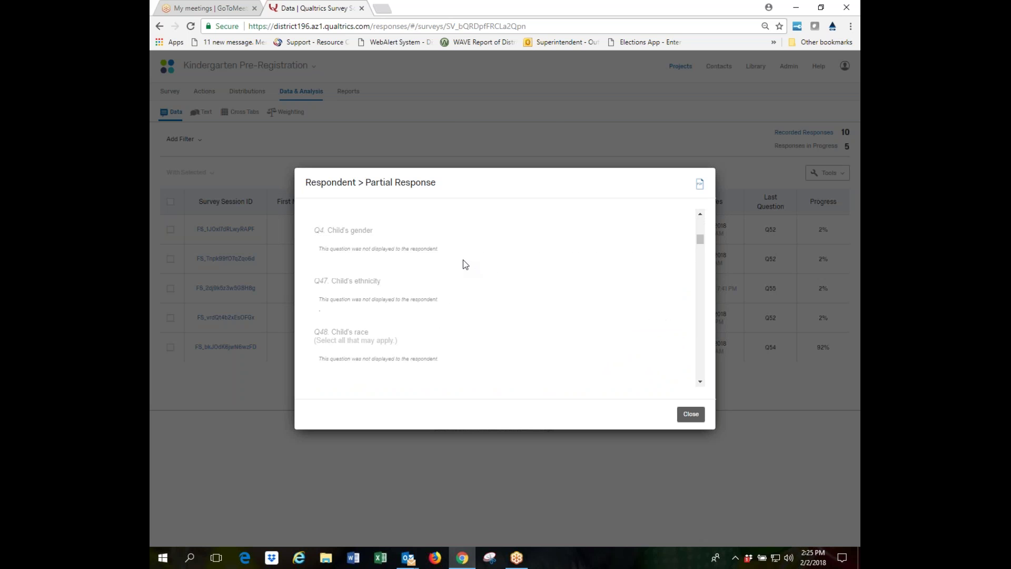
scroll(460, 257, "down", 3)
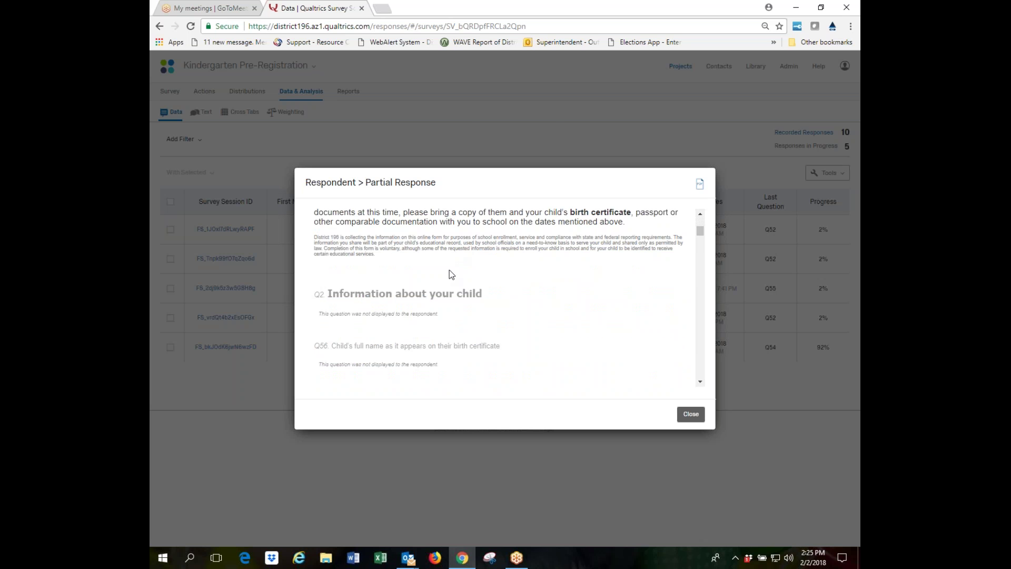
scroll(426, 249, "up", 3)
scroll(494, 224, "down", 5)
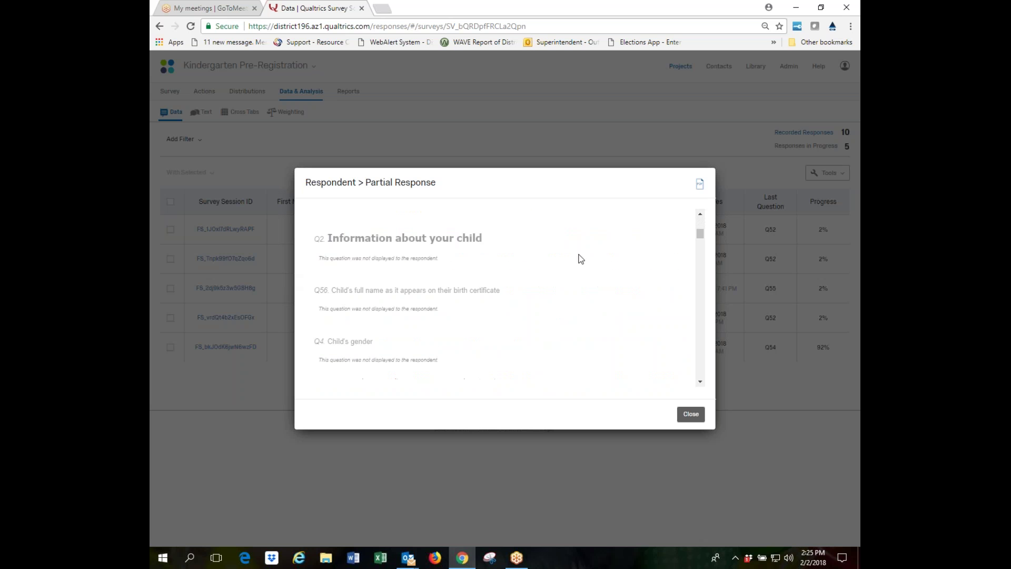
scroll(442, 248, "down", 10)
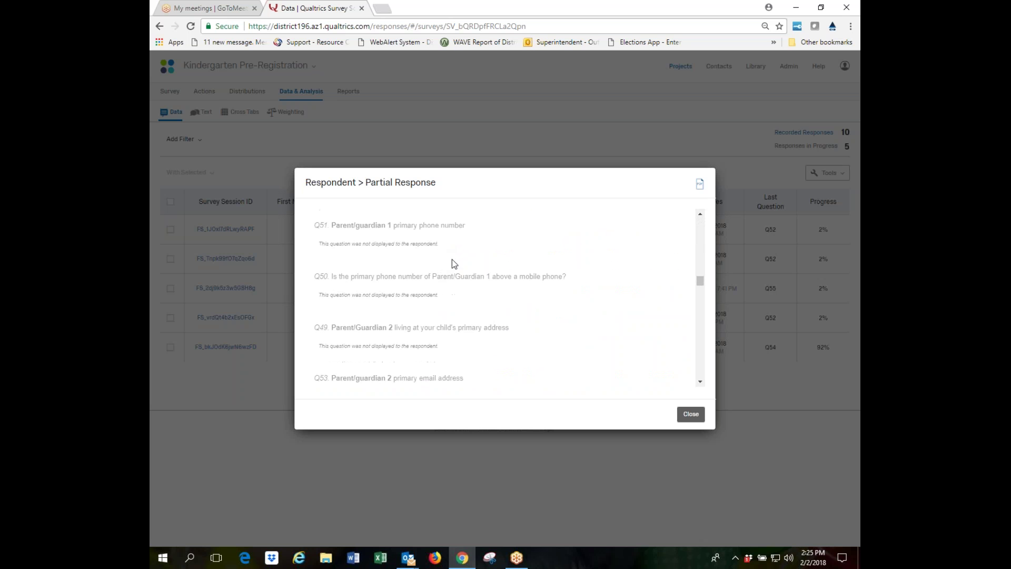
scroll(460, 248, "down", 5)
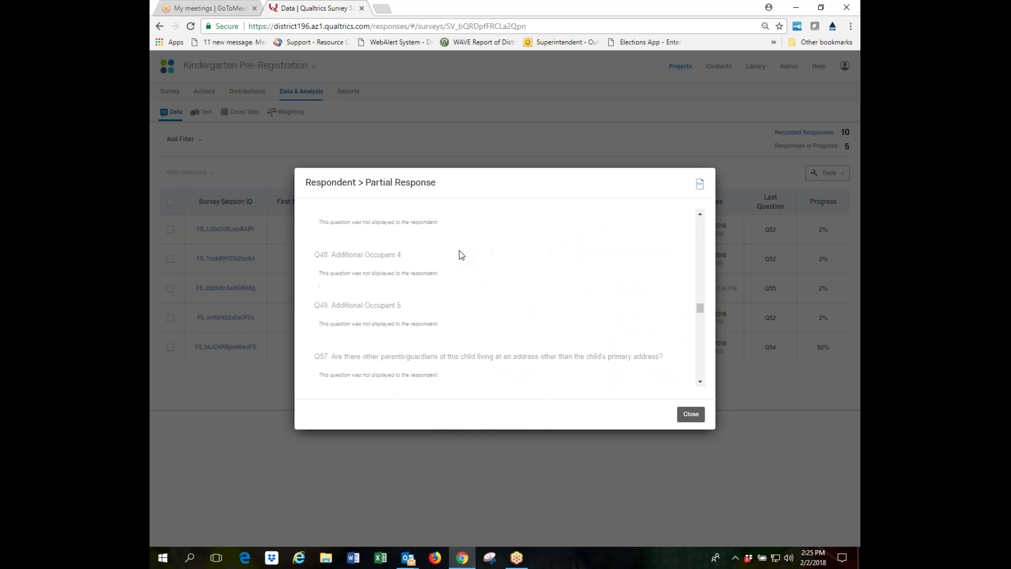
scroll(401, 295, "down", 2)
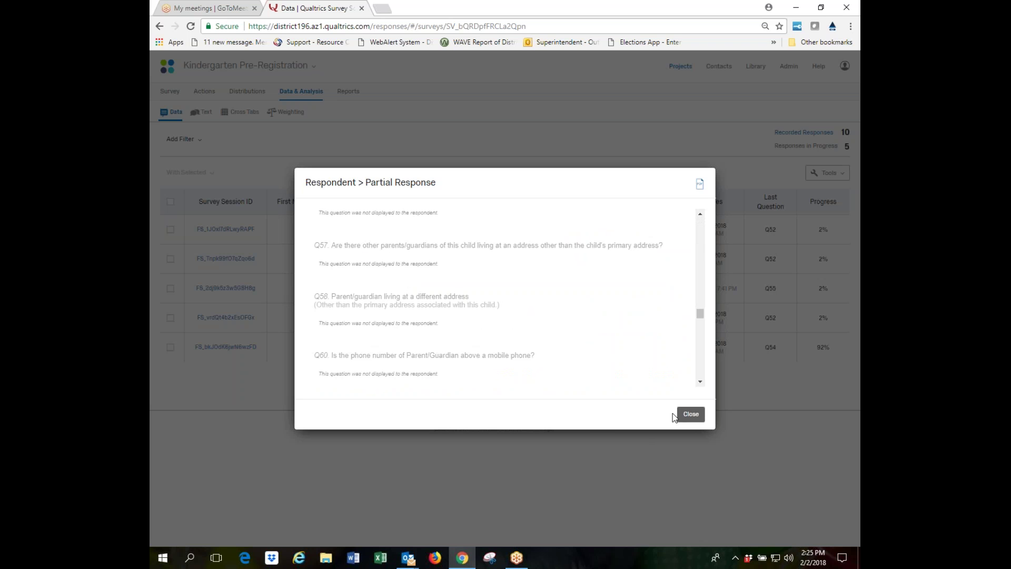
scroll(645, 337, "up", 10)
scroll(643, 331, "up", 3)
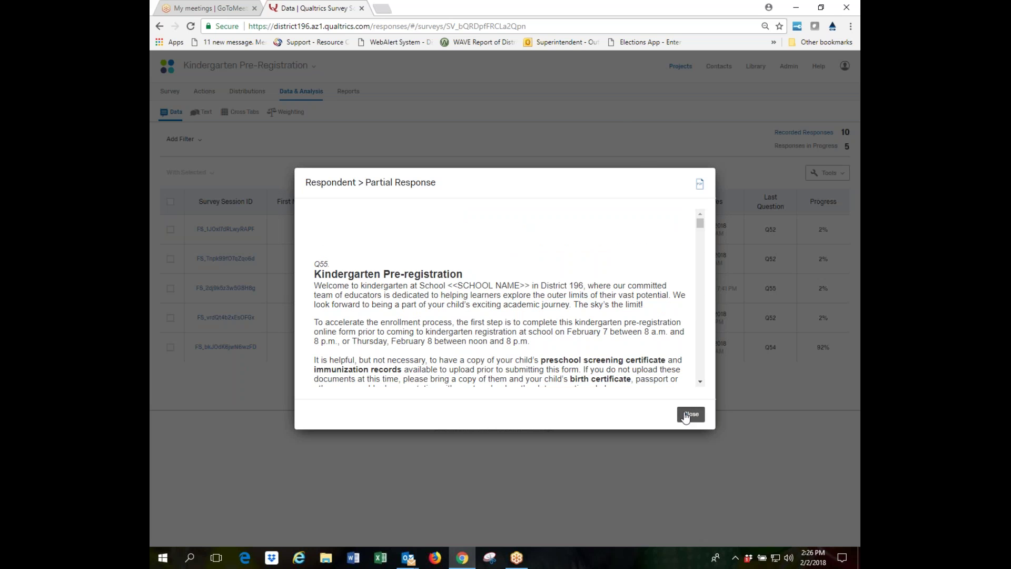
left_click(685, 415)
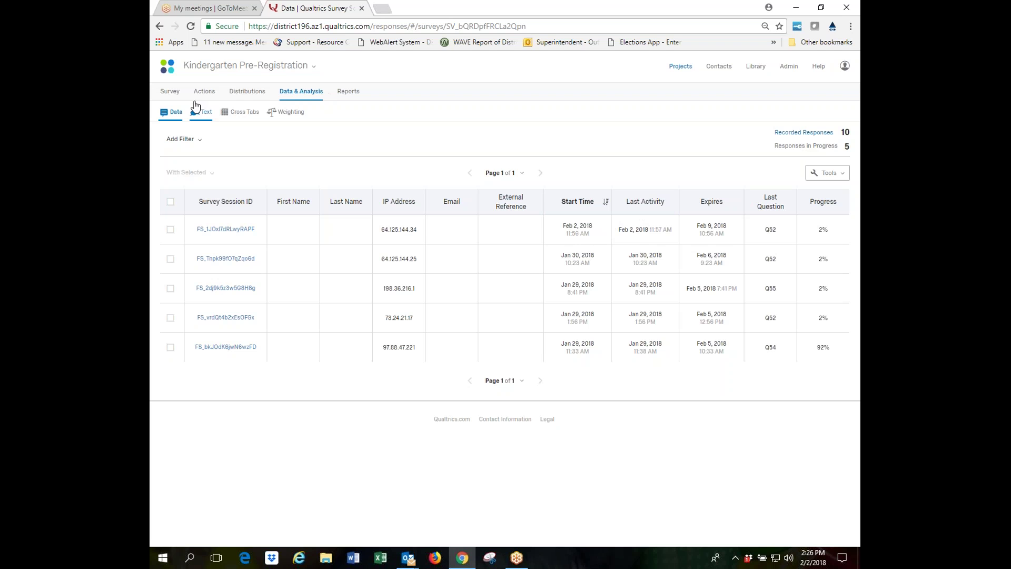
Open the survey's options and examine the Partial Completion choices for when the time limit starts, without changing them
left_click(175, 95)
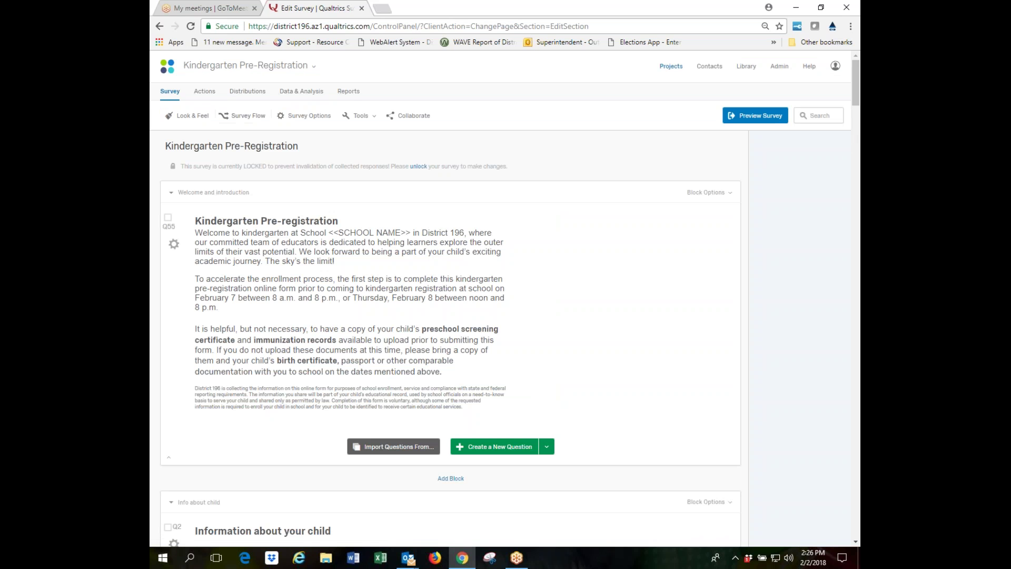
left_click(318, 121)
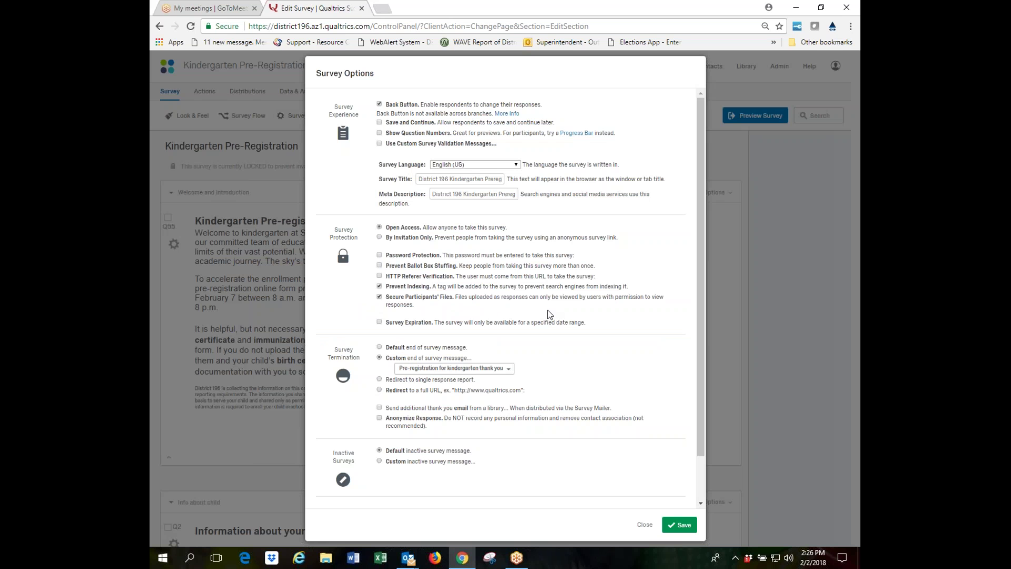
scroll(551, 313, "down", 1)
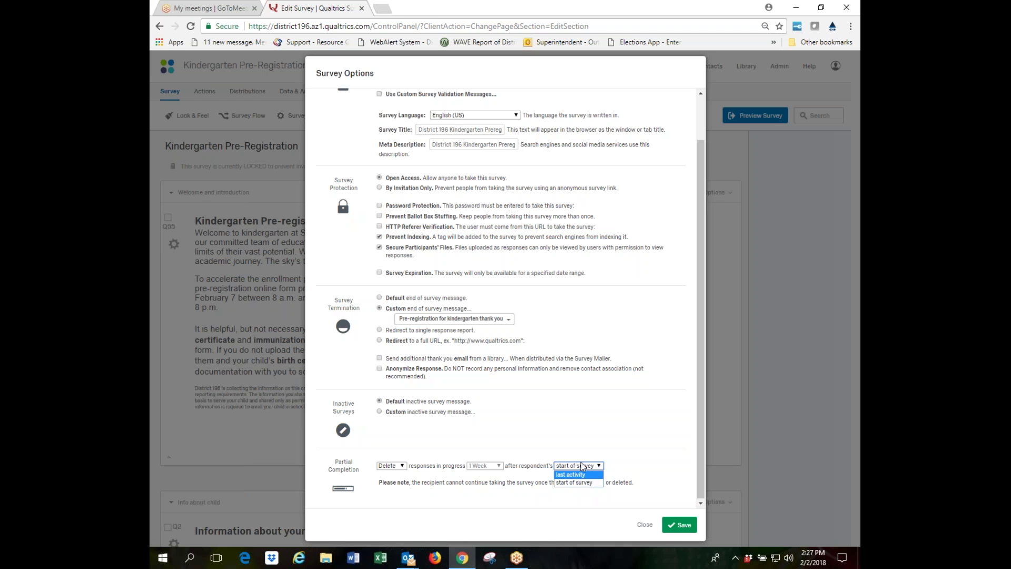
left_click(581, 454)
Try the Record option for responses in progress, look over its time limits, restore Delete, and close the survey options without saving
left_click(403, 467)
left_click(399, 475)
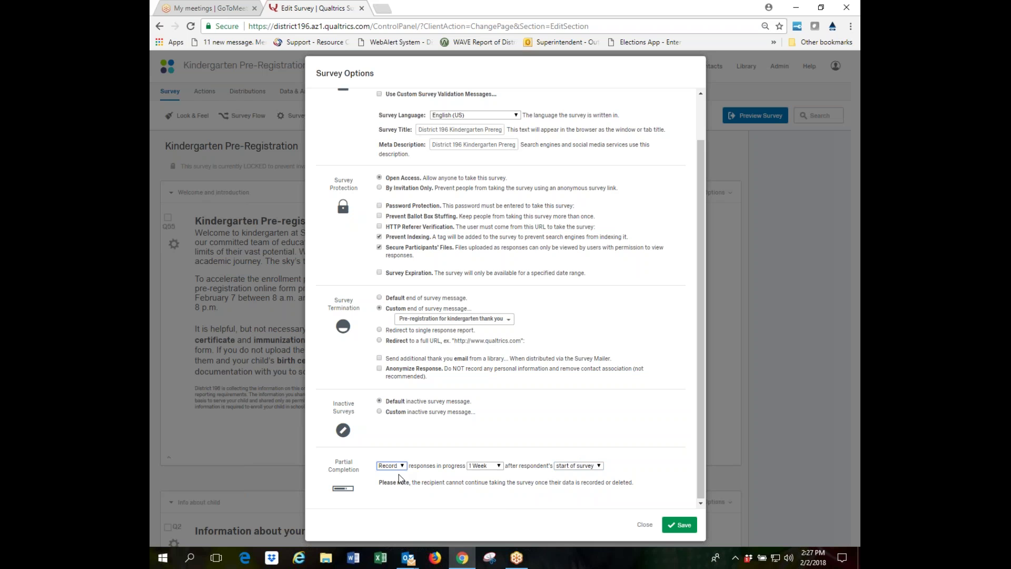
left_click(498, 466)
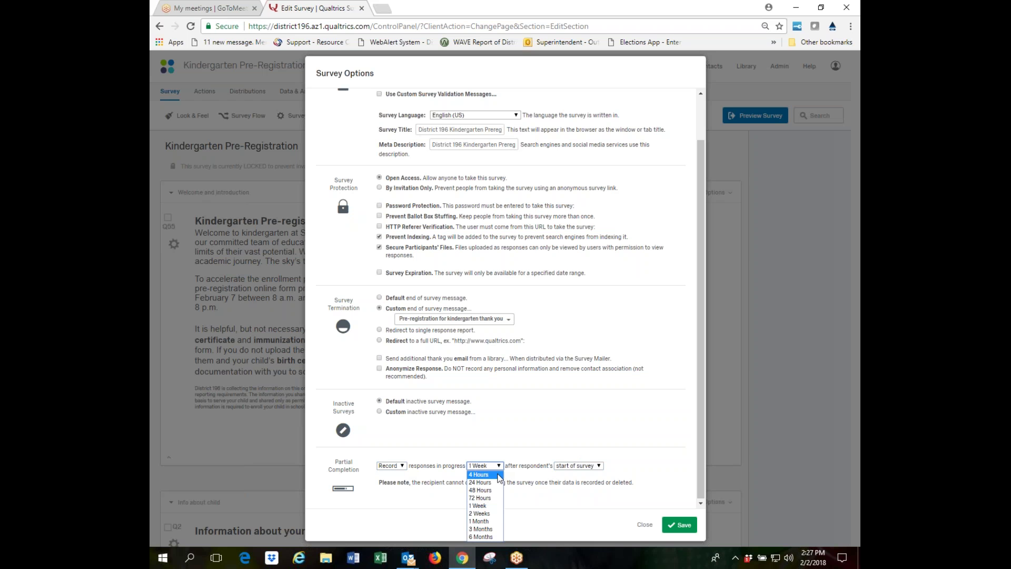
left_click(519, 493)
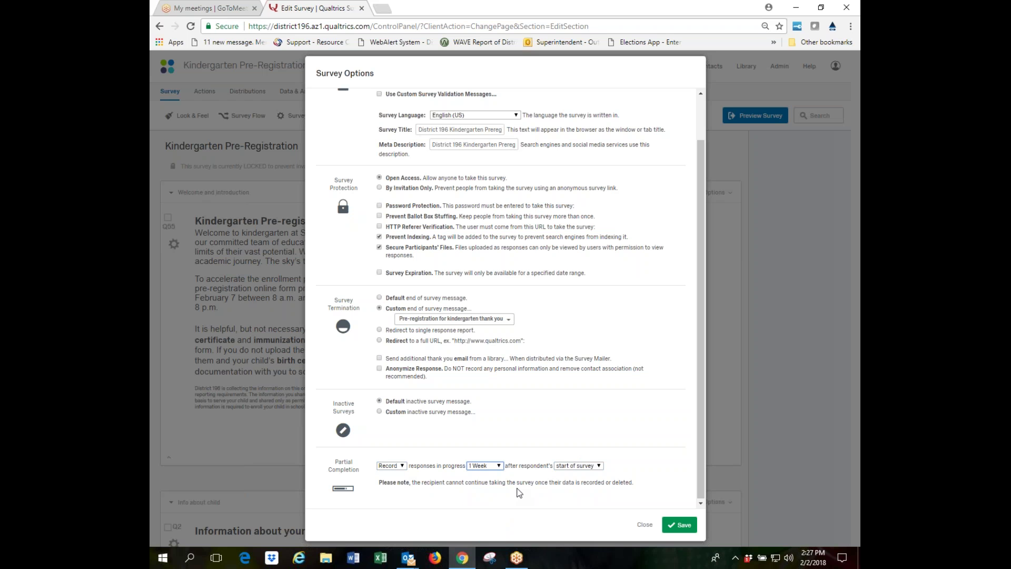
left_click(402, 466)
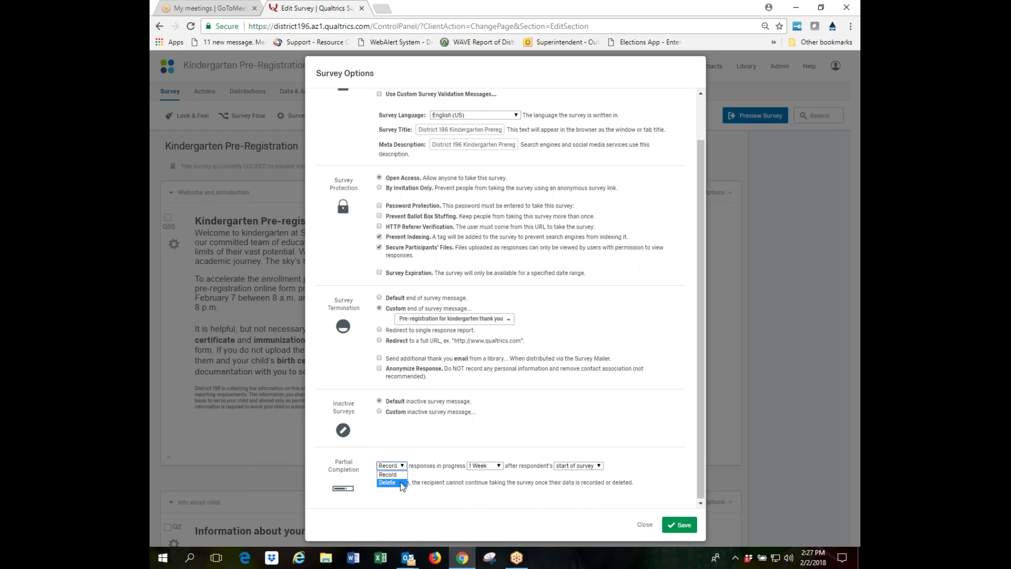
left_click(397, 485)
left_click(427, 463)
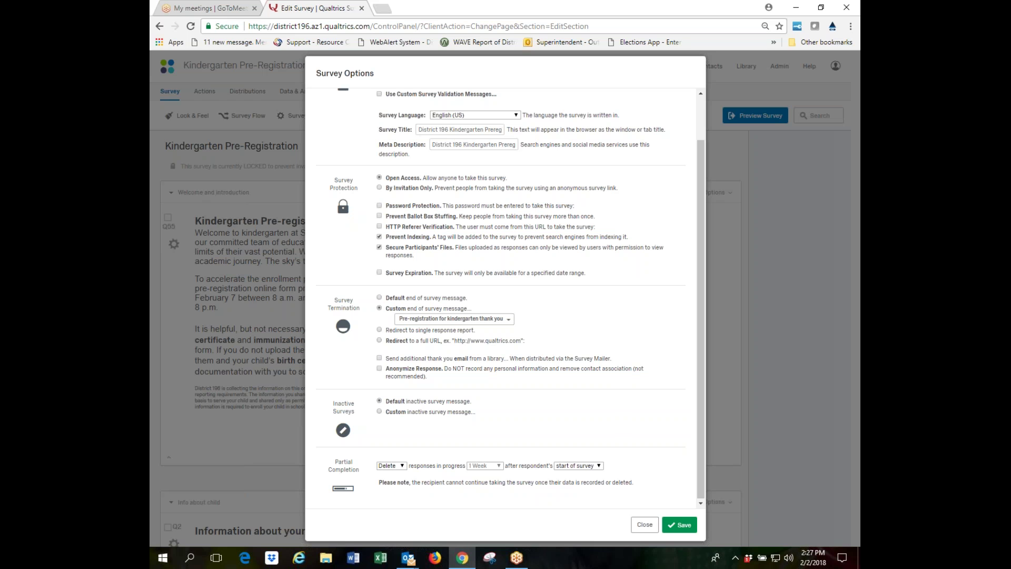
left_click(644, 524)
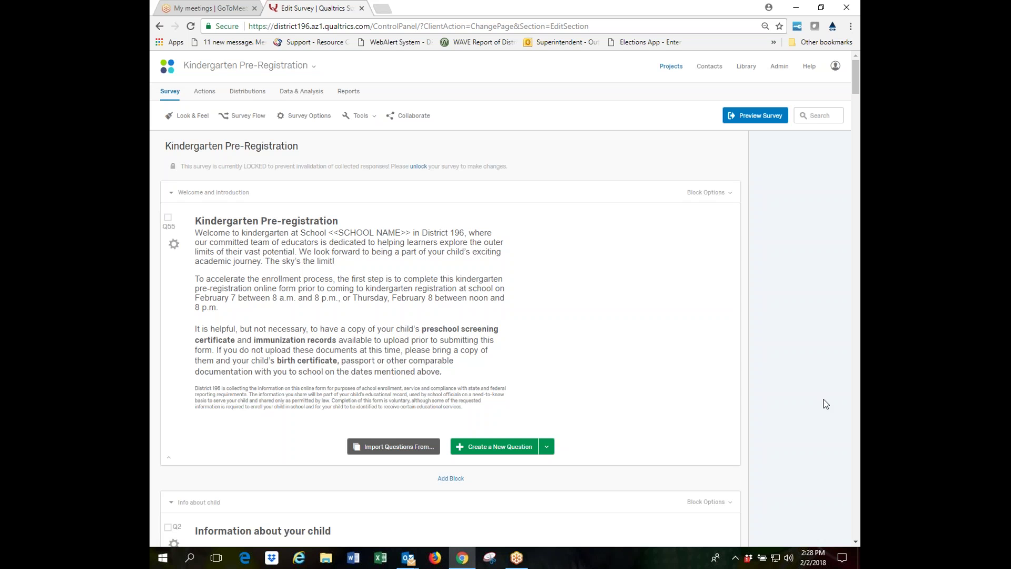
left_click(847, 385)
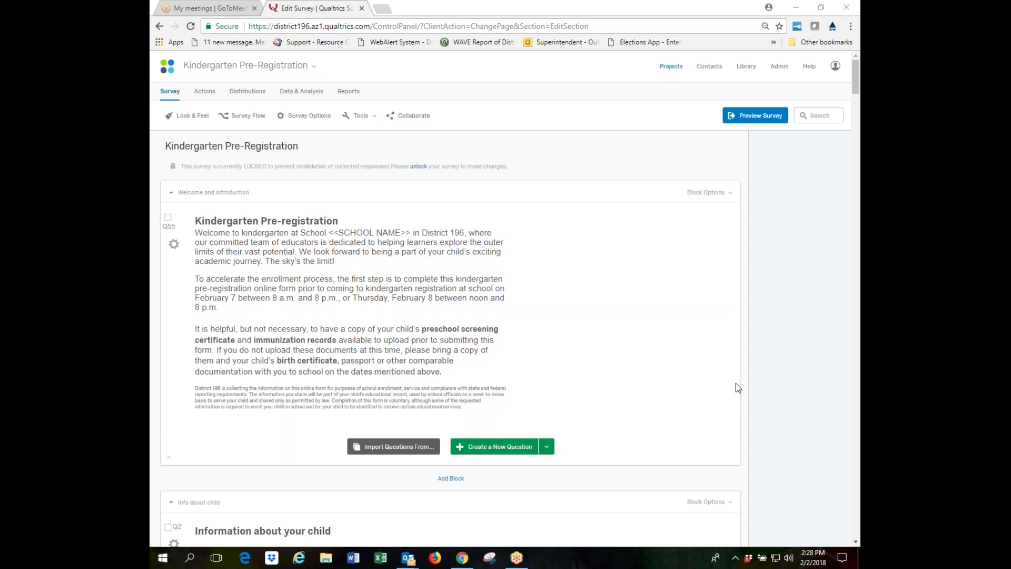
scroll(564, 317, "down", 1)
scroll(565, 317, "down", 4)
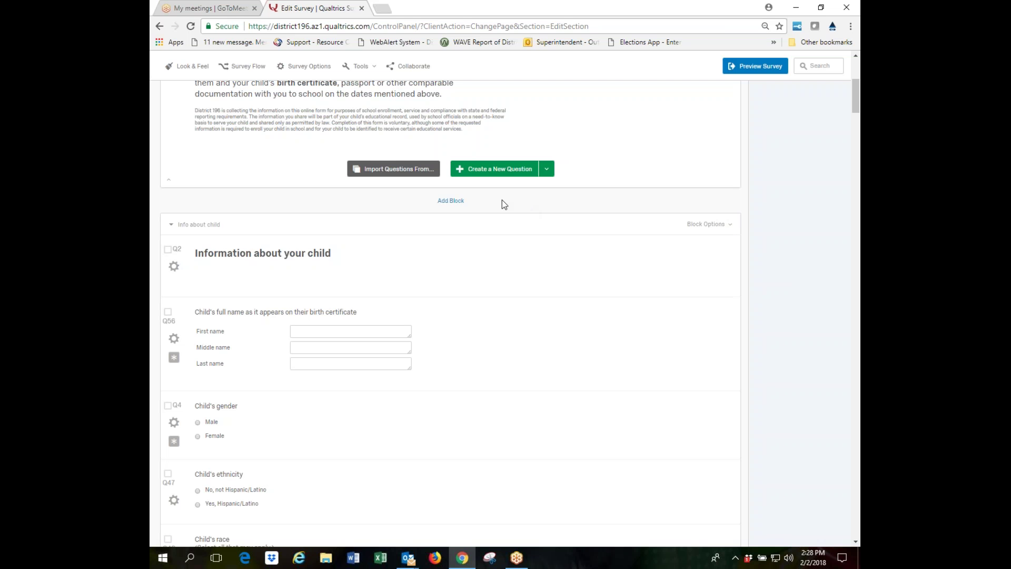
scroll(501, 198, "down", 1)
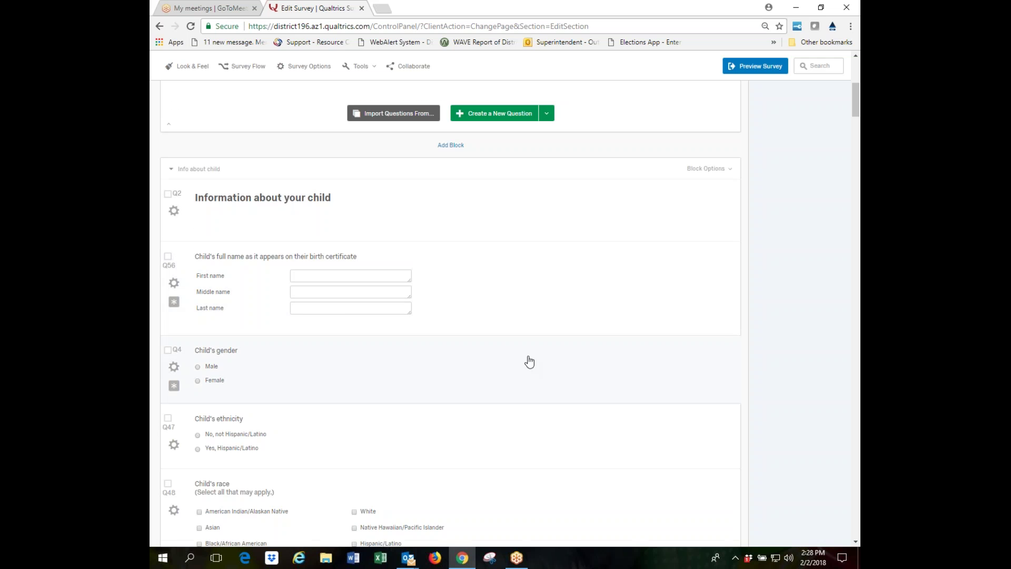
scroll(601, 211, "up", 6)
Switch to the KReg-RES project in the Kindergarten Registration folder and display its recorded response data
left_click(295, 94)
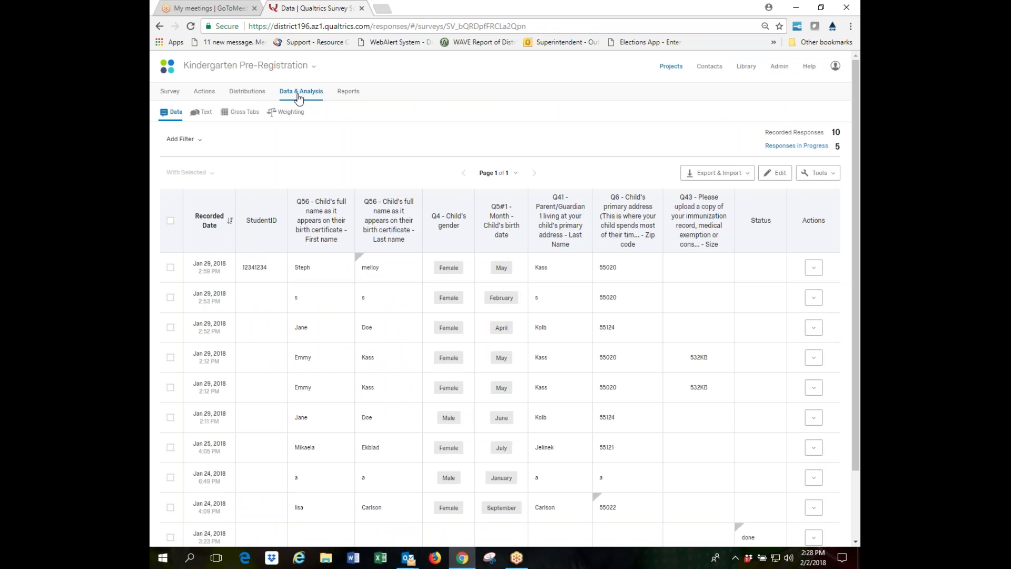
left_click(672, 68)
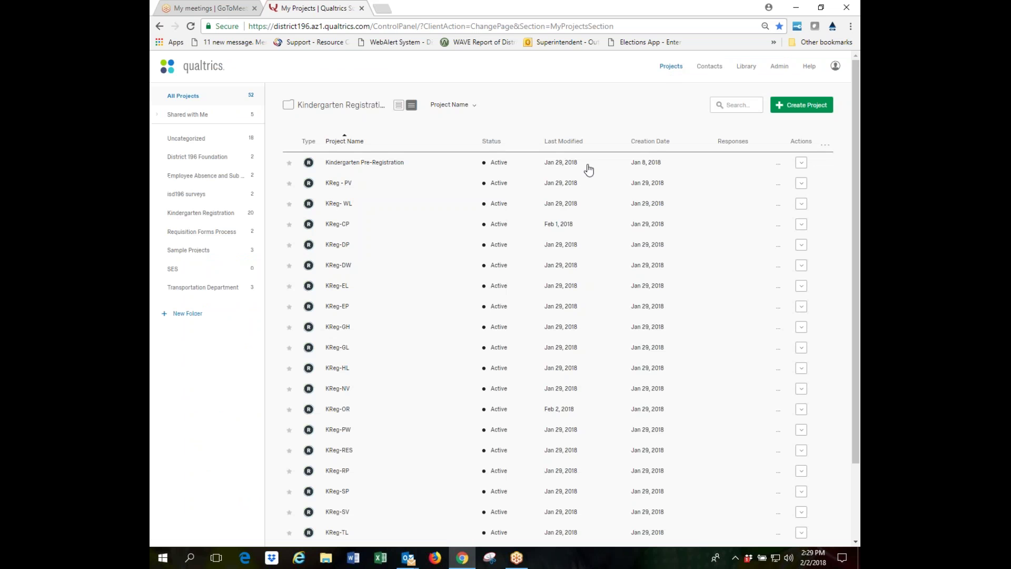
scroll(637, 369, "down", 2)
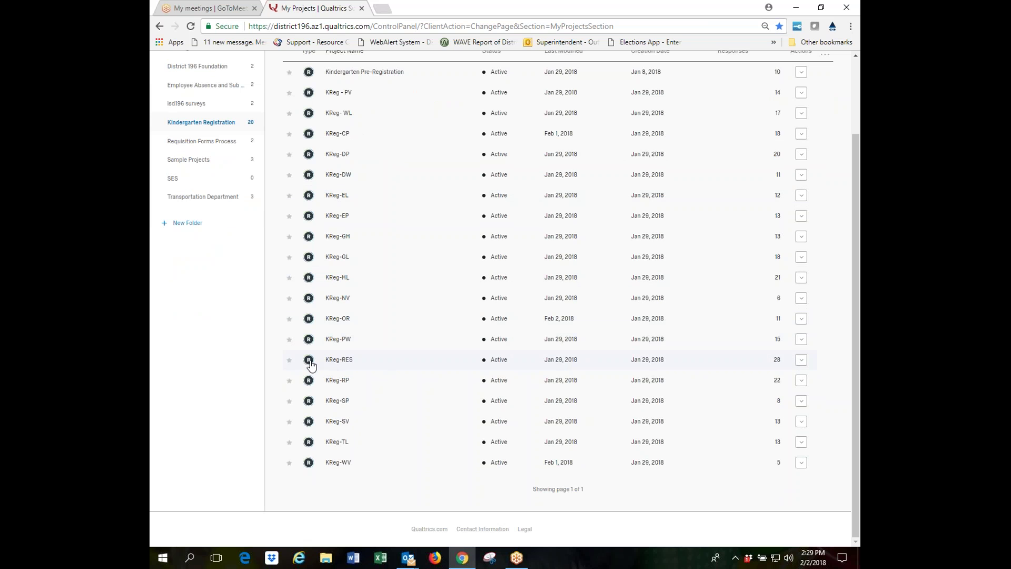
left_click(333, 364)
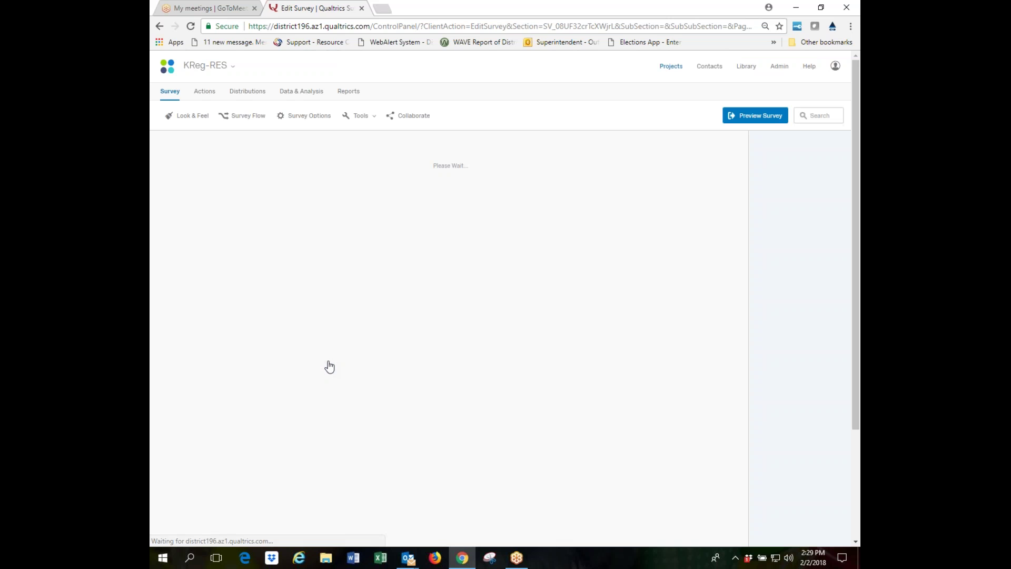
left_click(304, 91)
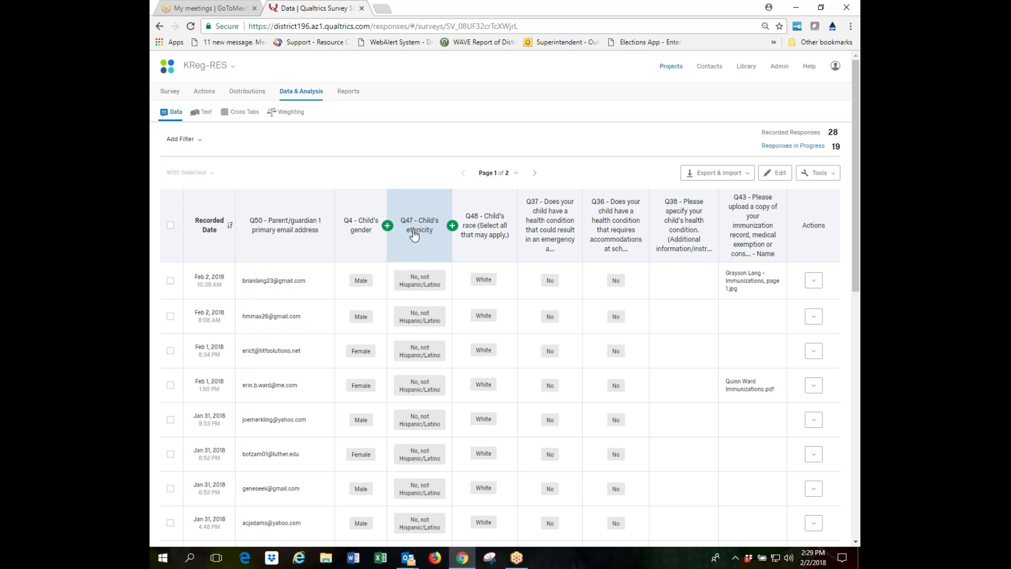
Hide the child's ethnicity, child's race, and Parent/guardian 1 primary email address columns from the response table
left_click(833, 175)
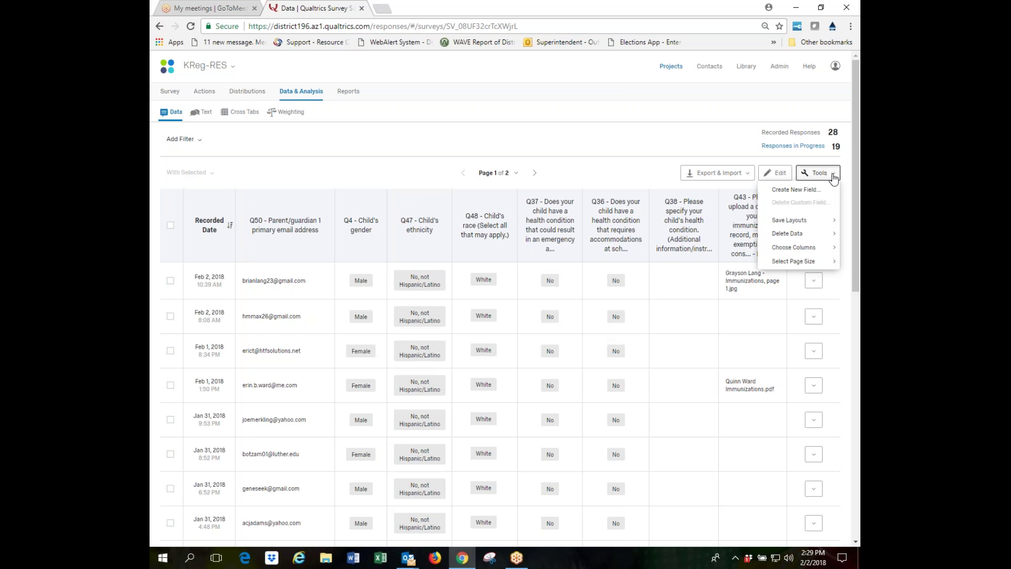
mouse_move(814, 249)
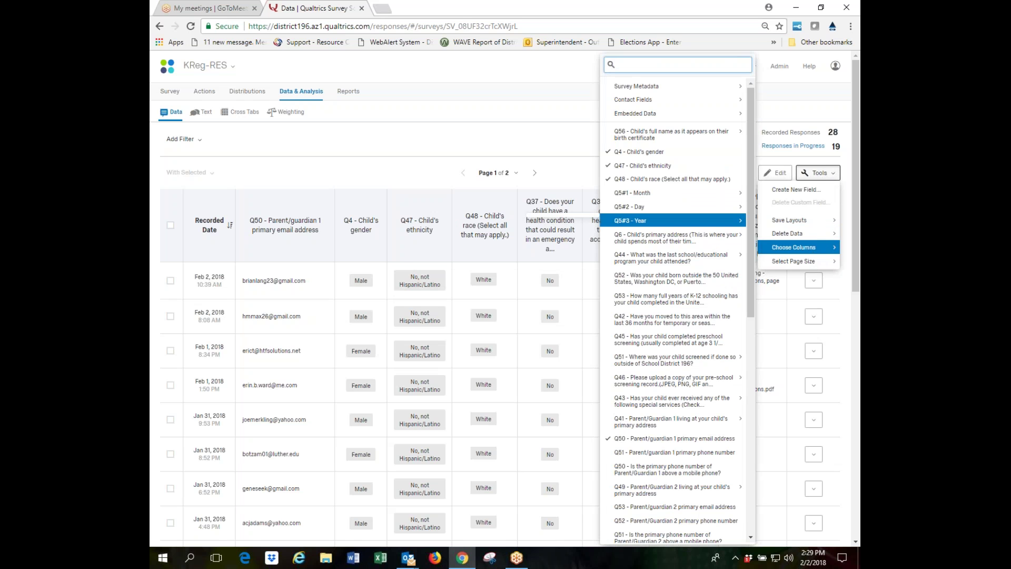
left_click(652, 166)
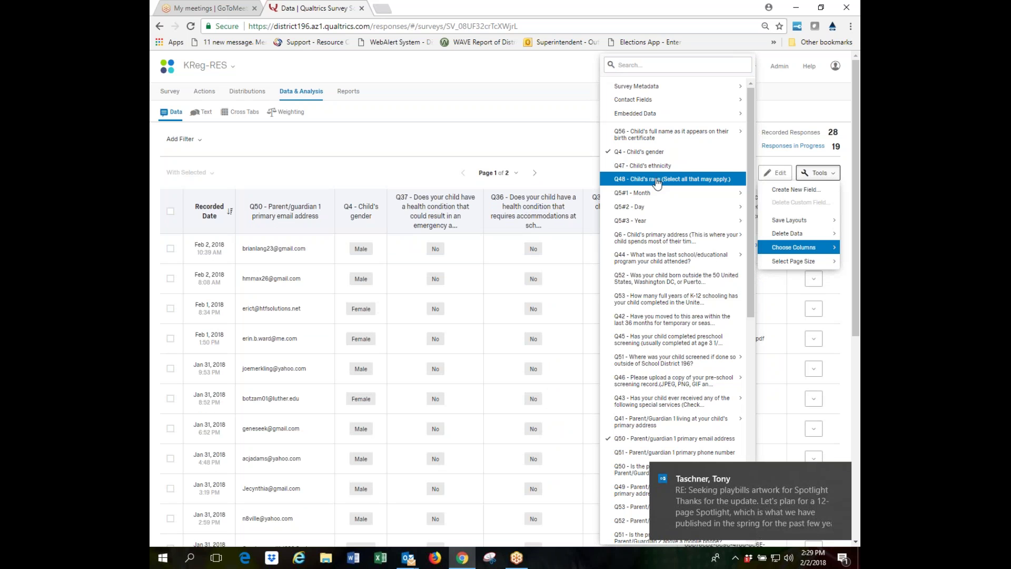
left_click(633, 441)
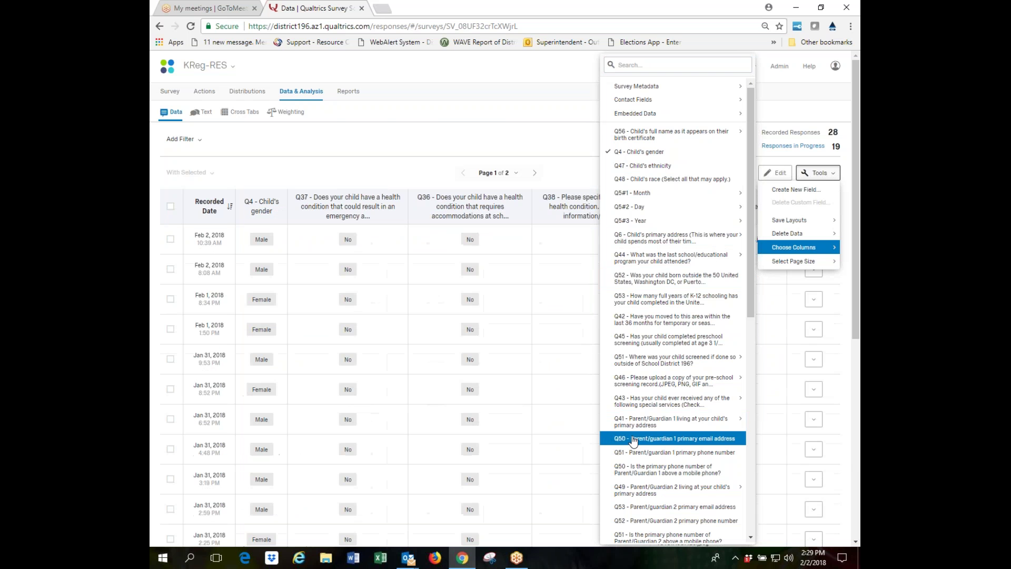
mouse_move(663, 199)
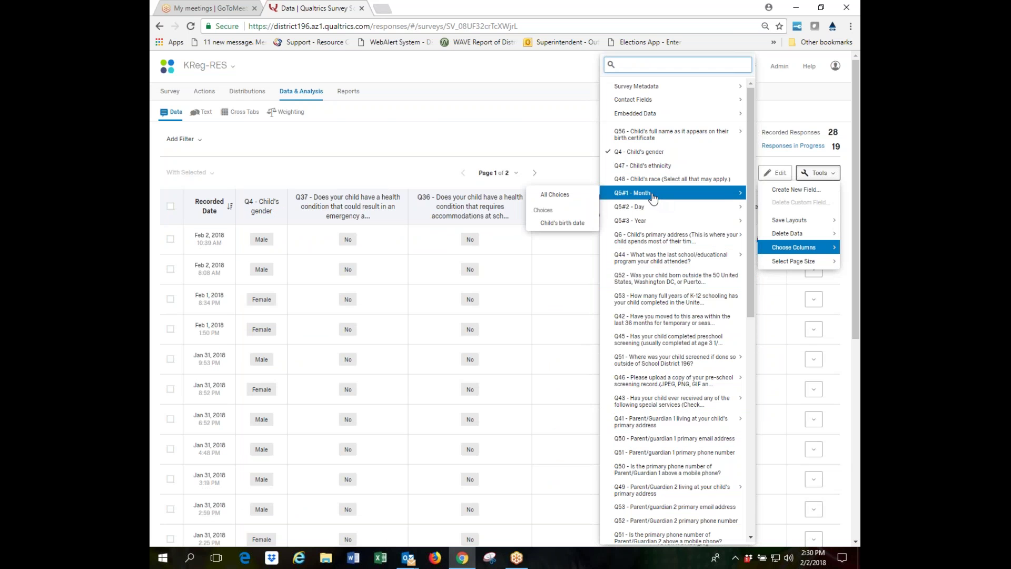
mouse_move(652, 140)
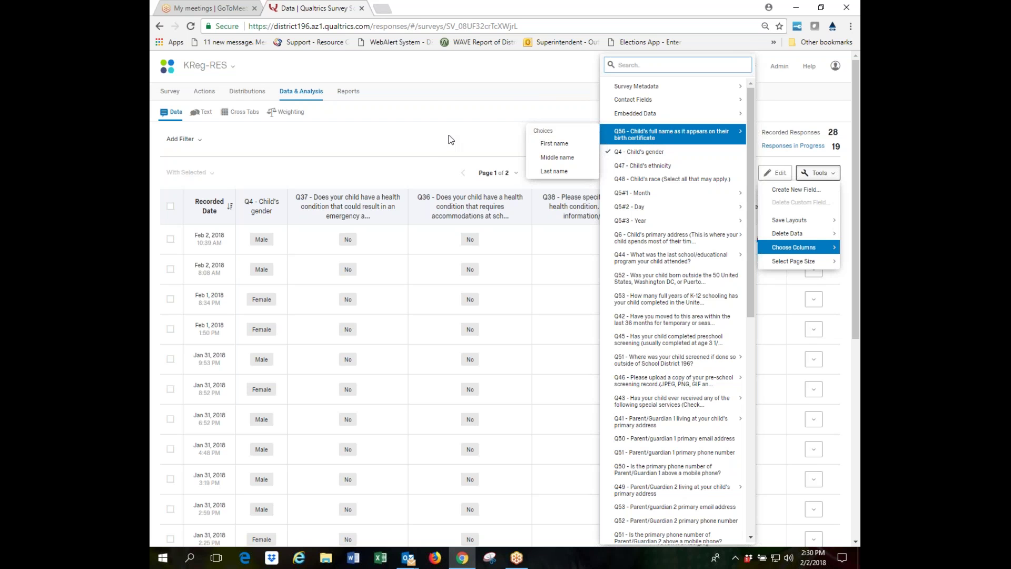
left_click(471, 115)
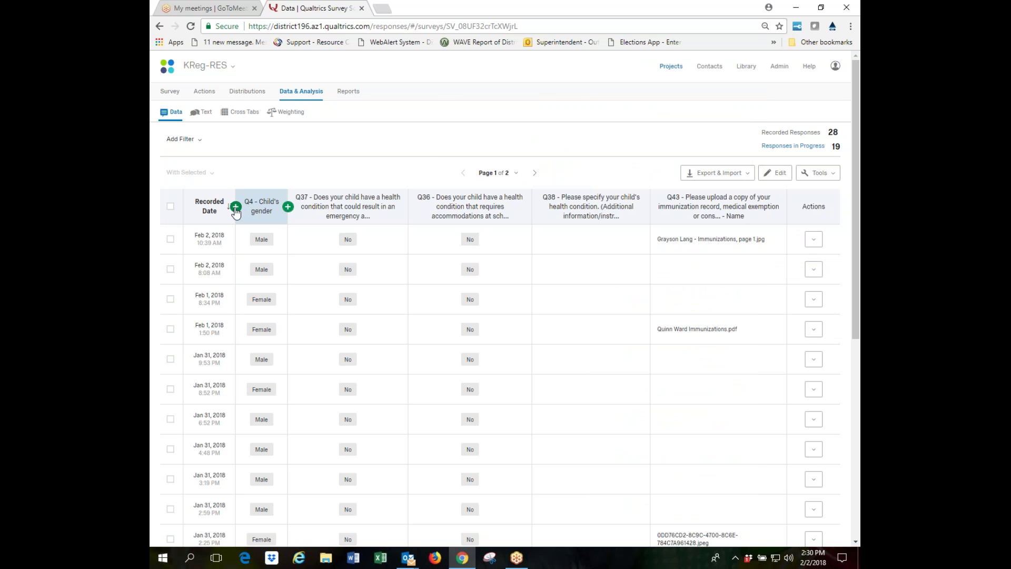
Add the Q56 child's Last name and First name columns between Recorded Date and Child's gender
left_click(235, 207)
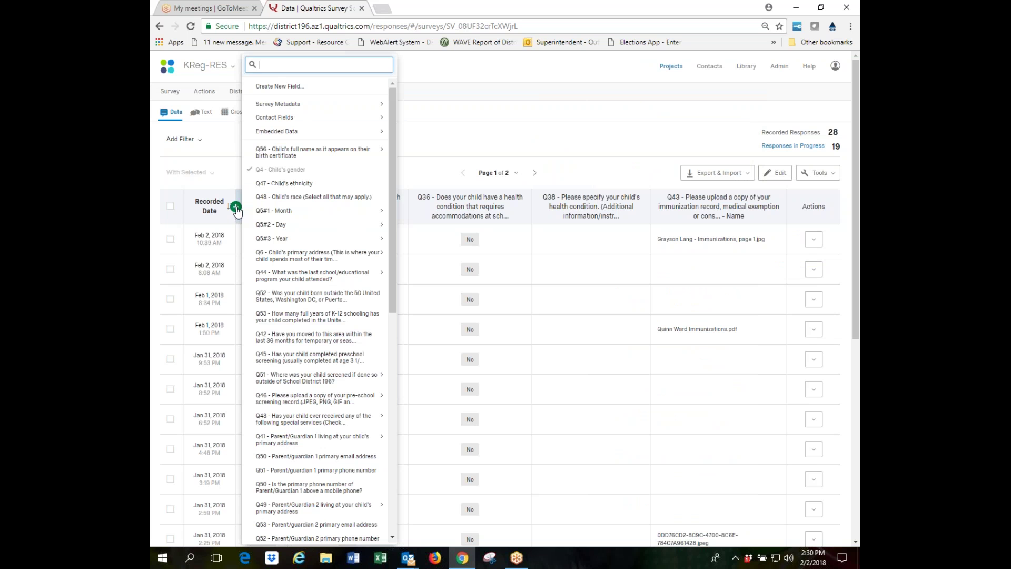
mouse_move(289, 152)
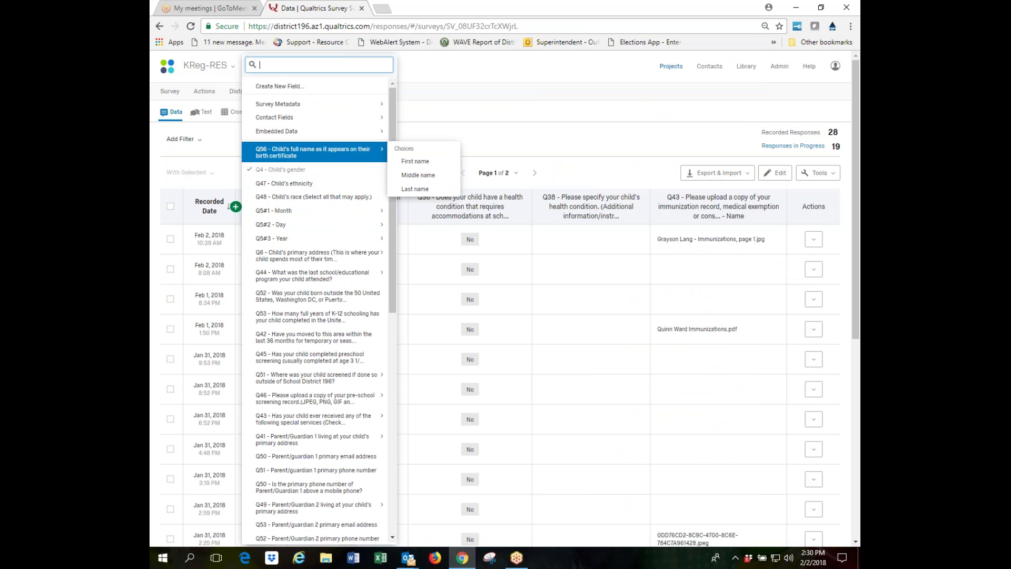
left_click(415, 189)
left_click(327, 211)
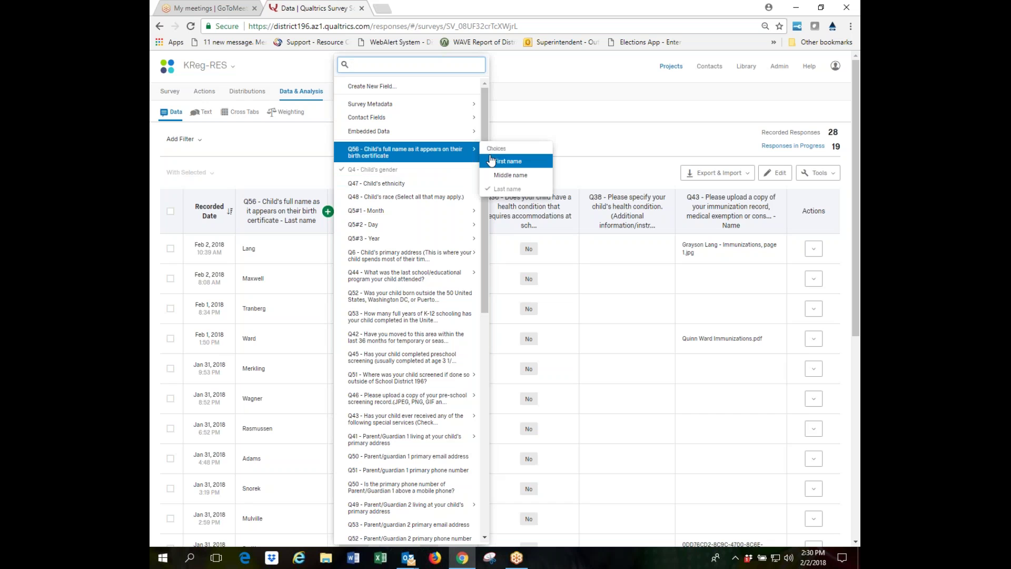
left_click(500, 166)
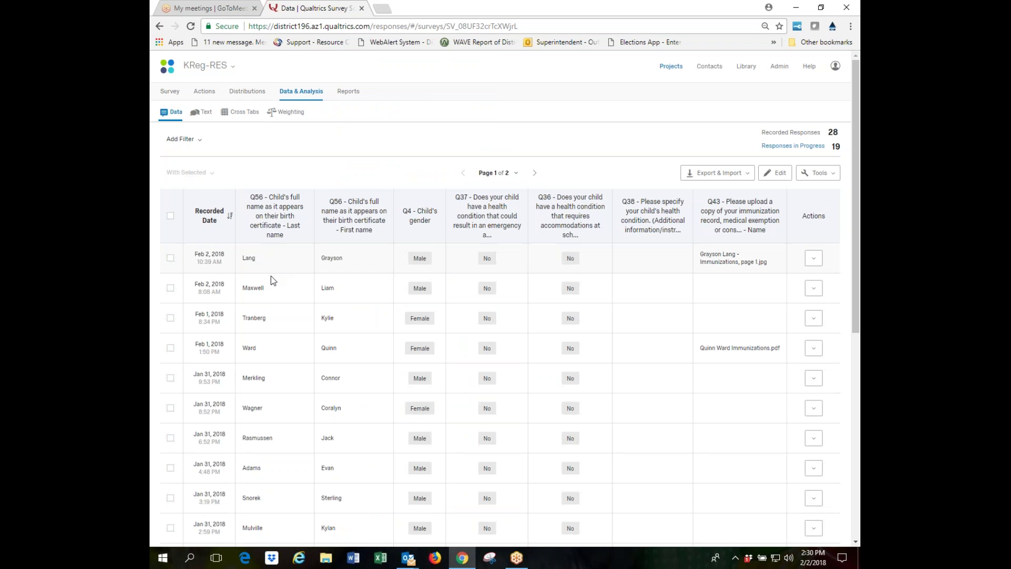
Sort the responses A-Z by the child's last name and look through the sorted list
left_click(282, 224)
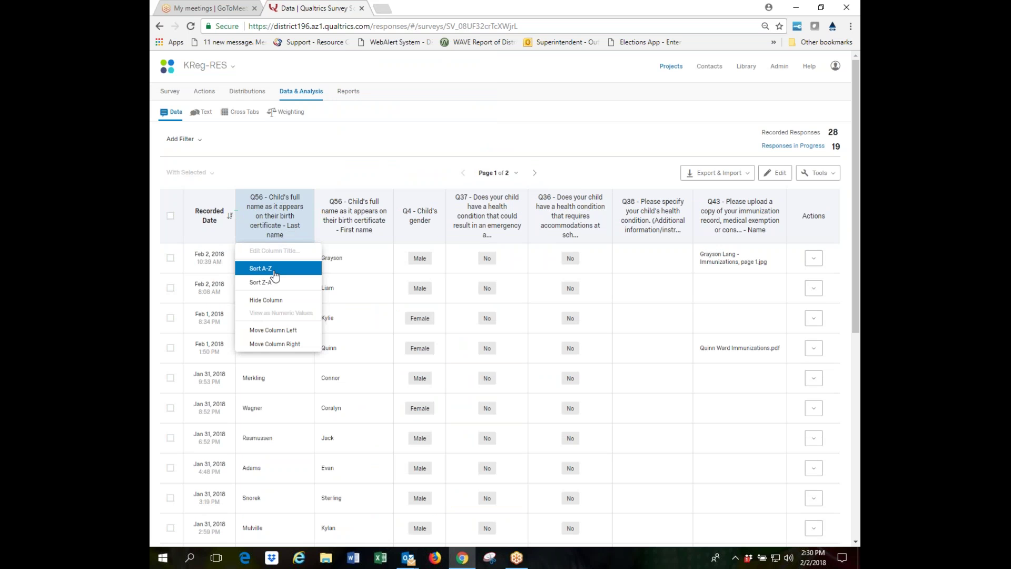
left_click(258, 268)
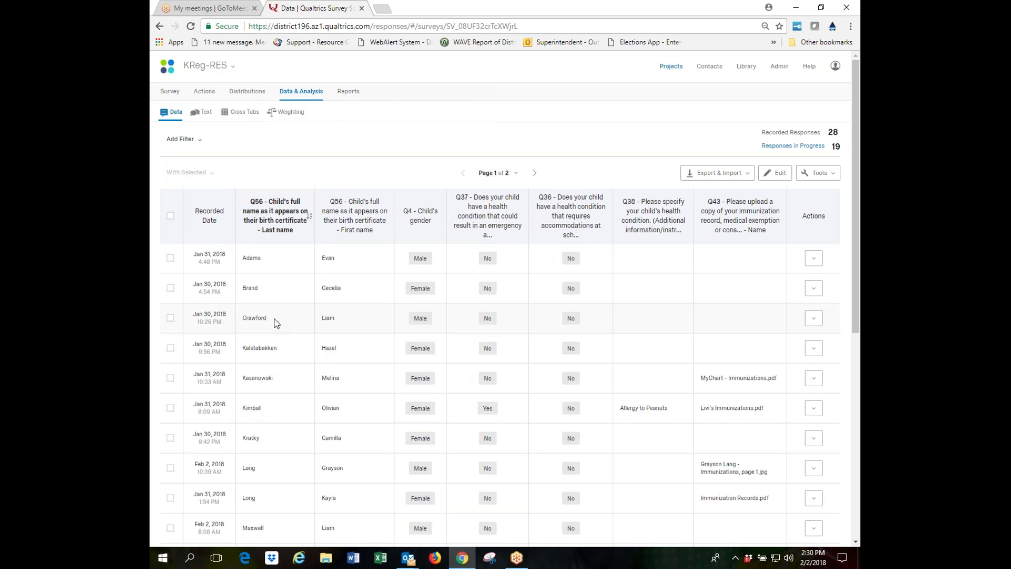
scroll(280, 380, "down", 5)
scroll(280, 368, "down", 3)
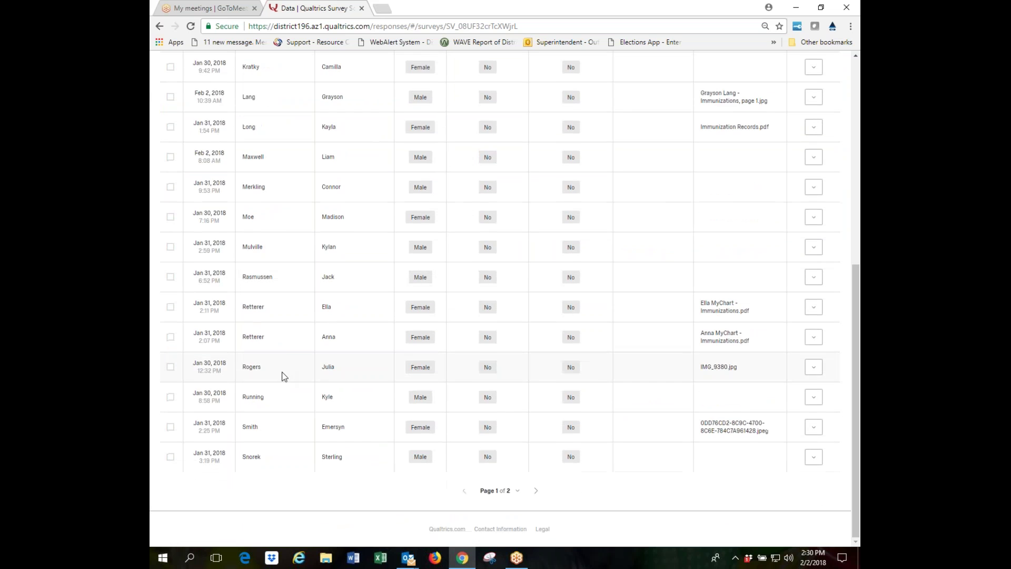
scroll(282, 371, "up", 10)
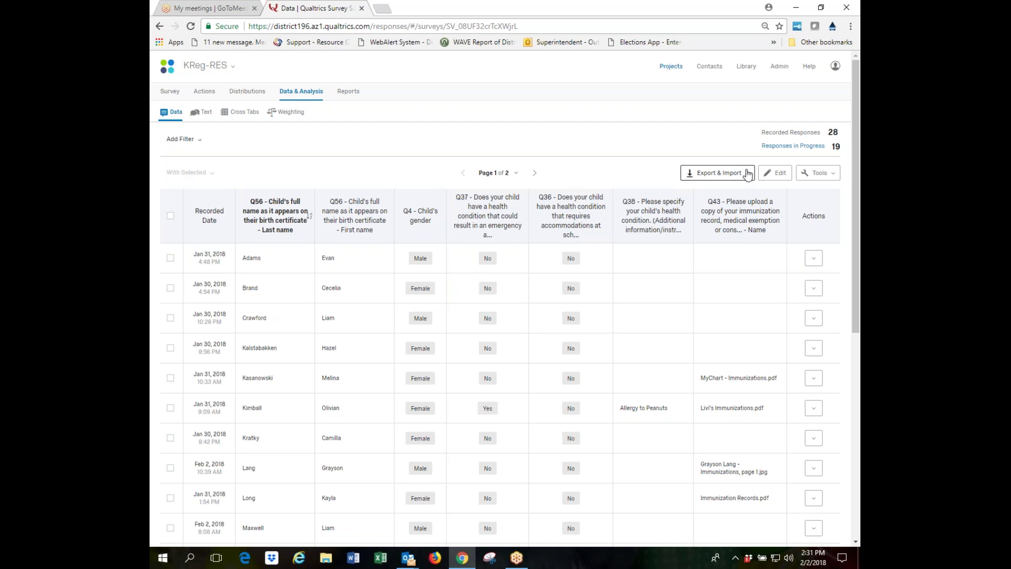
Open the CSV data export options, examine the Download all fields choice, and close them without downloading
left_click(748, 176)
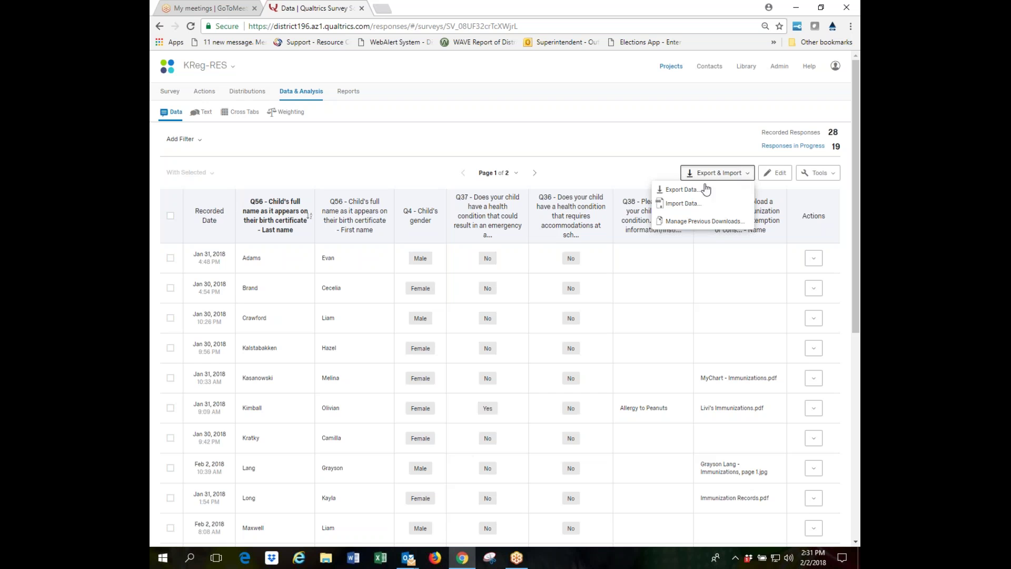
left_click(697, 191)
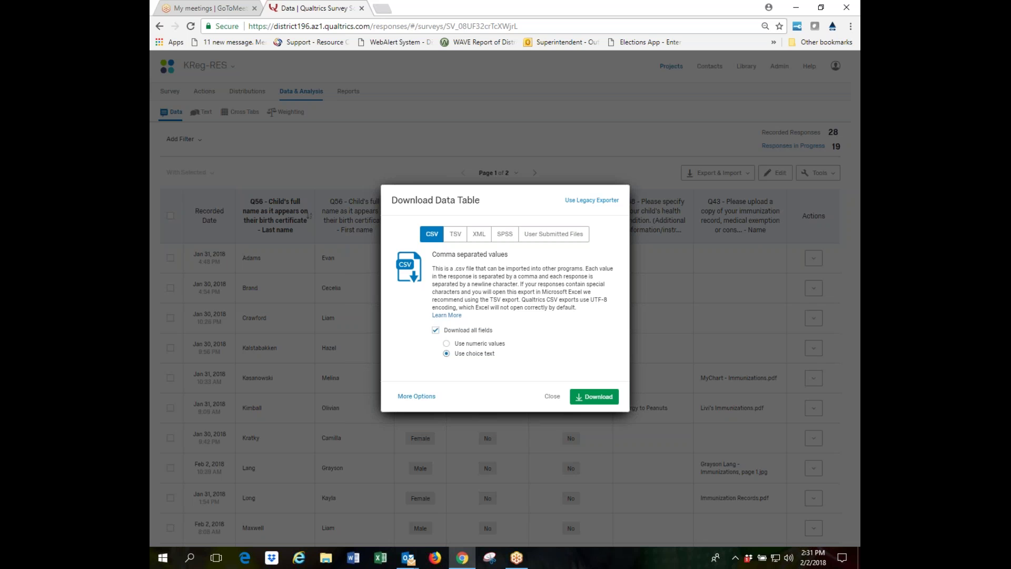
left_click(436, 331)
left_click(435, 331)
left_click(552, 399)
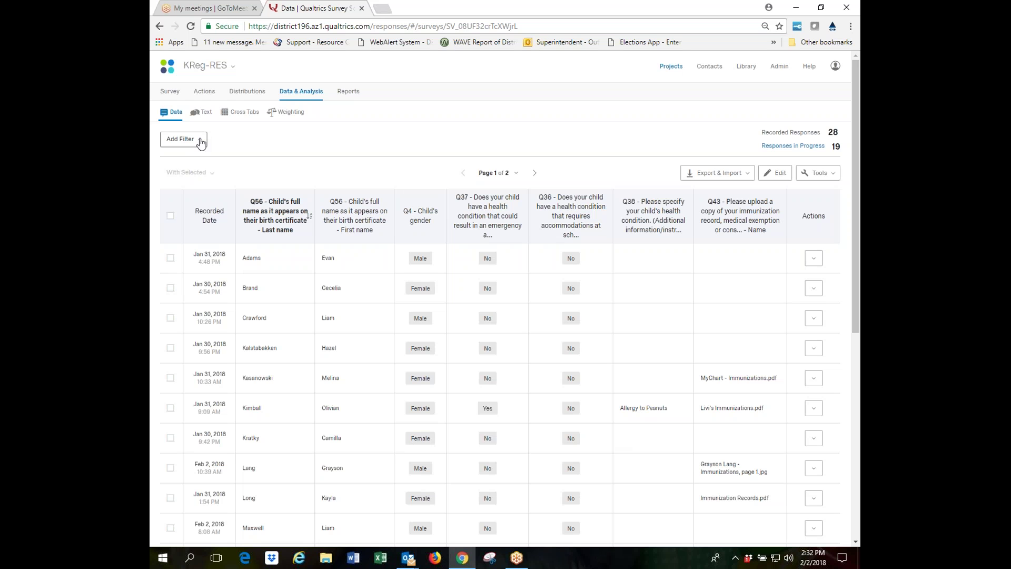
Filter the responses to those where Q4 - Child's gender is Female and look through the filtered list
left_click(200, 141)
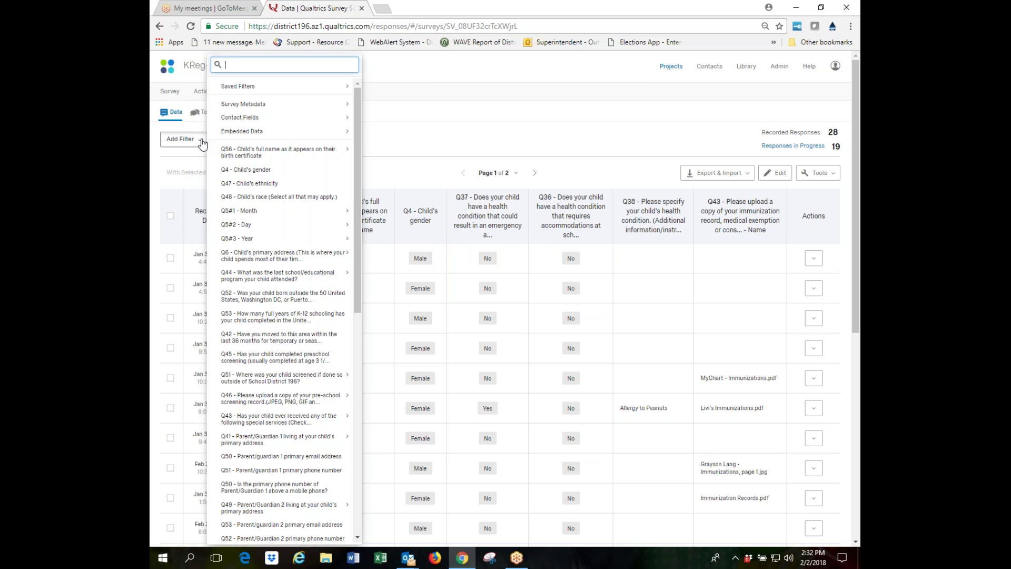
left_click(258, 171)
left_click(337, 144)
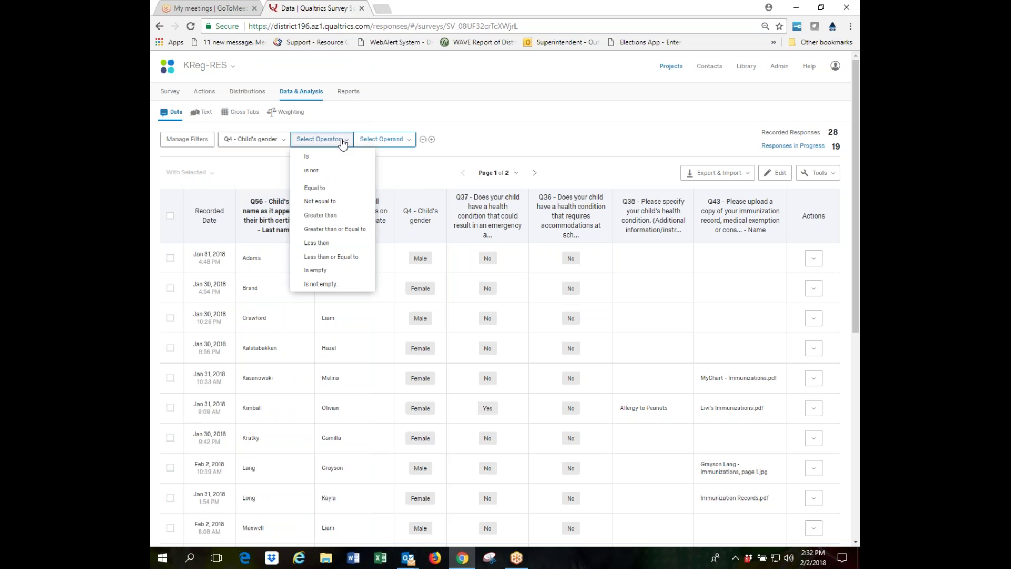
left_click(317, 157)
left_click(343, 139)
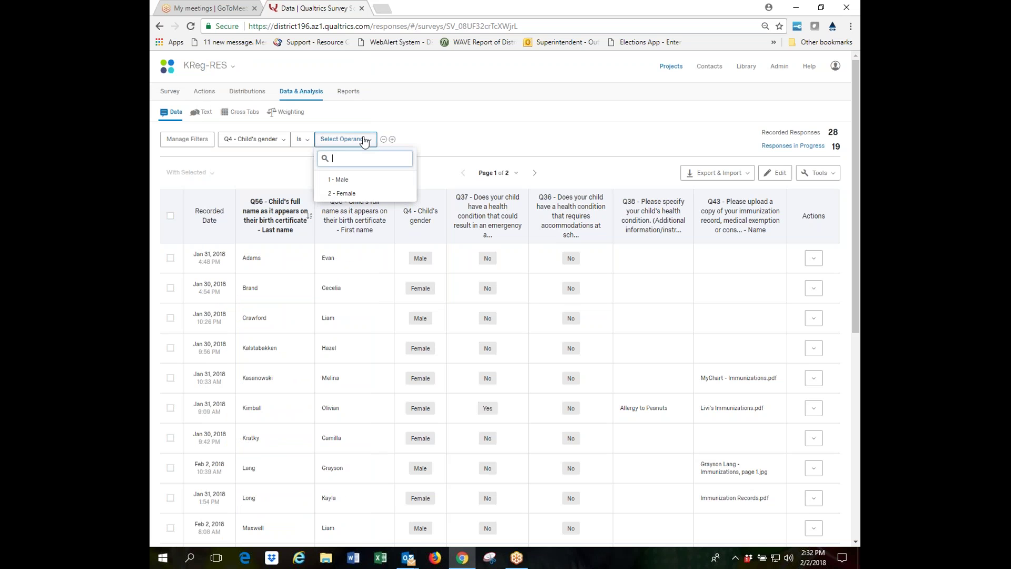
left_click(342, 193)
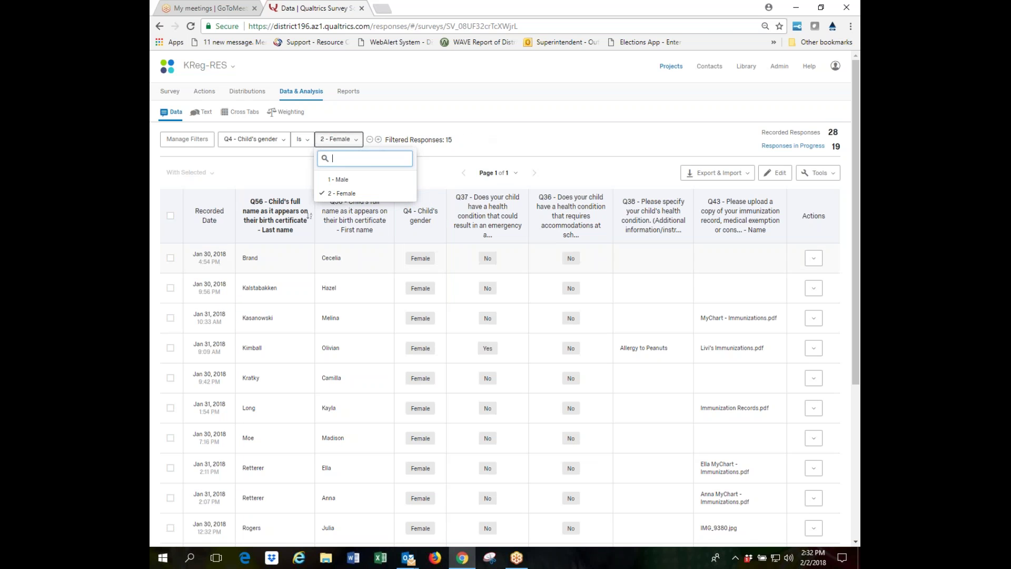
scroll(652, 357, "down", 4)
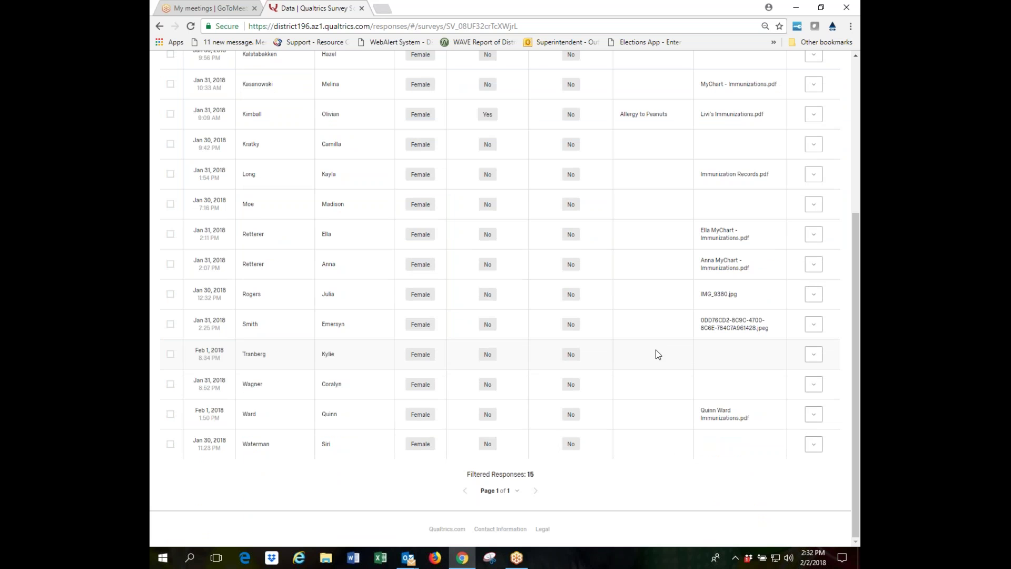
scroll(652, 352, "up", 4)
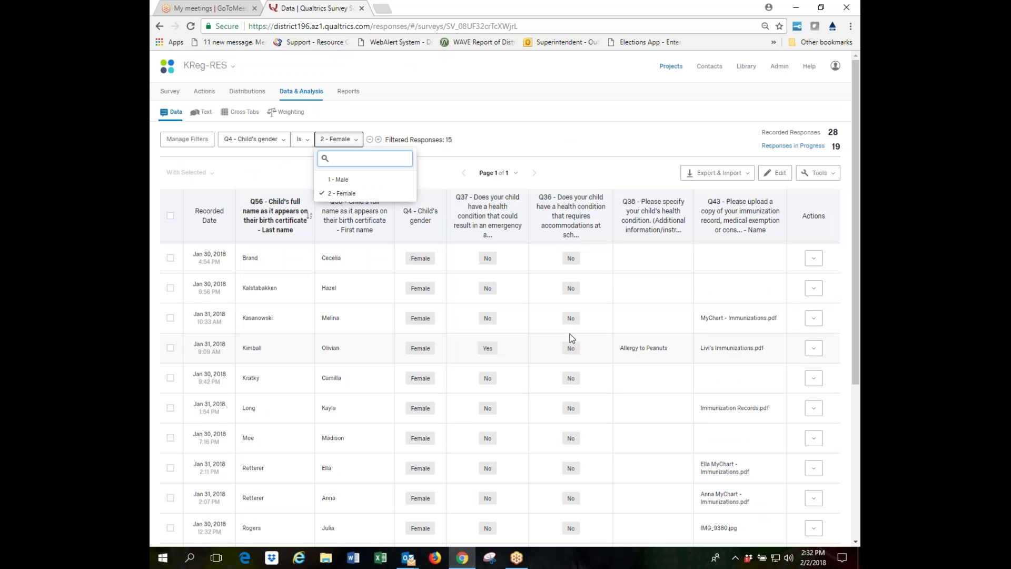
left_click(318, 124)
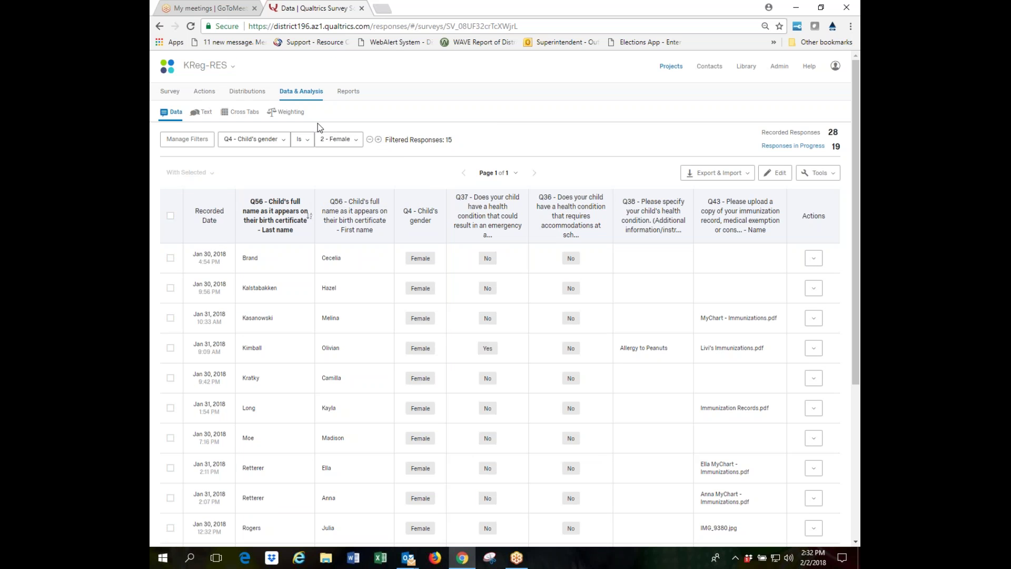
Review the CSV export options for the filtered responses, including Download all fields, and close them without downloading
left_click(719, 175)
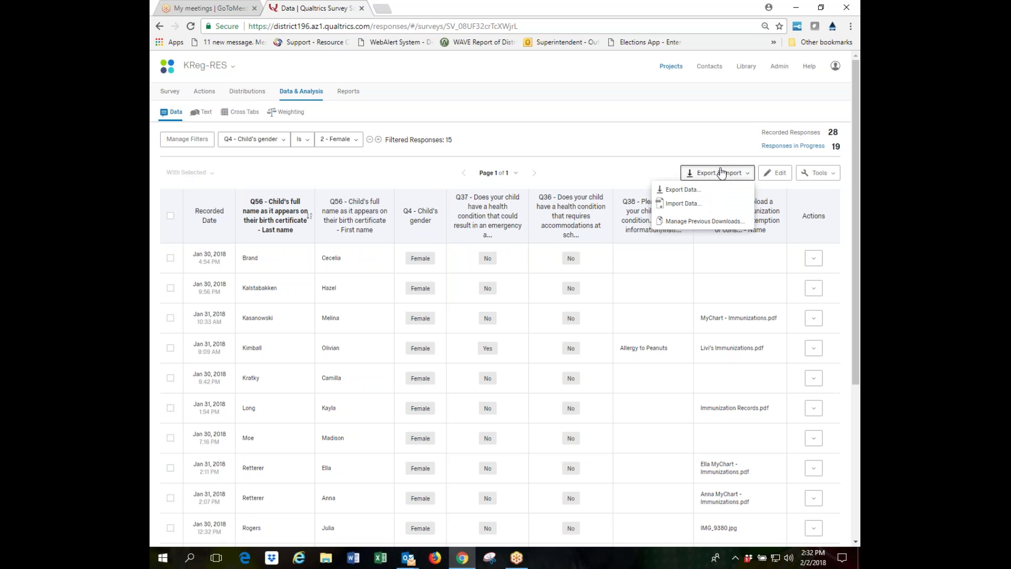
left_click(692, 189)
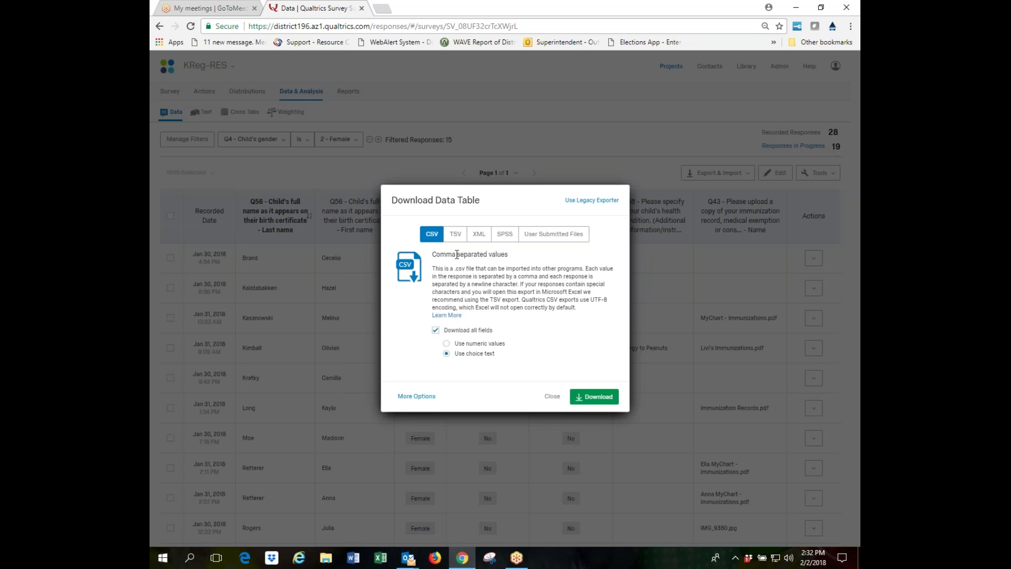
left_click(436, 330)
left_click(436, 330)
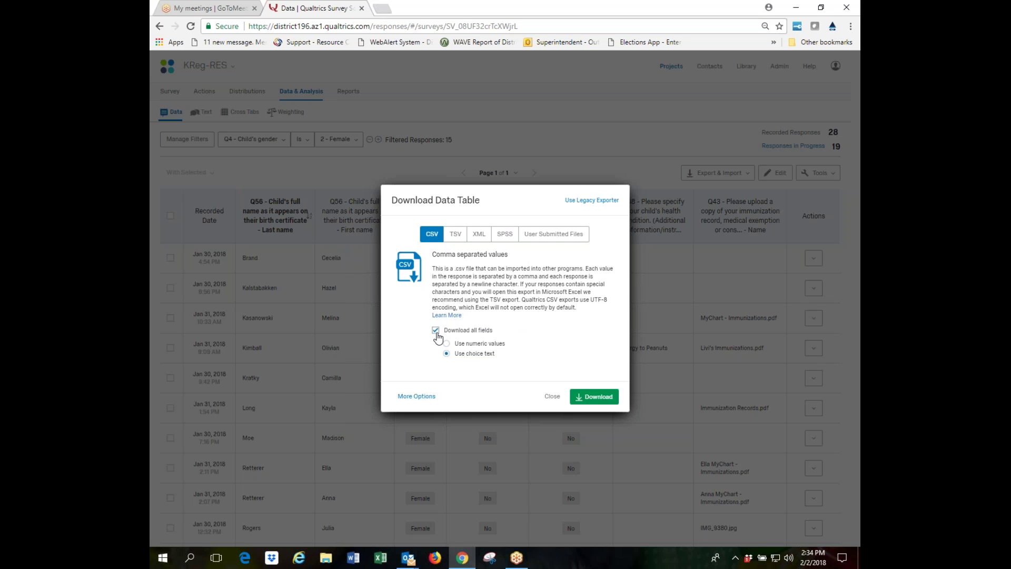
left_click(435, 331)
left_click(434, 331)
left_click(559, 405)
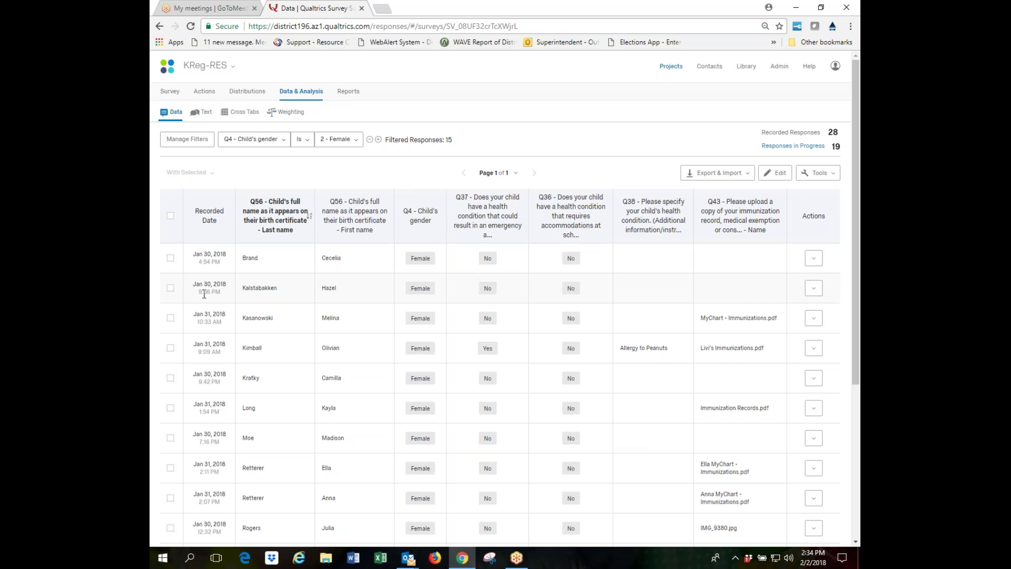
Remove the child's gender filter and filter the responses to those with a Recorded Date after 2/10/18
left_click(370, 139)
left_click(199, 141)
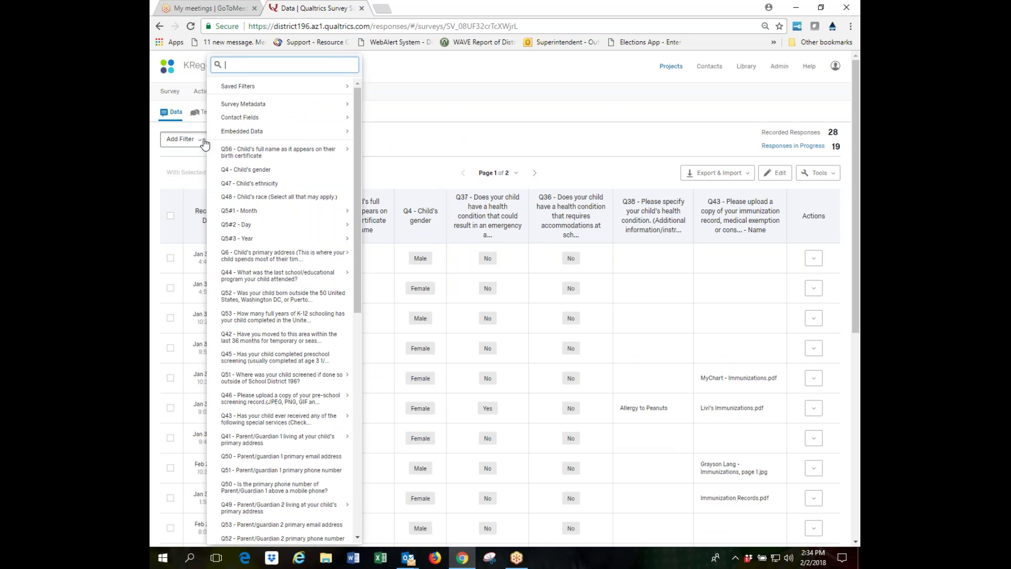
mouse_move(255, 104)
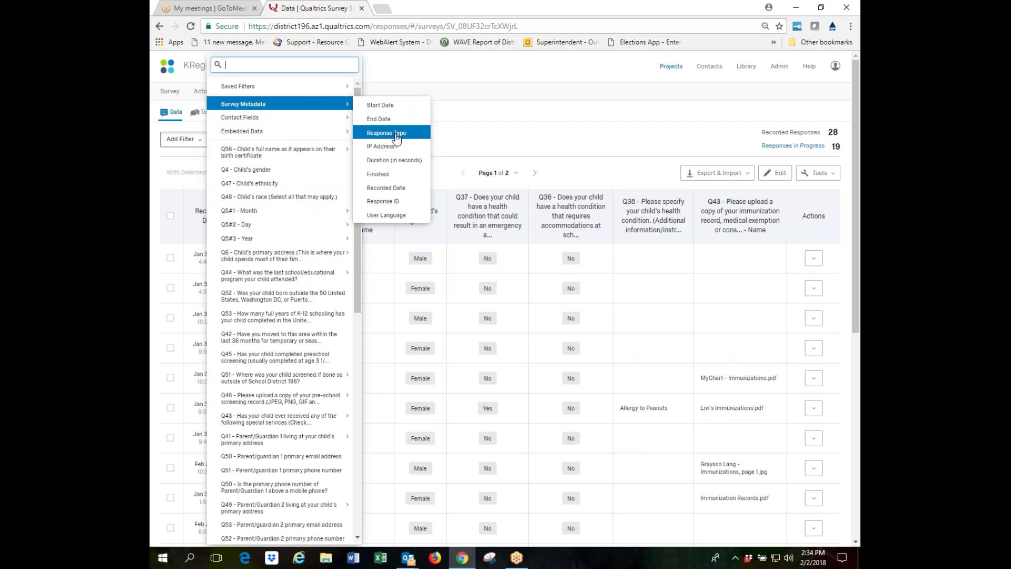
left_click(396, 190)
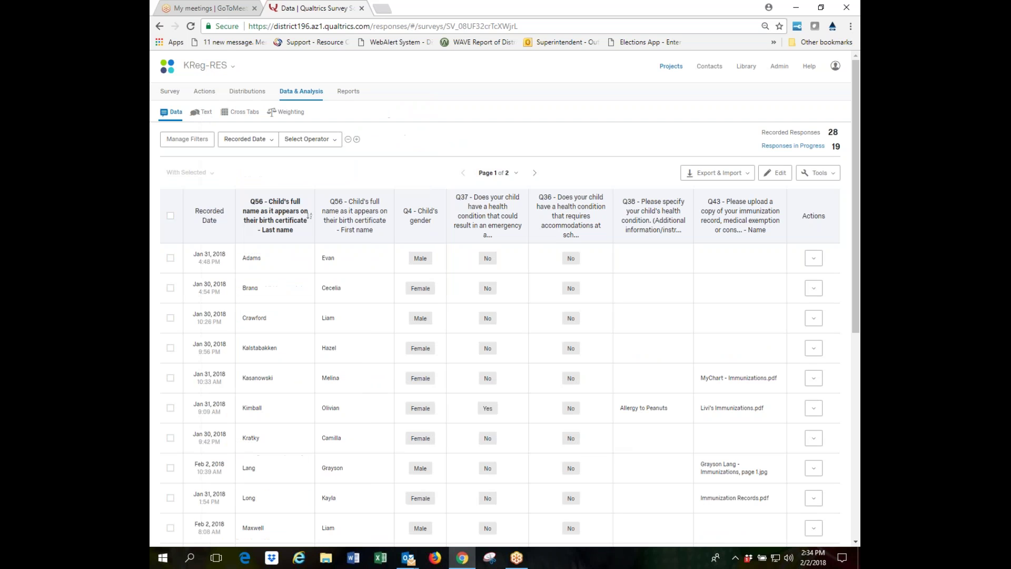
left_click(333, 140)
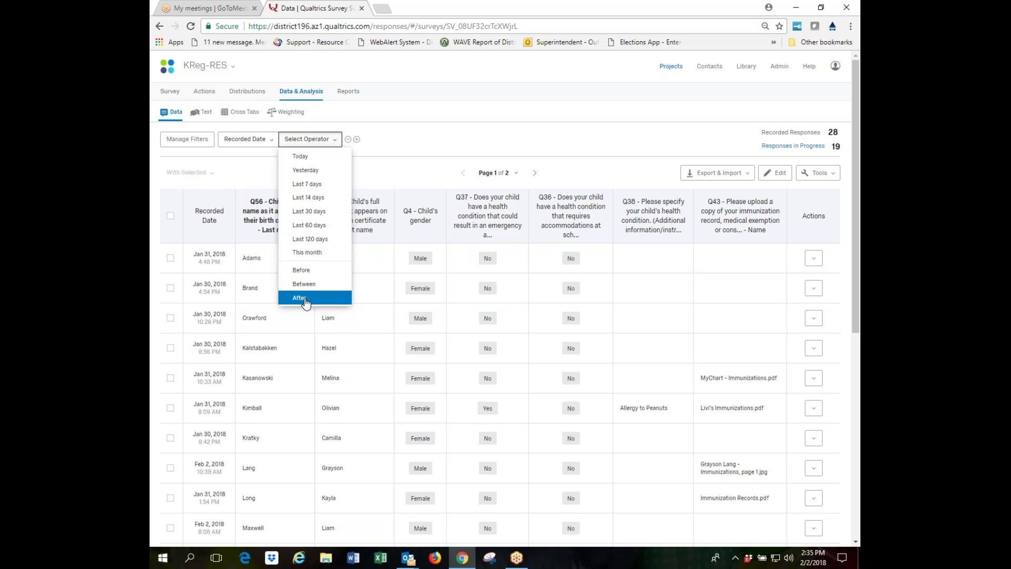
left_click(305, 298)
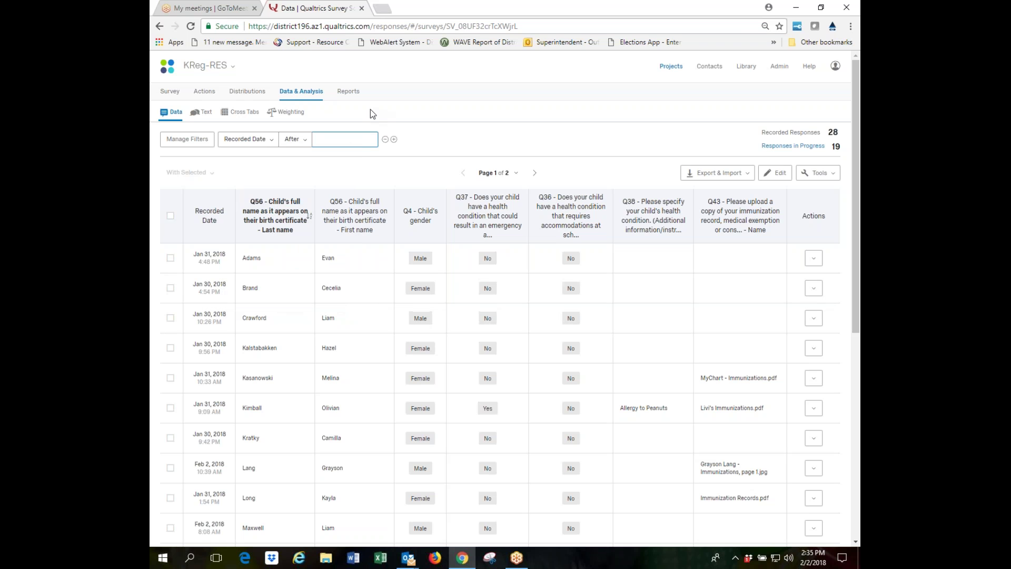
left_click(355, 140)
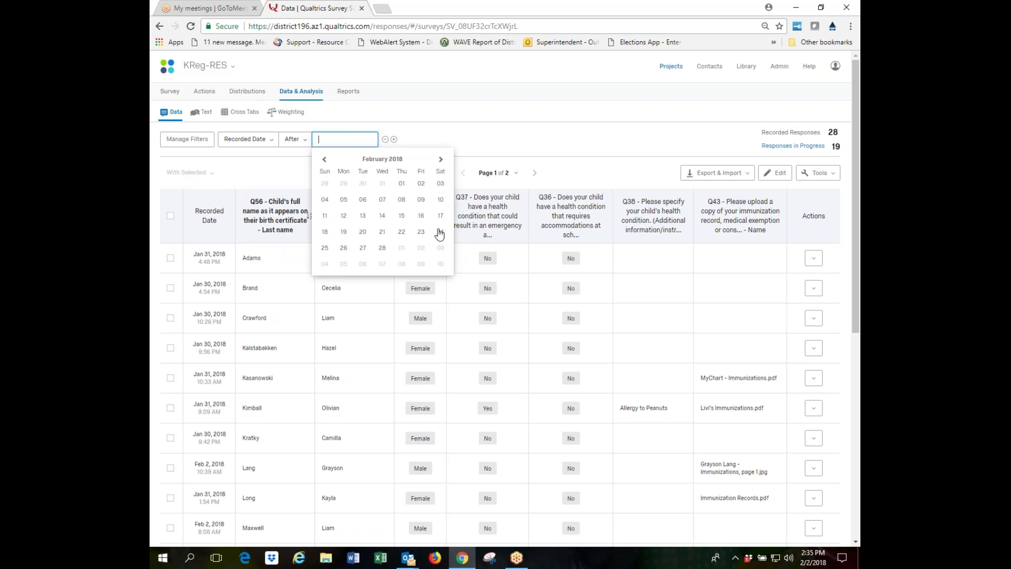
left_click(442, 203)
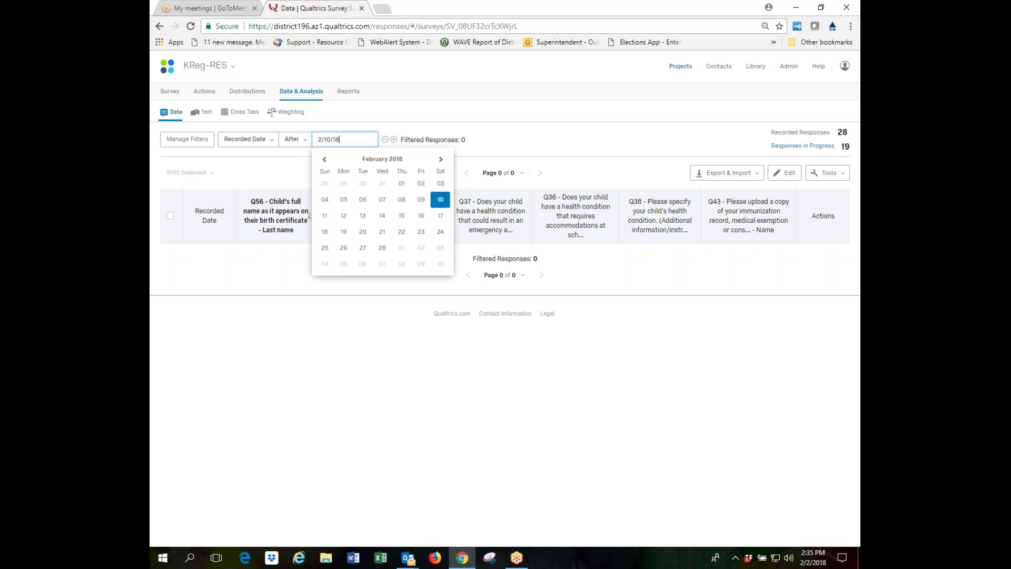
left_click(495, 140)
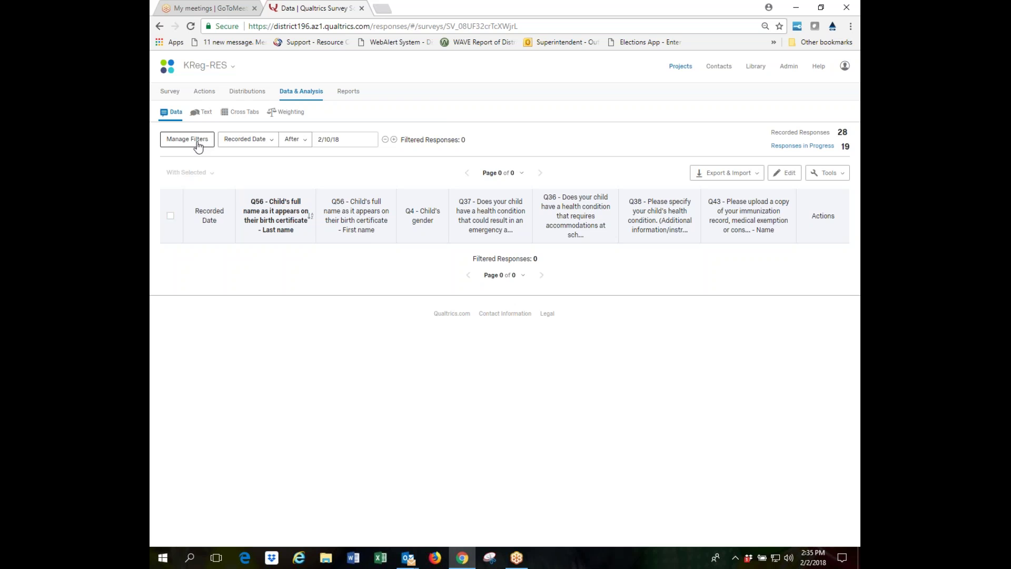
left_click(272, 140)
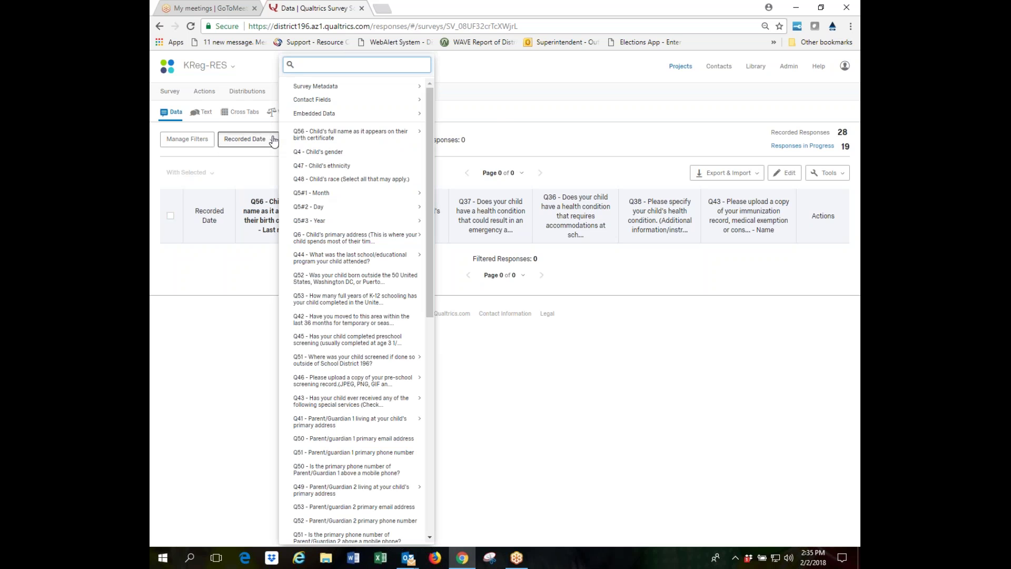
mouse_move(348, 89)
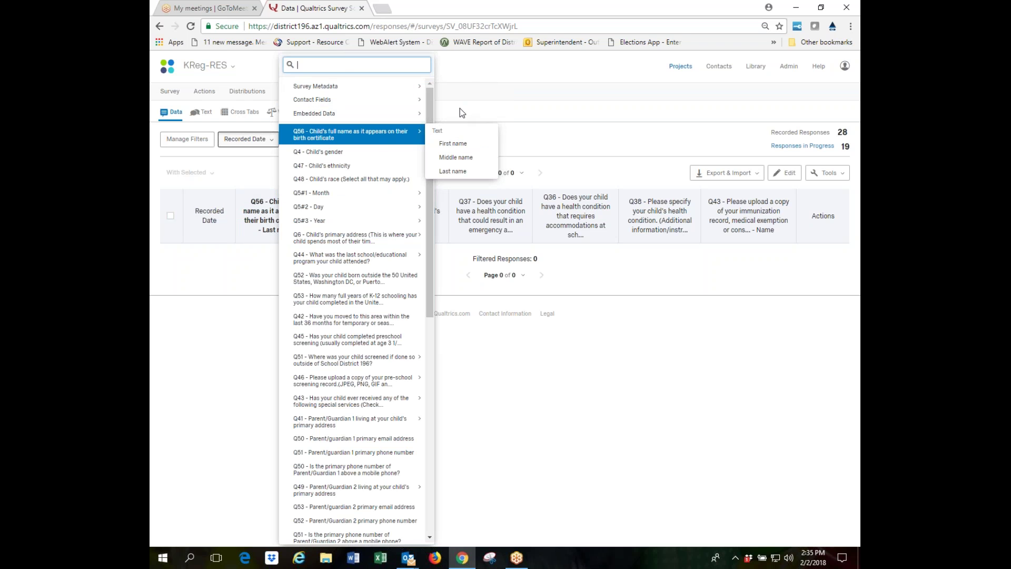
left_click(484, 110)
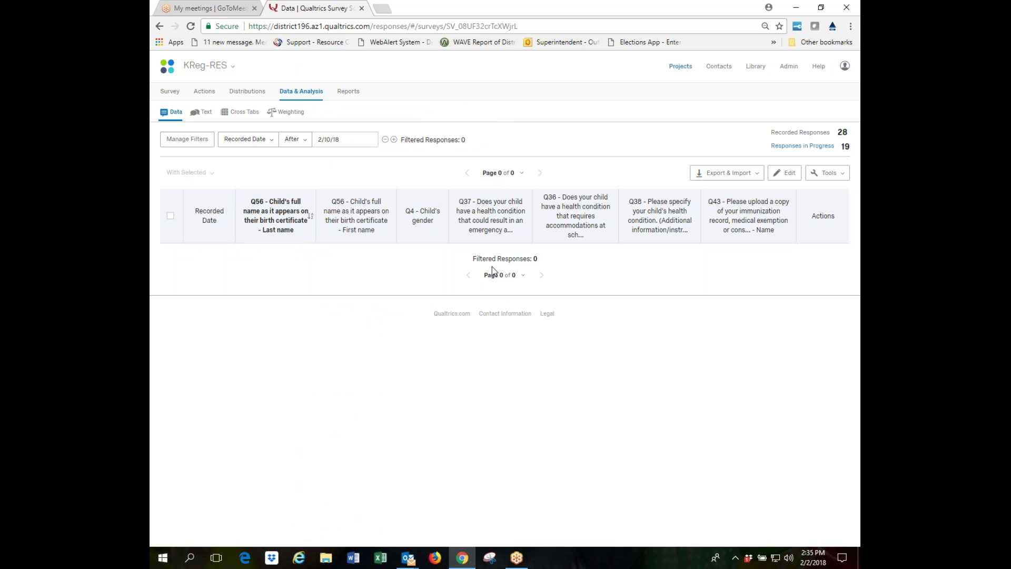
Review the CSV data export options for the date-filtered responses and close them without downloading
left_click(725, 173)
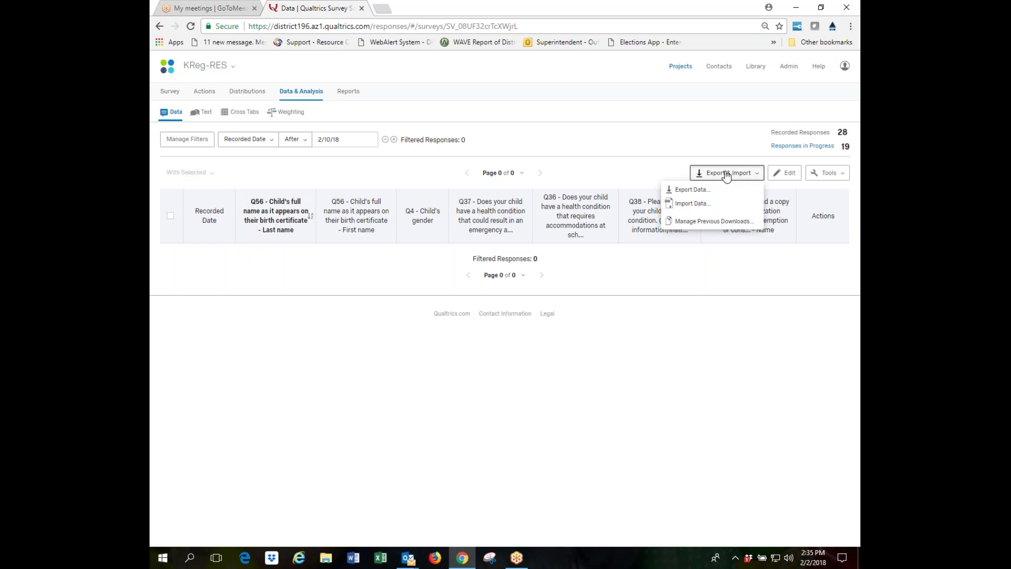
left_click(693, 190)
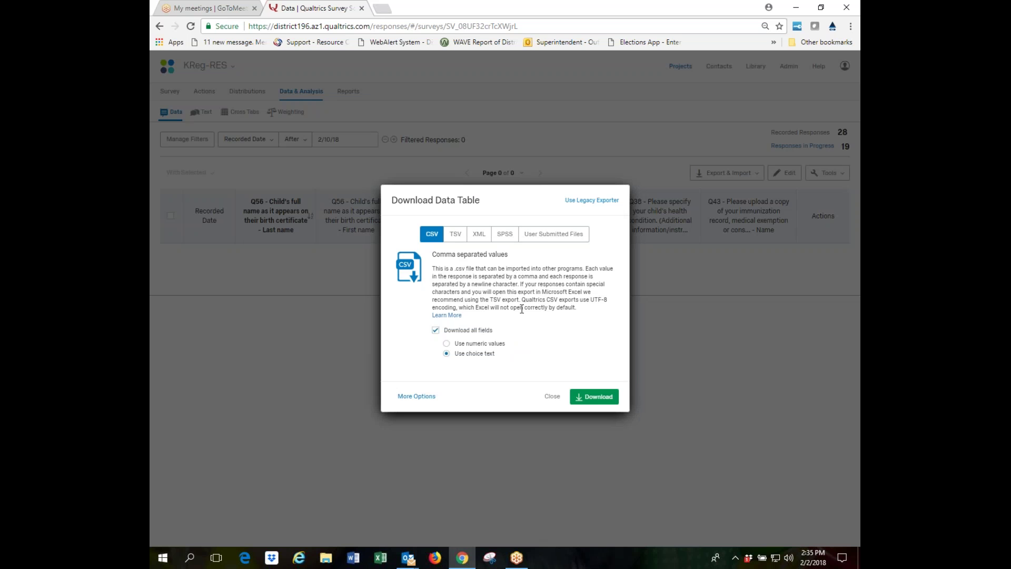
left_click(556, 401)
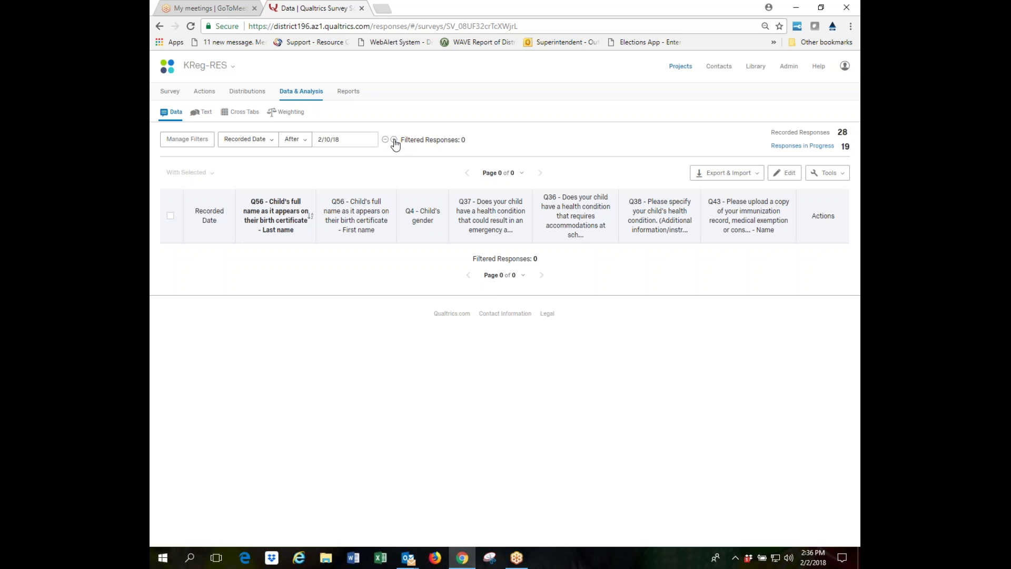
Try adding further conditions to the Recorded Date filter, remove the extra blank condition, and cancel the filter changes
left_click(394, 140)
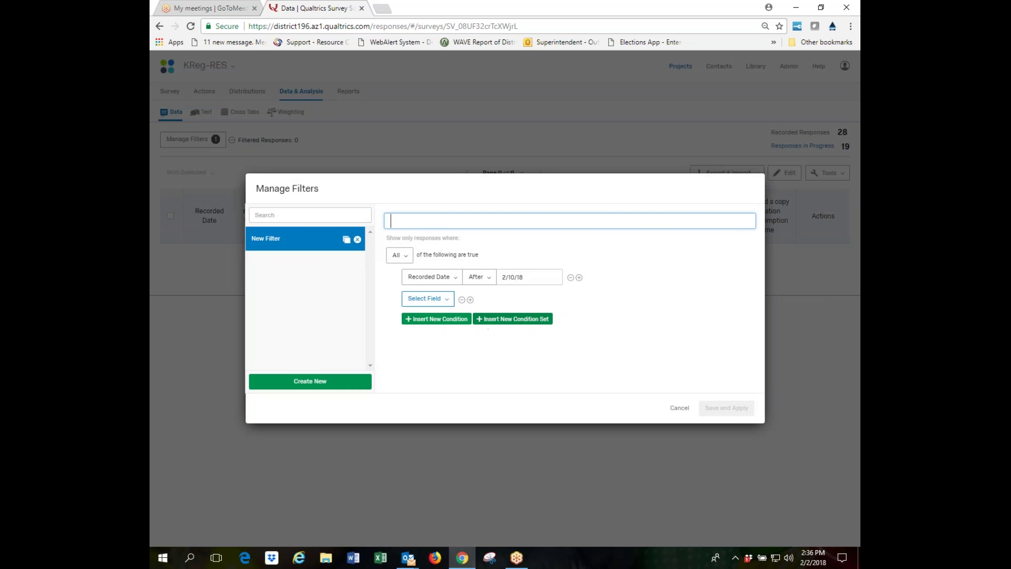
left_click(434, 319)
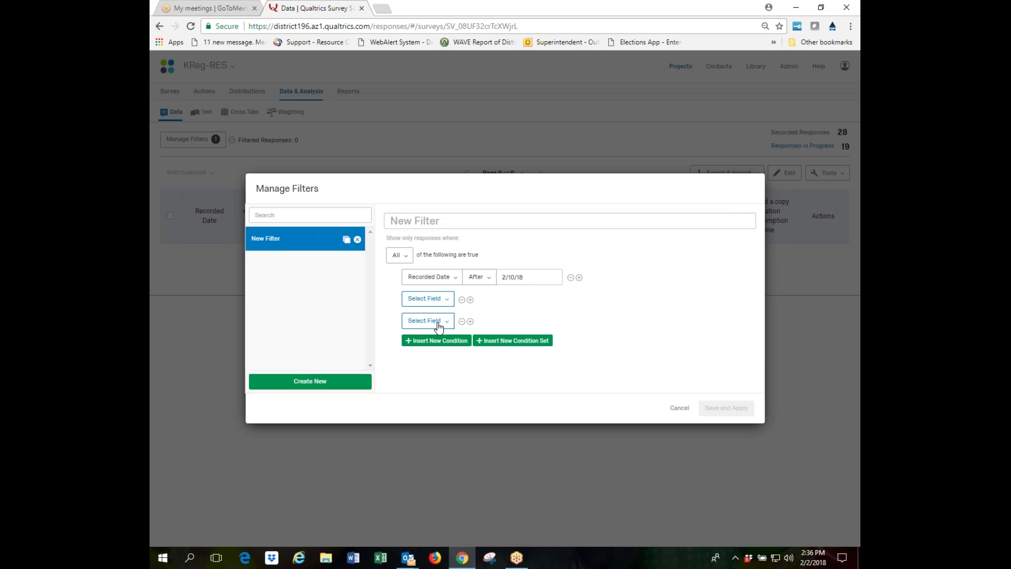
left_click(462, 321)
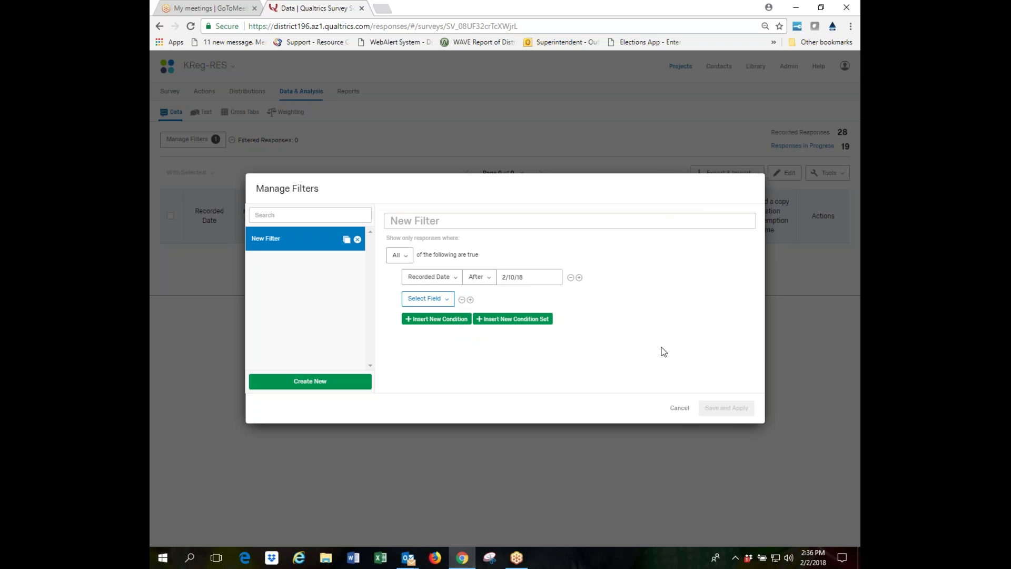
left_click(678, 412)
left_click(592, 328)
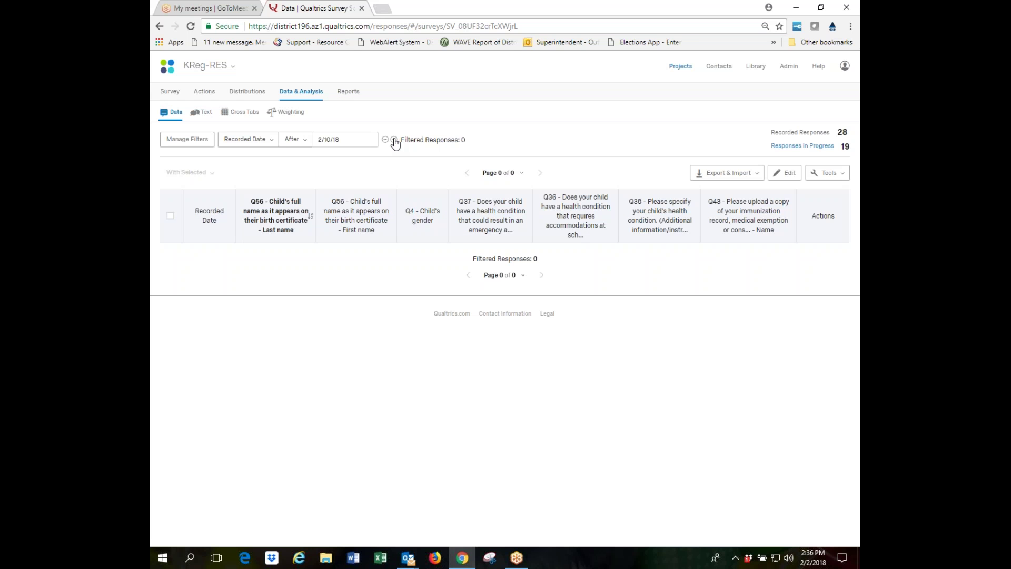
Remove the Recorded Date filter and look through the full list of responses
left_click(386, 140)
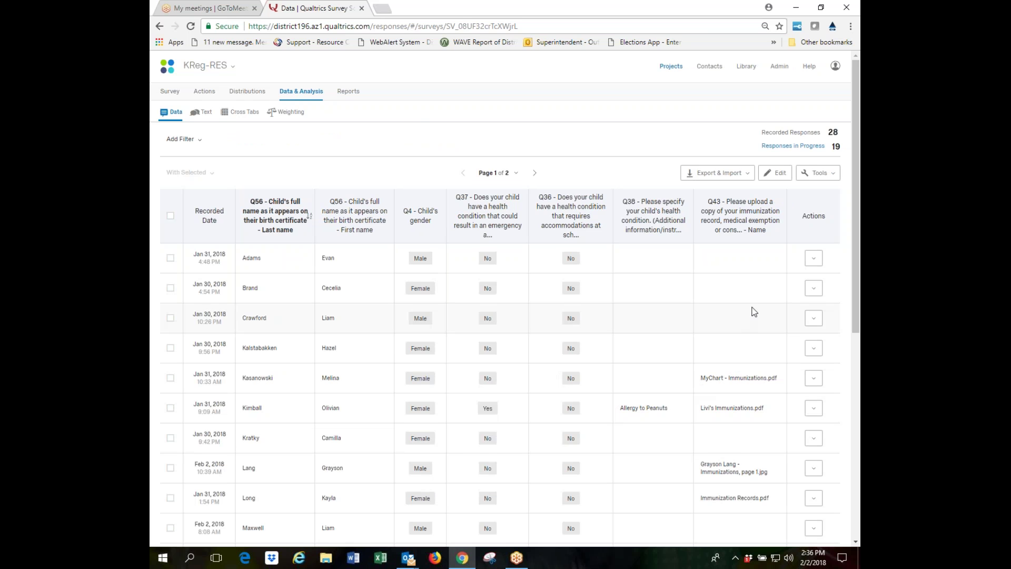
scroll(748, 311, "down", 5)
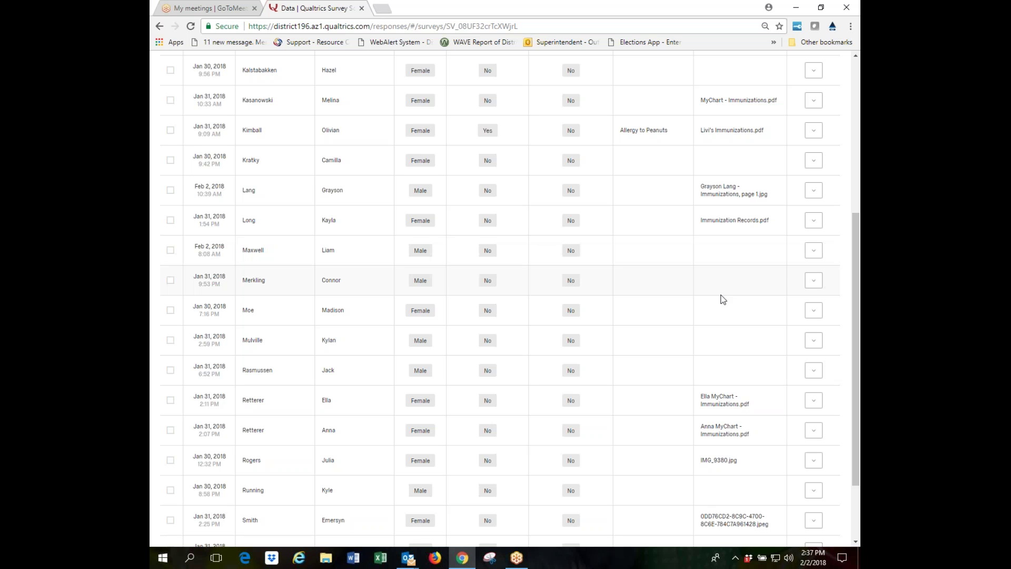
scroll(724, 292, "up", 4)
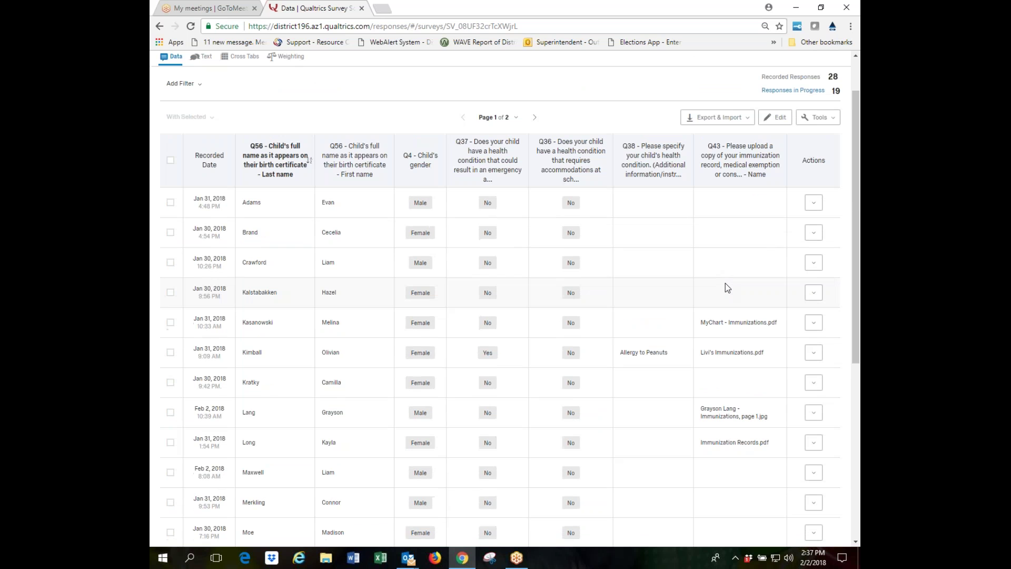